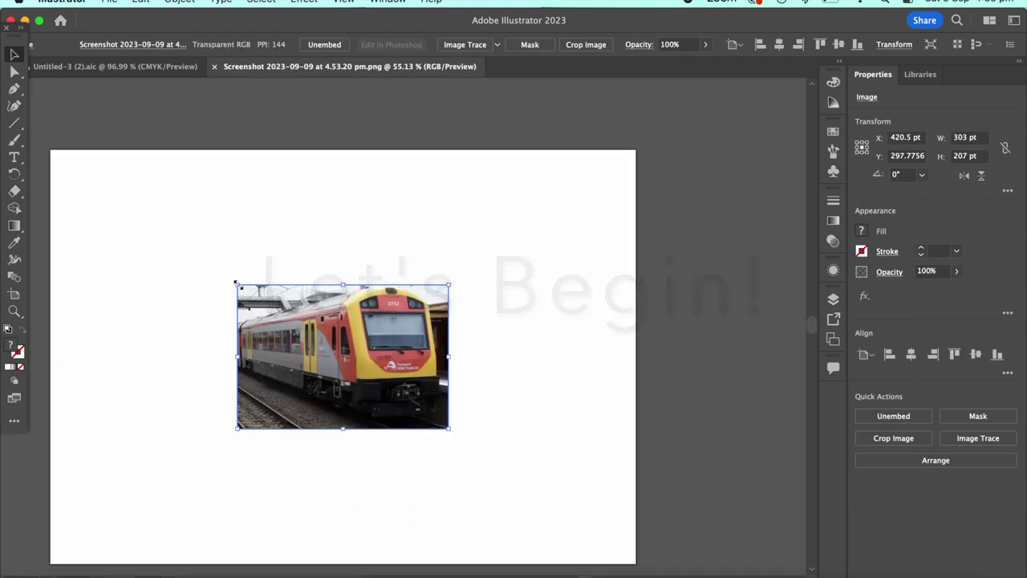
Enlarge the train photo to fill the artboard and begin tracing the stepped skirt edge.
{"action": "left_click_drag", "start_coordinate": [450, 427], "coordinate": [569, 509]}
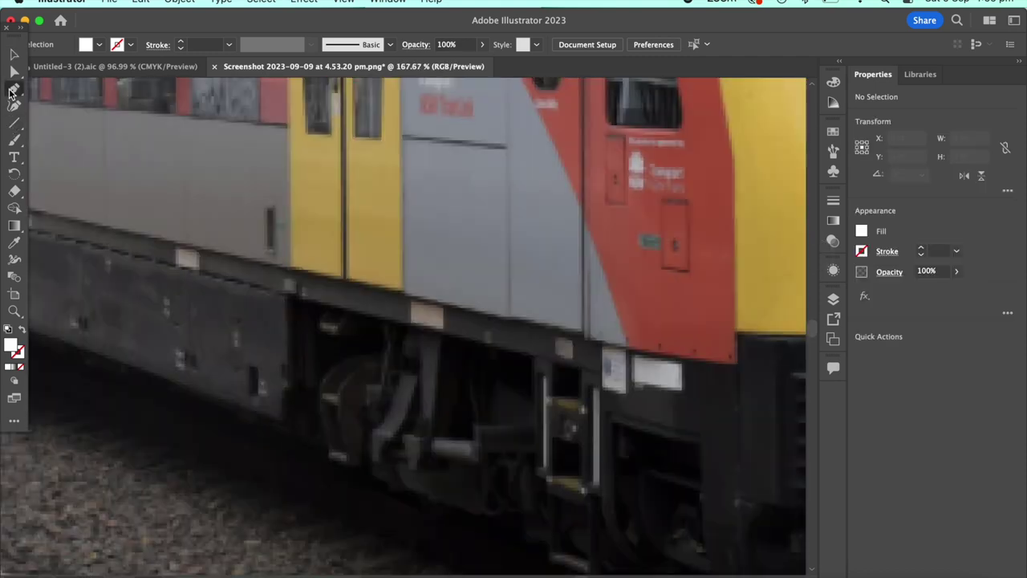
{"action": "left_click", "coordinate": [14, 88]}
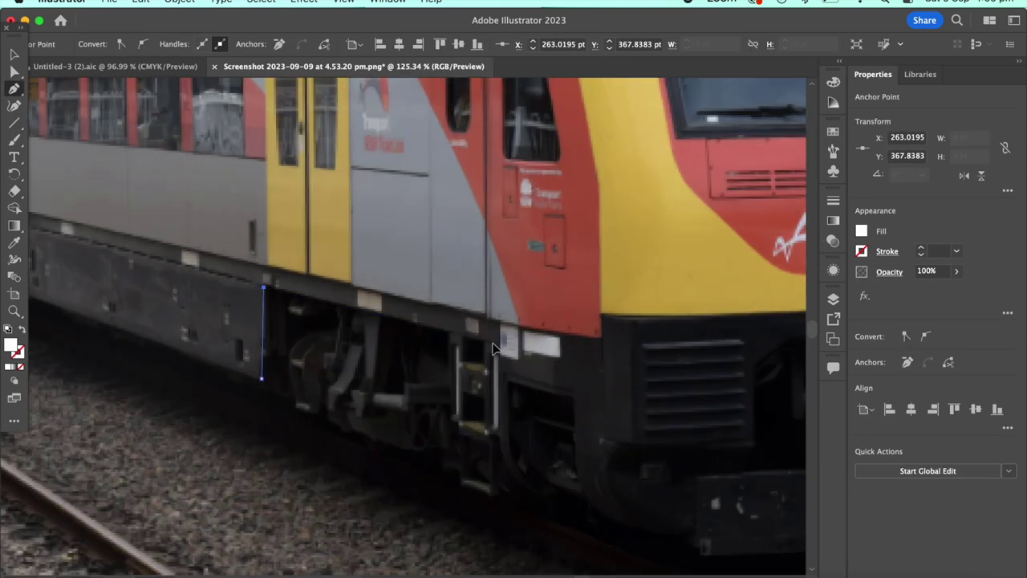
{"action": "left_click", "coordinate": [491, 344]}
{"action": "left_click", "coordinate": [491, 373]}
{"action": "left_click", "coordinate": [573, 396]}
{"action": "left_click", "coordinate": [532, 425]}
{"action": "left_click", "coordinate": [556, 427]}
{"action": "left_click", "coordinate": [555, 372]}
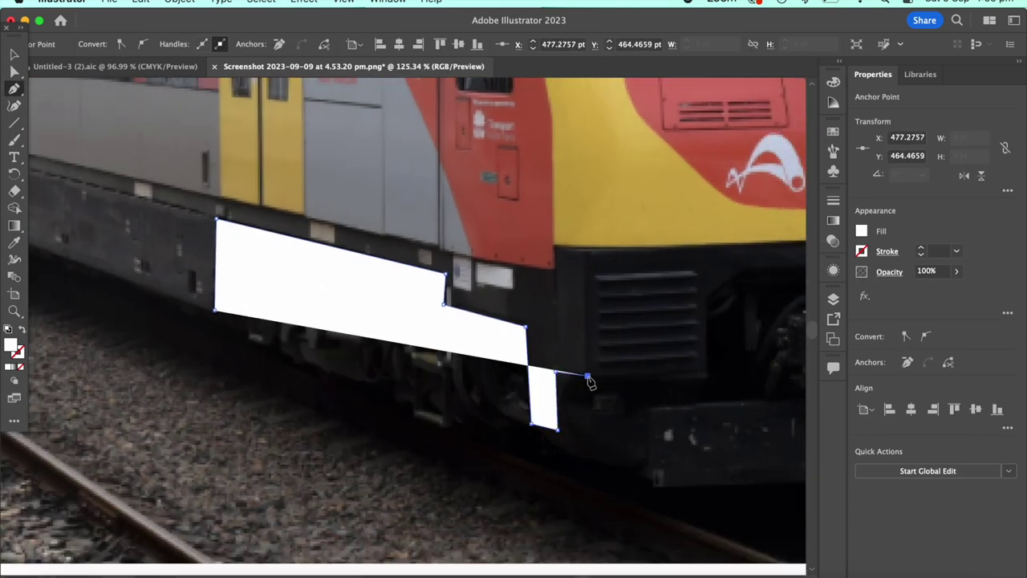
{"action": "left_click", "coordinate": [587, 376]}
{"action": "left_click", "coordinate": [582, 250]}
{"action": "left_click", "coordinate": [553, 245]}
Clear the outline's fill and trace the skirt to the rear end, closing the shape.
{"action": "left_click", "coordinate": [861, 230]}
{"action": "left_click", "coordinate": [709, 356]}
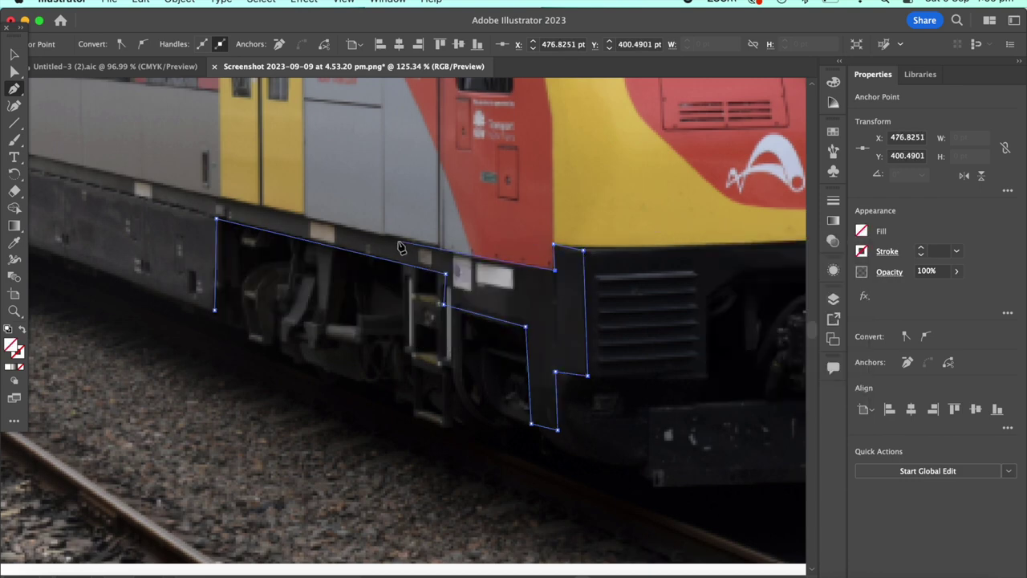
{"action": "scroll", "coordinate": [246, 209], "scroll_direction": "left", "scroll_amount": 10}
{"action": "scroll", "coordinate": [225, 212], "scroll_direction": "up", "scroll_amount": 3}
{"action": "left_click", "coordinate": [185, 266]}
{"action": "left_click", "coordinate": [203, 273]}
{"action": "left_click", "coordinate": [202, 218]}
{"action": "left_click", "coordinate": [255, 292]}
{"action": "left_click", "coordinate": [567, 399]}
Fill the skirt with dark grey sampled from the photo and give it a 2 pt outline.
{"action": "scroll", "coordinate": [355, 362], "scroll_direction": "down", "scroll_amount": 3}
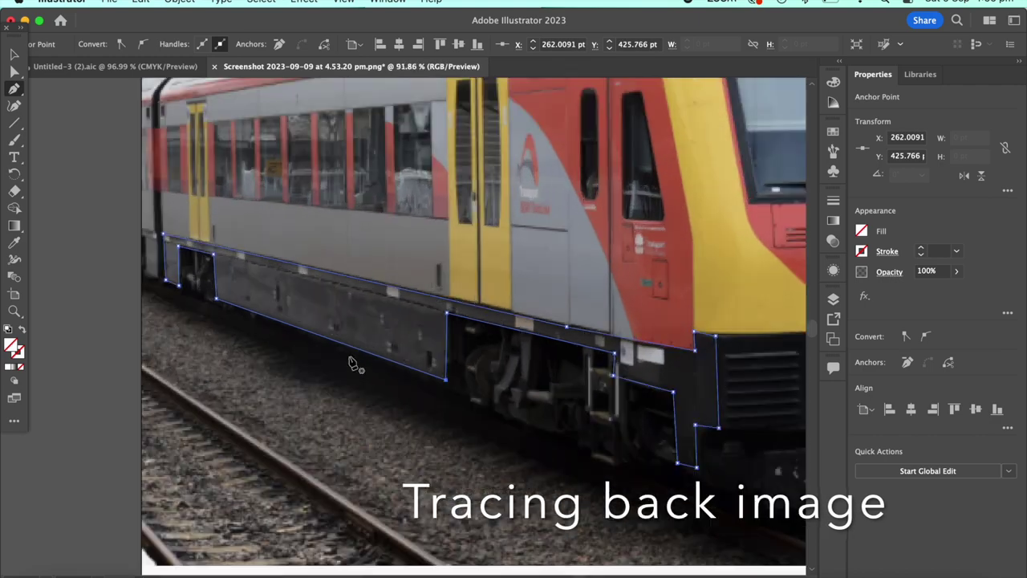
{"action": "scroll", "coordinate": [178, 264], "scroll_direction": "up", "scroll_amount": 5}
{"action": "left_click", "coordinate": [178, 264]}
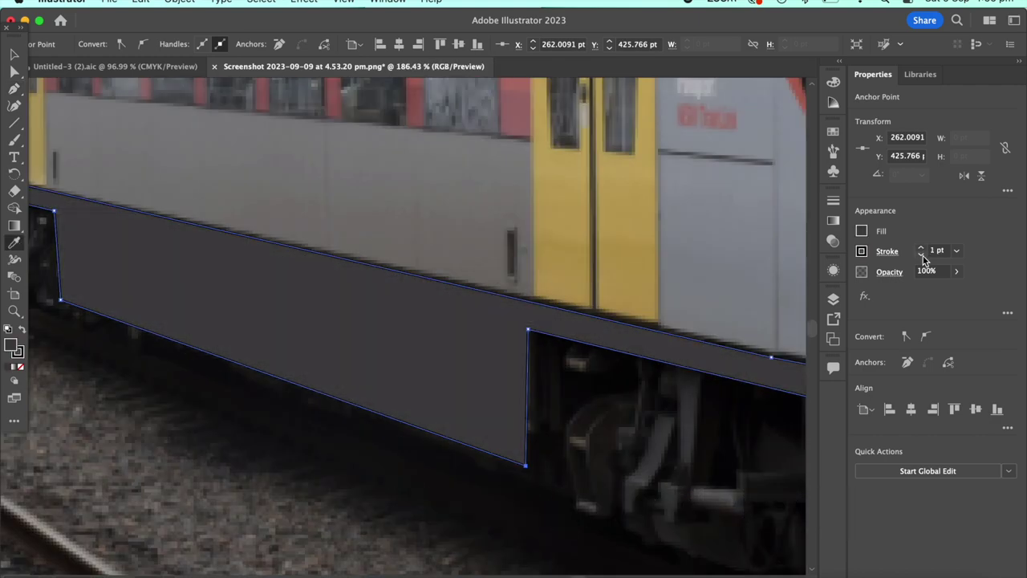
{"action": "left_click", "coordinate": [921, 246]}
{"action": "key", "text": "a"}
{"action": "scroll", "coordinate": [185, 305], "scroll_direction": "left", "scroll_amount": 5}
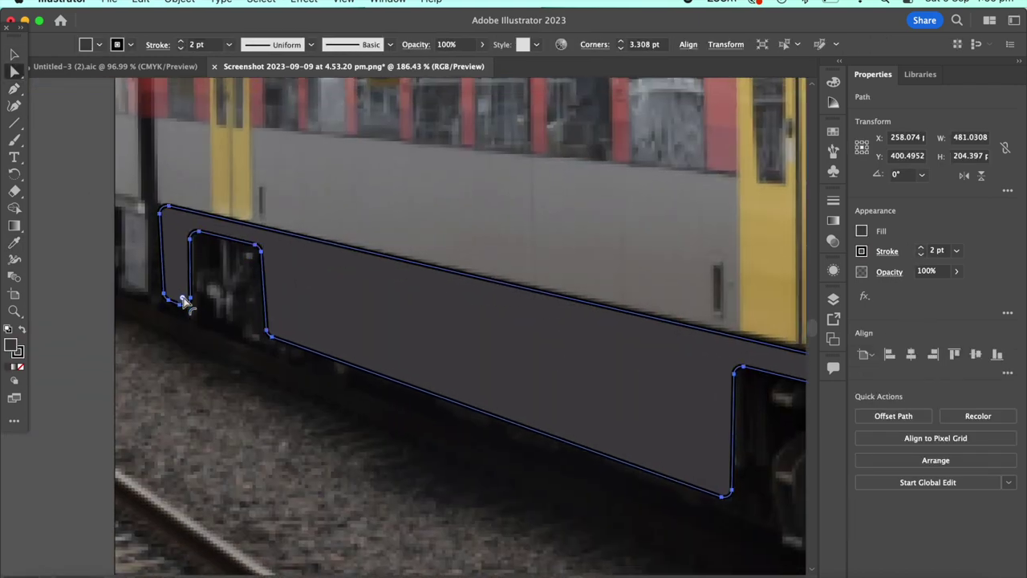
{"action": "left_click", "coordinate": [184, 313]}
{"action": "scroll", "coordinate": [145, 277], "scroll_direction": "down", "scroll_amount": 10}
{"action": "scroll", "coordinate": [258, 314], "scroll_direction": "up", "scroll_amount": 3}
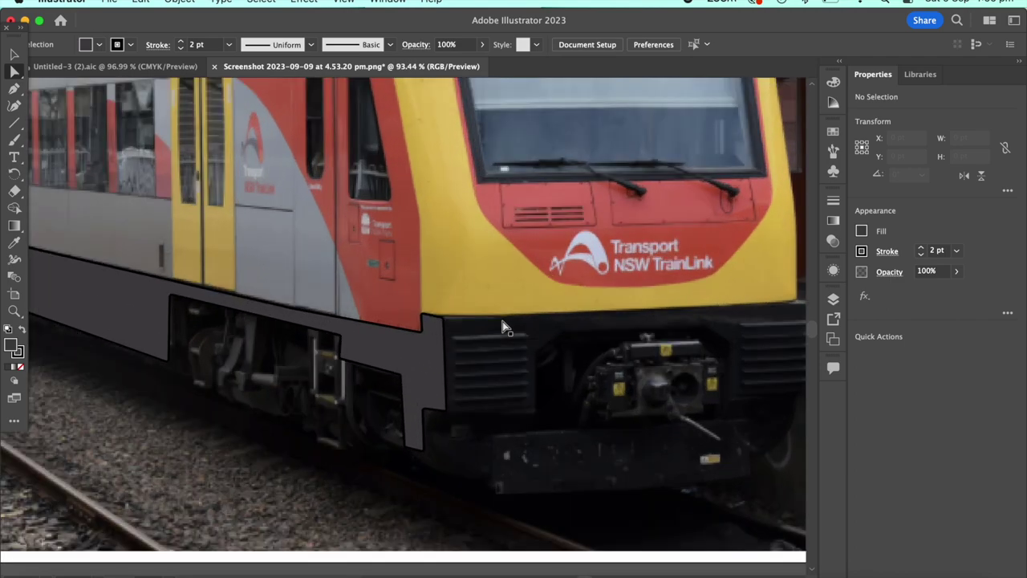
{"action": "scroll", "coordinate": [454, 310], "scroll_direction": "down", "scroll_amount": 3}
{"action": "scroll", "coordinate": [454, 310], "scroll_direction": "up", "scroll_amount": 5}
{"action": "scroll", "coordinate": [106, 154], "scroll_direction": "up", "scroll_amount": 5}
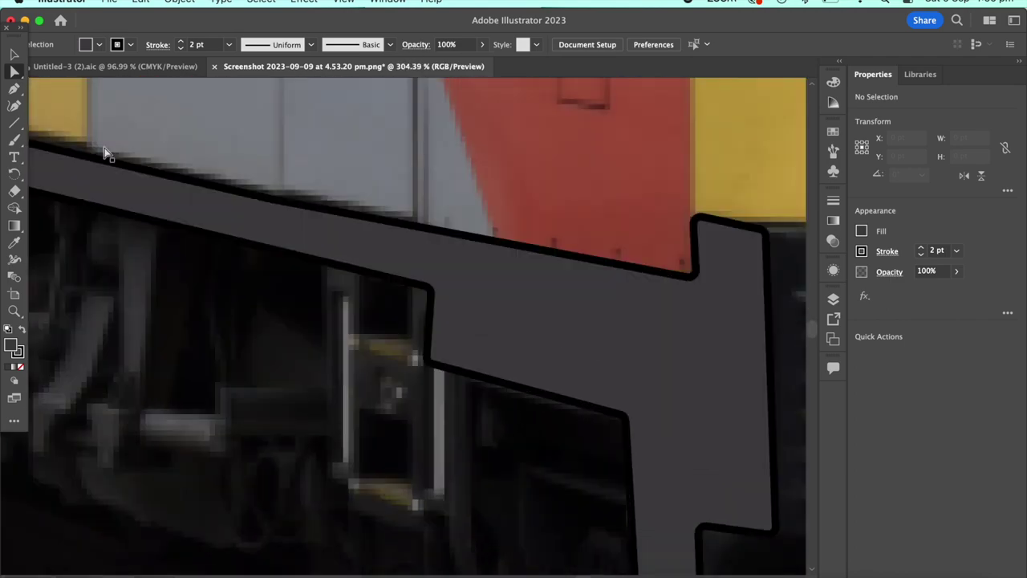
Draw a pale vertical rail at the rear-door step and send it behind the skirt.
{"action": "left_click", "coordinate": [342, 268]}
{"action": "left_click", "coordinate": [347, 469]}
{"action": "left_click", "coordinate": [860, 250]}
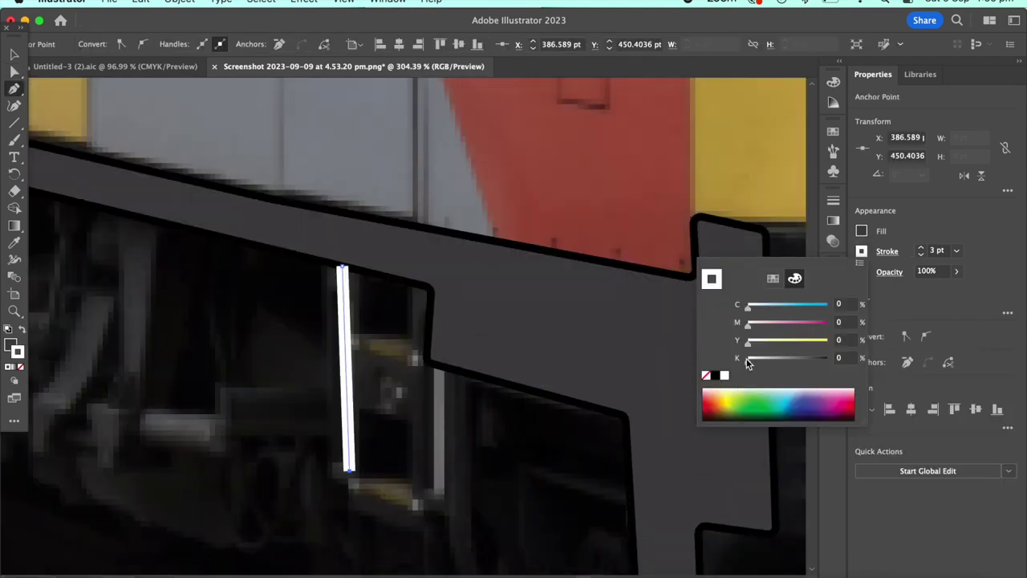
{"action": "key", "text": "Left"}
{"action": "key", "text": "Left"}
{"action": "right_click", "coordinate": [345, 449]}
{"action": "left_click", "coordinate": [450, 546]}
{"action": "right_click", "coordinate": [371, 430]}
{"action": "key", "text": "Escape"}
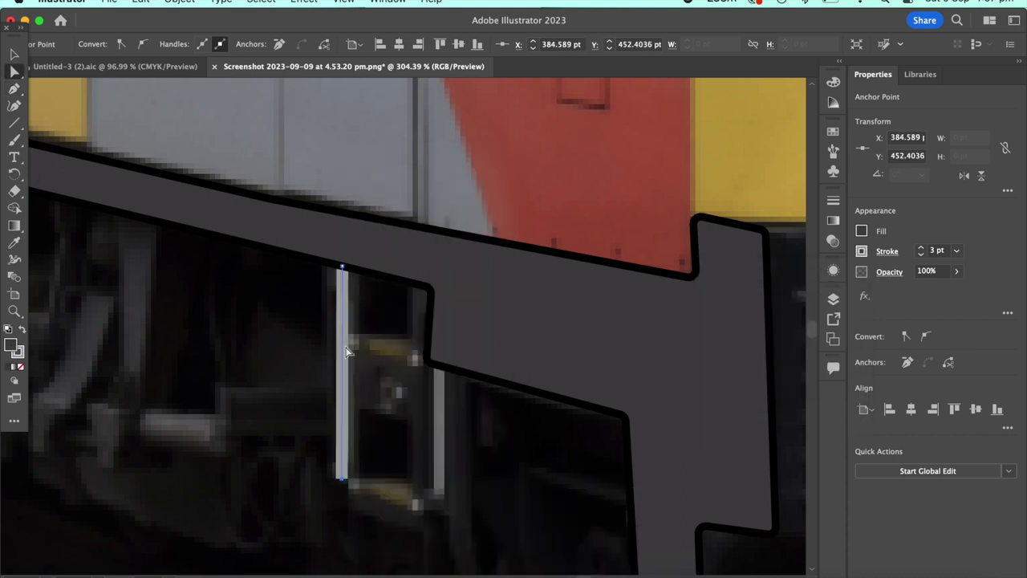
Paste a second rail for the step's other side and send it behind the panel.
{"action": "key", "text": "ctrl+v"}
{"action": "left_click", "coordinate": [438, 442]}
{"action": "right_click", "coordinate": [440, 369]}
{"action": "key", "text": "Escape"}
{"action": "right_click", "coordinate": [457, 428]}
{"action": "left_click", "coordinate": [615, 503]}
Draw a 4 pt dark-yellow rung between the two rails.
{"action": "key", "text": "p"}
{"action": "left_click", "coordinate": [318, 396]}
{"action": "left_click", "coordinate": [497, 464]}
{"action": "left_click", "coordinate": [920, 246]}
{"action": "left_click", "coordinate": [861, 252], "text": "shift"}
{"action": "left_click", "coordinate": [726, 397]}
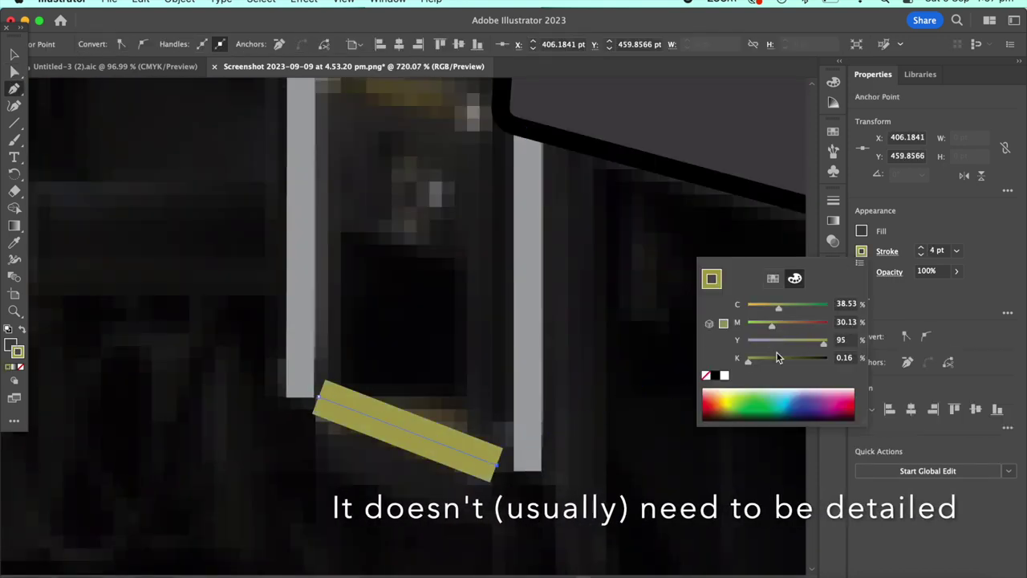
{"action": "left_click_drag", "start_coordinate": [726, 398], "coordinate": [726, 410]}
Duplicate the yellow rung and move the copy into place as the second rung.
{"action": "key", "text": "a"}
{"action": "scroll", "coordinate": [372, 360], "scroll_direction": "down", "scroll_amount": 3}
{"action": "key", "text": "ctrl+c"}
{"action": "key", "text": "ctrl+v"}
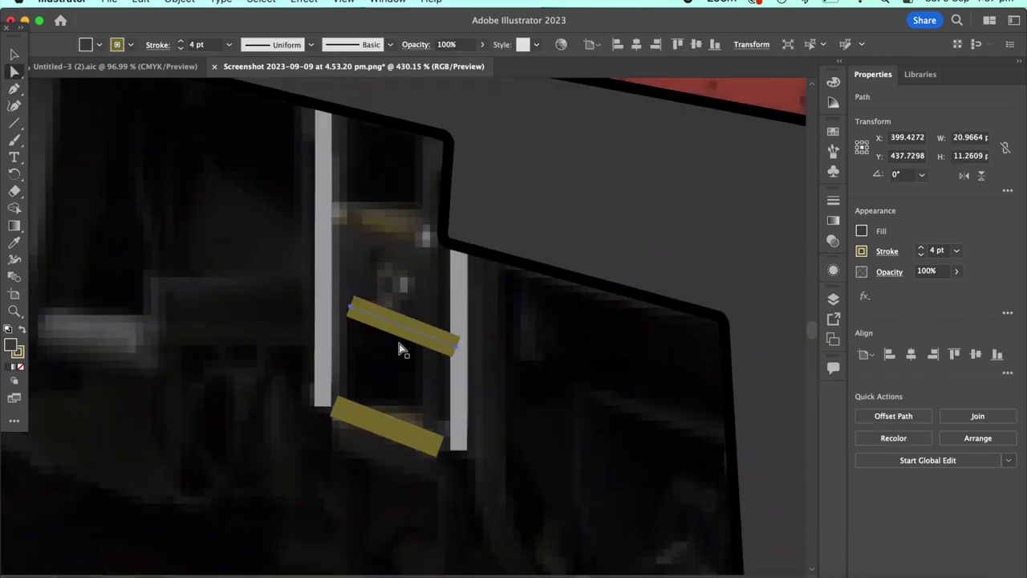
{"action": "left_click_drag", "start_coordinate": [441, 251], "coordinate": [436, 230]}
{"action": "scroll", "coordinate": [436, 230], "scroll_direction": "down", "scroll_amount": 5}
{"action": "scroll", "coordinate": [460, 328], "scroll_direction": "down", "scroll_amount": 2}
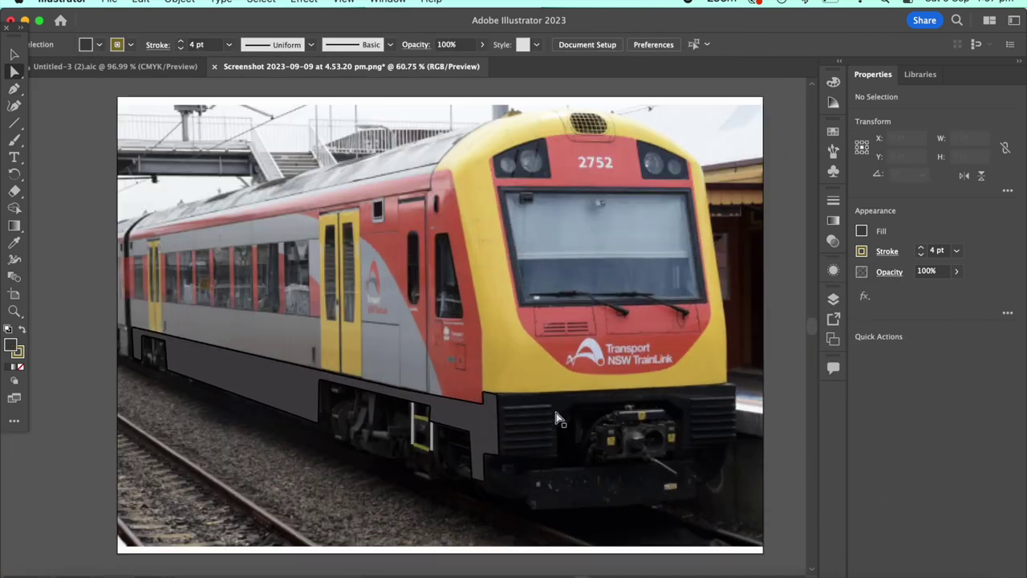
{"action": "scroll", "coordinate": [459, 327], "scroll_direction": "up", "scroll_amount": 3}
Start tracing the front buffer panel around the coupler with the Pen tool.
{"action": "scroll", "coordinate": [401, 402], "scroll_direction": "up", "scroll_amount": 2}
{"action": "scroll", "coordinate": [366, 459], "scroll_direction": "up", "scroll_amount": 2}
{"action": "key", "text": "p"}
{"action": "left_click", "coordinate": [207, 464]}
{"action": "scroll", "coordinate": [383, 470], "scroll_direction": "down", "scroll_amount": 3}
{"action": "left_click", "coordinate": [591, 475]}
{"action": "left_click", "coordinate": [508, 378]}
{"action": "scroll", "coordinate": [564, 348], "scroll_direction": "right", "scroll_amount": 5}
{"action": "left_click", "coordinate": [269, 363]}
{"action": "left_click", "coordinate": [523, 356]}
Trace the panel's right side, bottom and top-right corner, closing the outline.
{"action": "scroll", "coordinate": [571, 395], "scroll_direction": "down", "scroll_amount": 2}
{"action": "left_click", "coordinate": [563, 340]}
{"action": "left_click", "coordinate": [559, 437]}
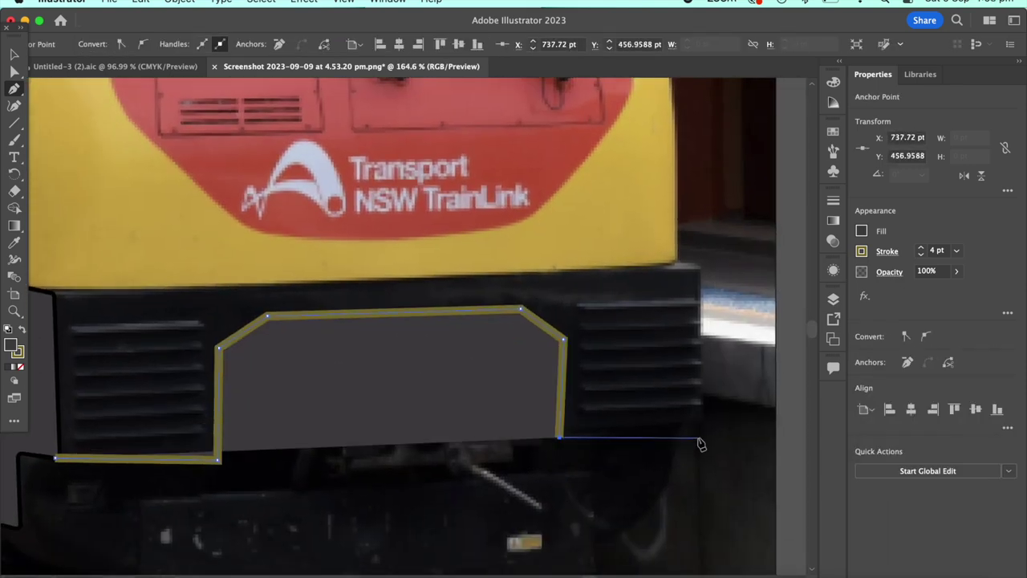
{"action": "left_click", "coordinate": [701, 275]}
{"action": "scroll", "coordinate": [658, 275], "scroll_direction": "down", "scroll_amount": 2}
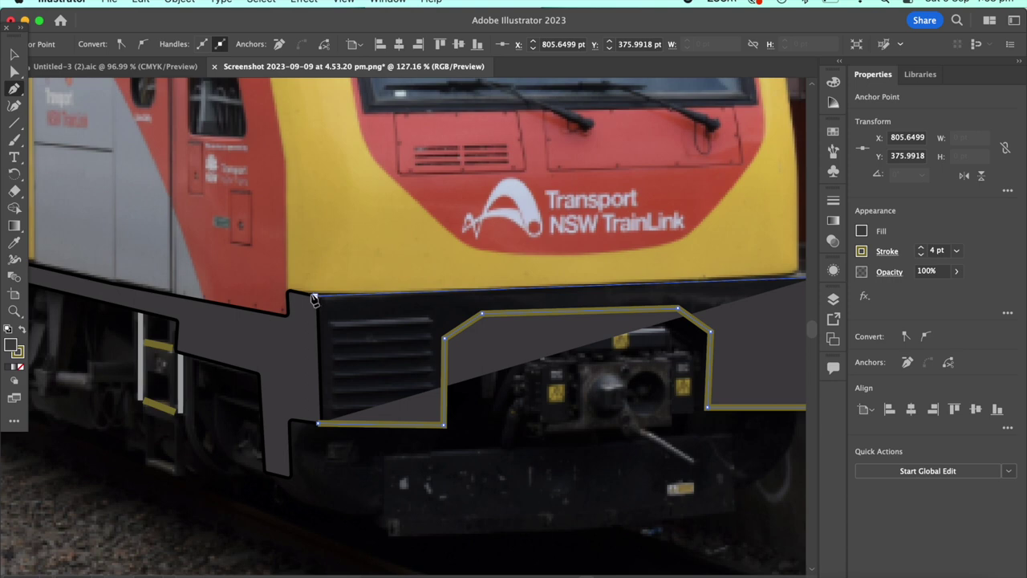
{"action": "left_click", "coordinate": [314, 298]}
{"action": "scroll", "coordinate": [314, 298], "scroll_direction": "up", "scroll_amount": 3}
{"action": "scroll", "coordinate": [314, 298], "scroll_direction": "down", "scroll_amount": 3}
Give the buffer panel a 2 pt outline and a near-black fill sampled from the grille.
{"action": "left_click", "coordinate": [921, 255]}
{"action": "left_click", "coordinate": [921, 255]}
{"action": "left_click", "coordinate": [861, 232]}
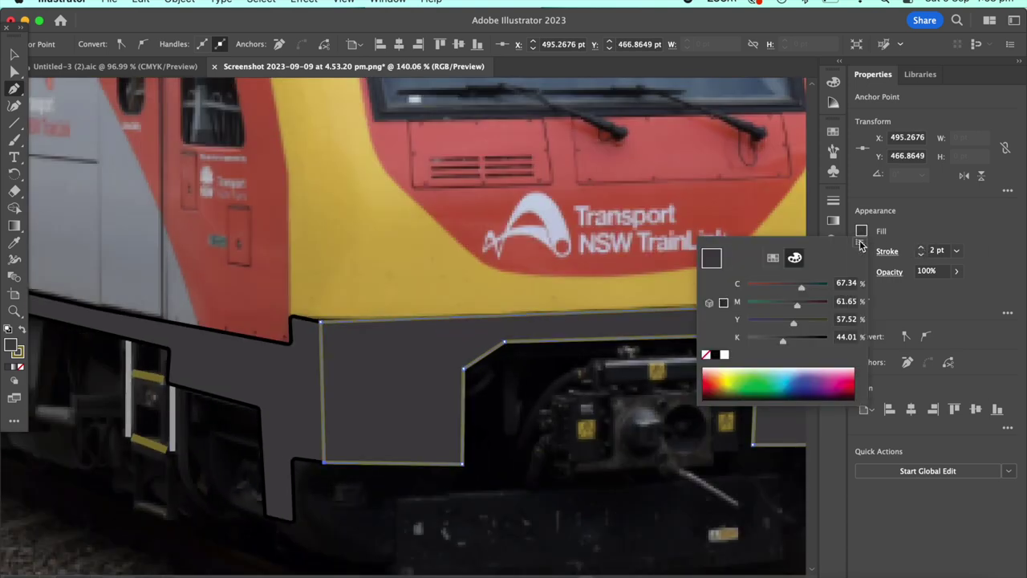
{"action": "left_click", "coordinate": [705, 354]}
{"action": "left_click", "coordinate": [861, 251]}
{"action": "left_click", "coordinate": [705, 353]}
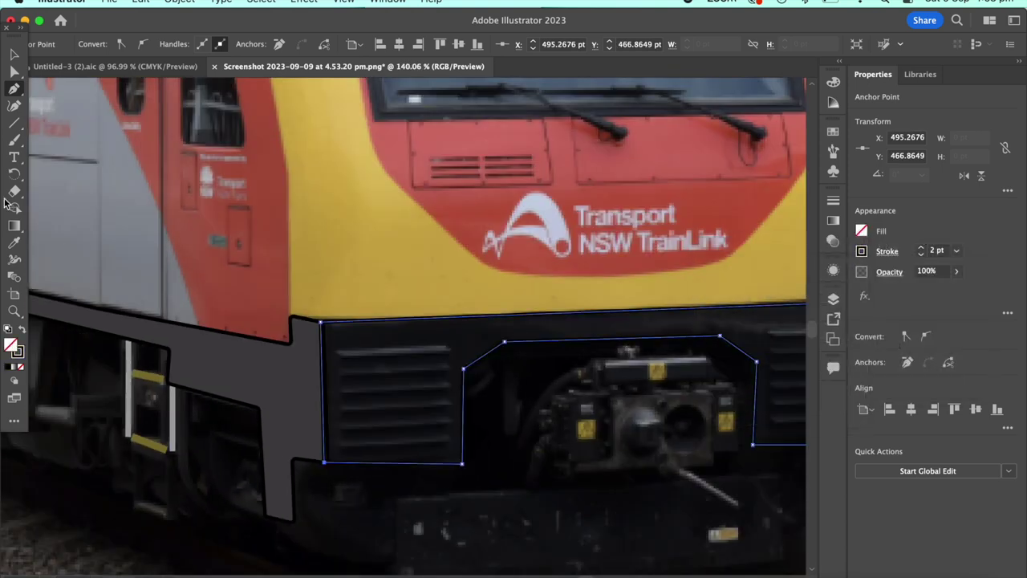
{"action": "left_click", "coordinate": [375, 331]}
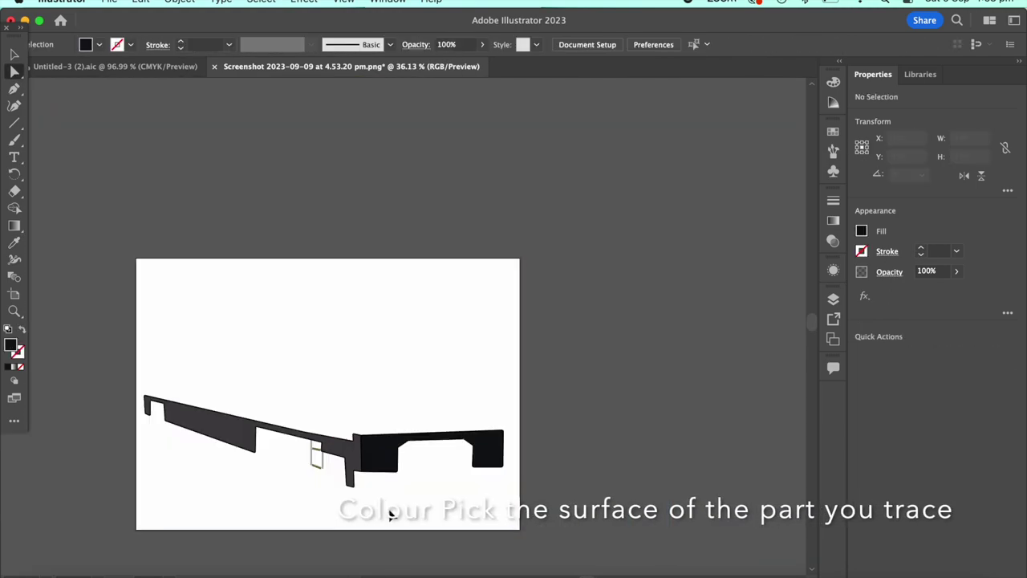
{"action": "scroll", "coordinate": [527, 477], "scroll_direction": "up", "scroll_amount": 1}
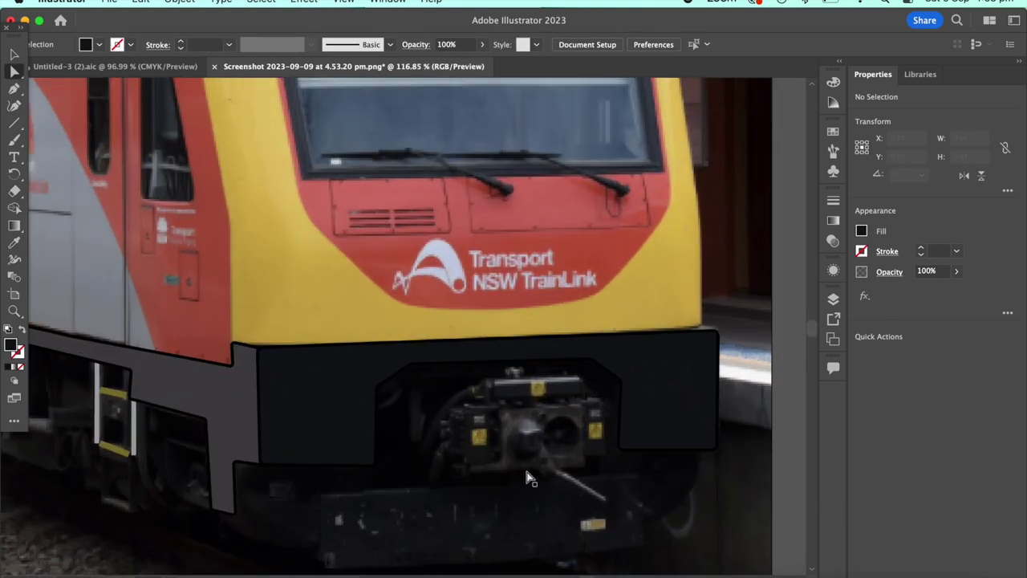
Trace the coupler plate and give it a grey-brown fill sampled from the photo.
{"action": "scroll", "coordinate": [527, 477], "scroll_direction": "up", "scroll_amount": 4}
{"action": "left_click", "coordinate": [416, 414]}
{"action": "left_click", "coordinate": [416, 400]}
{"action": "left_click", "coordinate": [463, 400]}
{"action": "left_click", "coordinate": [463, 329]}
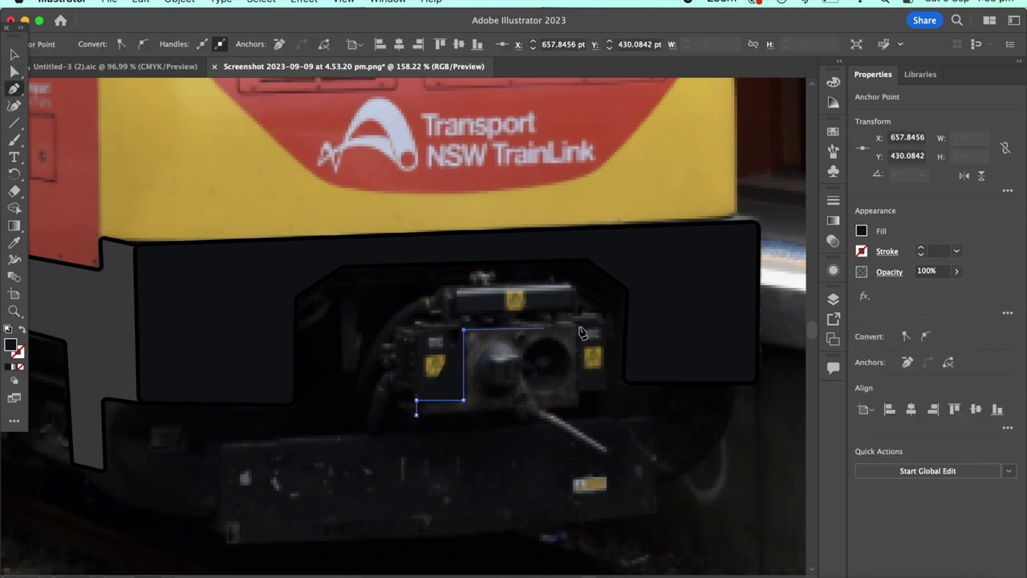
{"action": "key", "text": "a"}
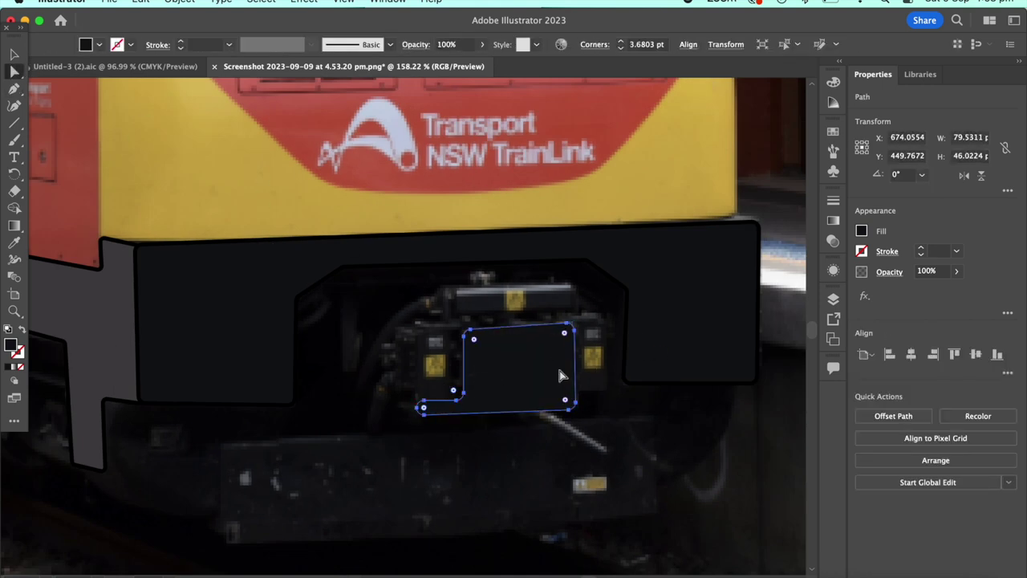
{"action": "left_click_drag", "start_coordinate": [561, 375], "coordinate": [699, 372]}
{"action": "left_click", "coordinate": [484, 330]}
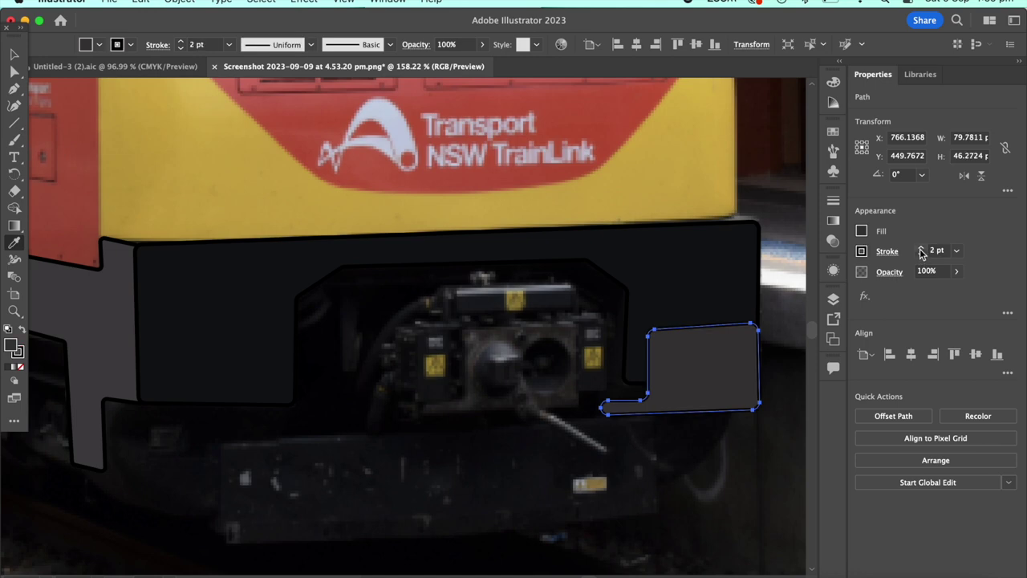
{"action": "left_click_drag", "start_coordinate": [684, 373], "coordinate": [507, 363]}
{"action": "scroll", "coordinate": [449, 393], "scroll_direction": "down", "scroll_amount": 5}
{"action": "scroll", "coordinate": [434, 385], "scroll_direction": "up", "scroll_amount": 5}
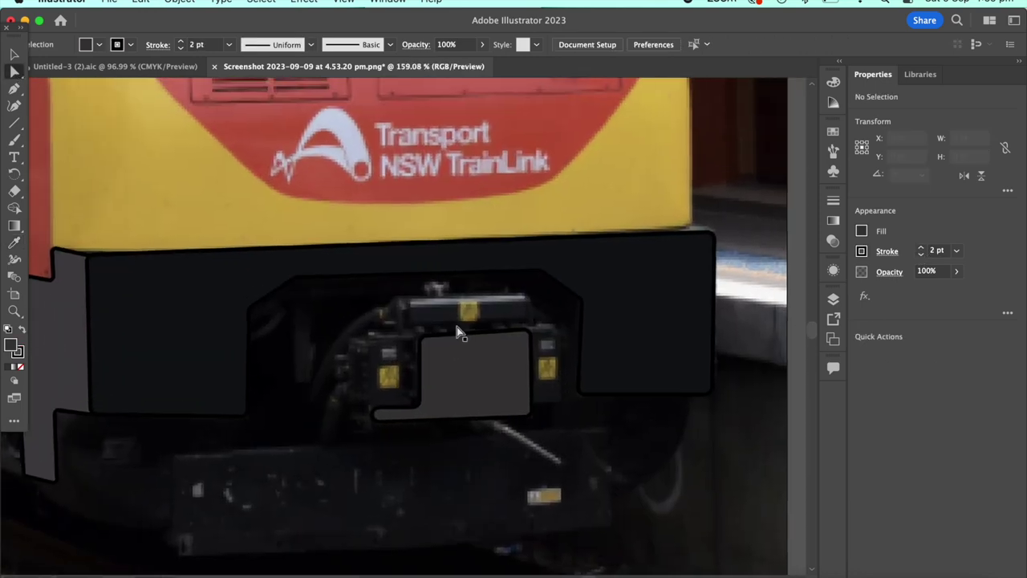
{"action": "scroll", "coordinate": [457, 327], "scroll_direction": "up", "scroll_amount": 4}
Outline the small part left of the plate with a sampled dark fill and 2 pt outline.
{"action": "left_click", "coordinate": [14, 89]}
{"action": "left_click", "coordinate": [263, 337]}
{"action": "left_click", "coordinate": [263, 501]}
{"action": "left_click", "coordinate": [353, 501]}
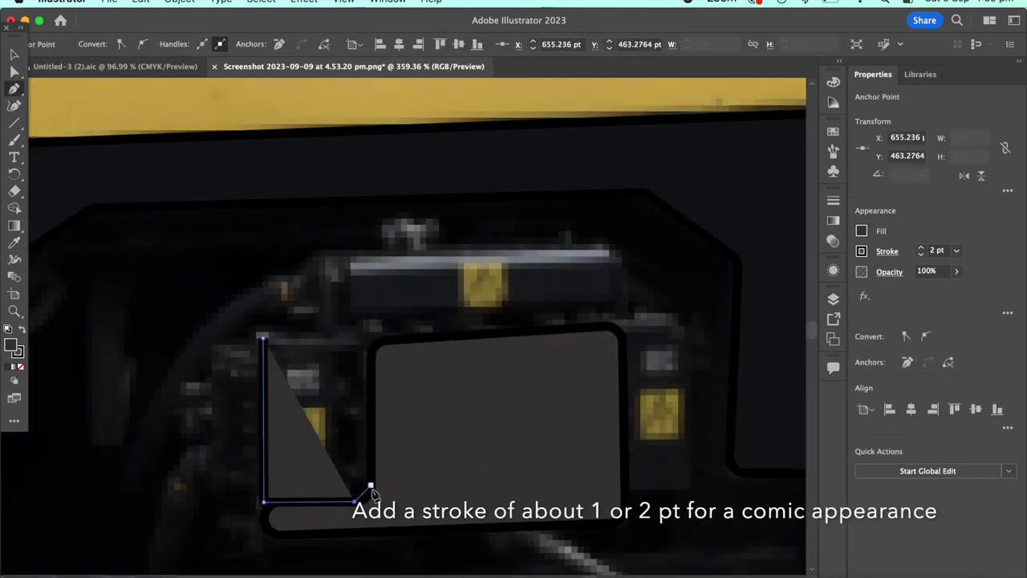
{"action": "left_click", "coordinate": [371, 485]}
{"action": "left_click", "coordinate": [370, 355]}
{"action": "left_click", "coordinate": [263, 337]}
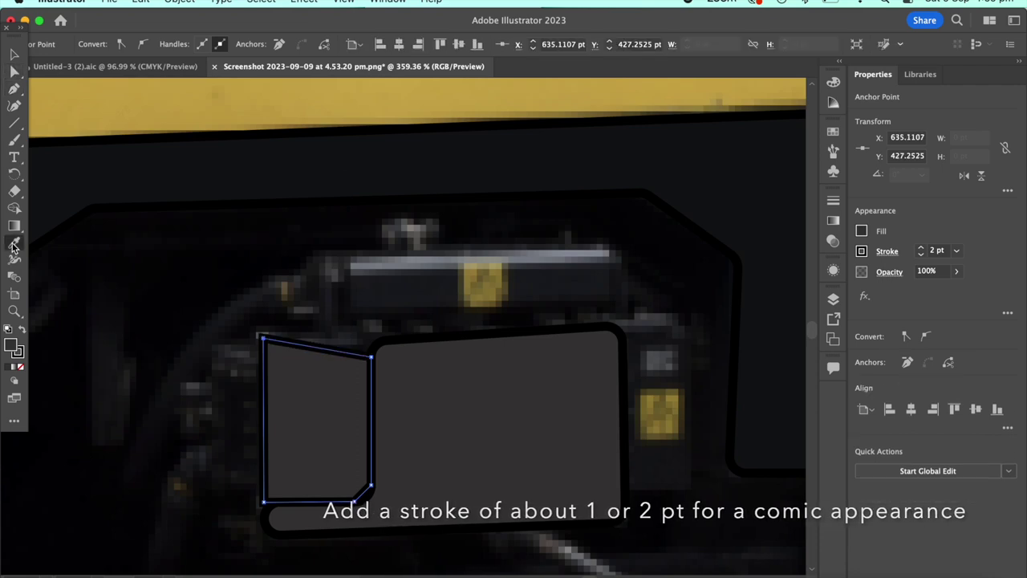
{"action": "key", "text": "i"}
{"action": "left_click", "coordinate": [921, 247]}
{"action": "left_click", "coordinate": [921, 247]}
{"action": "key", "text": "a"}
{"action": "left_click", "coordinate": [347, 490]}
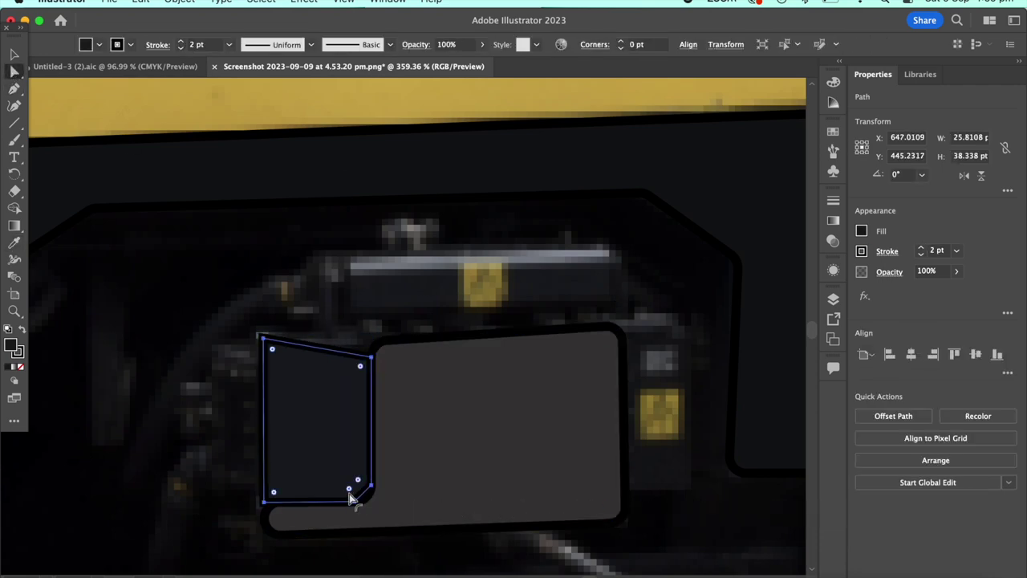
{"action": "scroll", "coordinate": [350, 498], "scroll_direction": "down", "scroll_amount": 5}
Draw a small rectangle for the coupler part.
{"action": "key", "text": "p"}
{"action": "scroll", "coordinate": [394, 419], "scroll_direction": "up", "scroll_amount": 5}
{"action": "scroll", "coordinate": [401, 502], "scroll_direction": "up", "scroll_amount": 3}
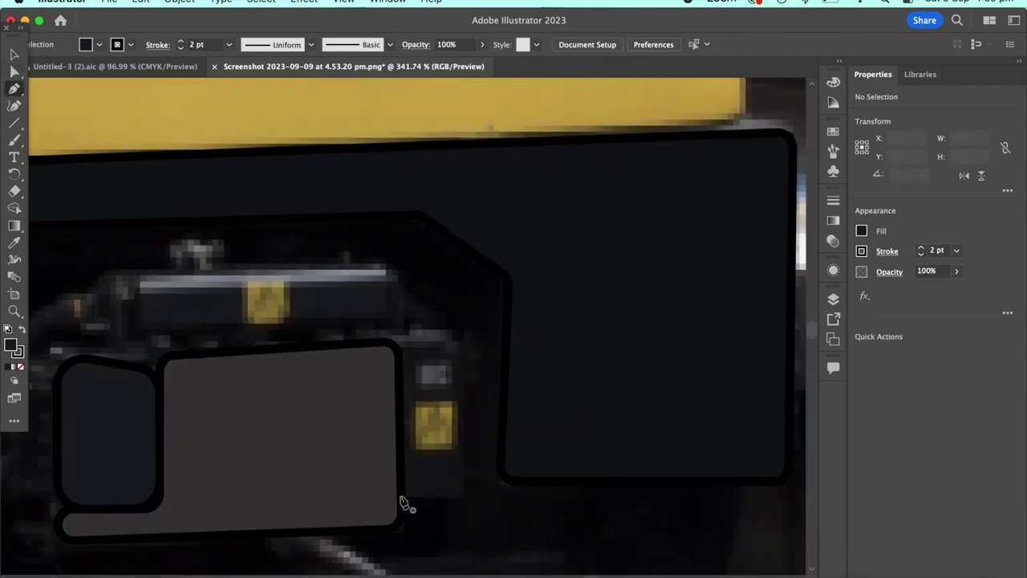
{"action": "left_click", "coordinate": [400, 495]}
{"action": "left_click", "coordinate": [394, 337]}
{"action": "left_click", "coordinate": [406, 503]}
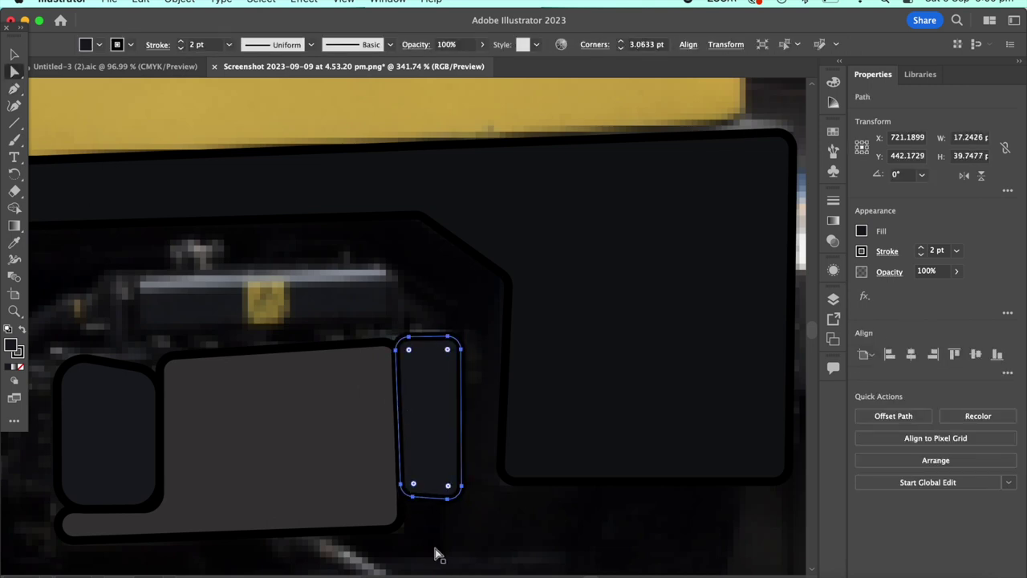
{"action": "scroll", "coordinate": [142, 298], "scroll_direction": "up", "scroll_amount": 2}
Draw a rectangle above the coupler and round its corners with the live-corner widget.
{"action": "left_click", "coordinate": [153, 369]}
{"action": "left_click", "coordinate": [155, 306]}
{"action": "left_click", "coordinate": [487, 298]}
{"action": "left_click", "coordinate": [492, 370]}
{"action": "left_click", "coordinate": [153, 370]}
{"action": "left_click", "coordinate": [15, 72]}
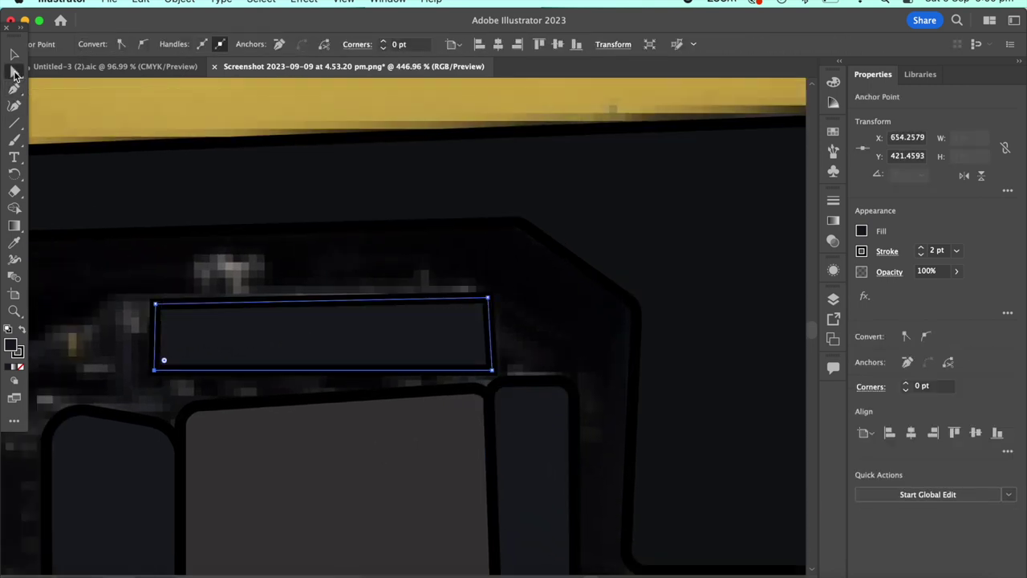
{"action": "left_click_drag", "start_coordinate": [481, 377], "coordinate": [465, 366]}
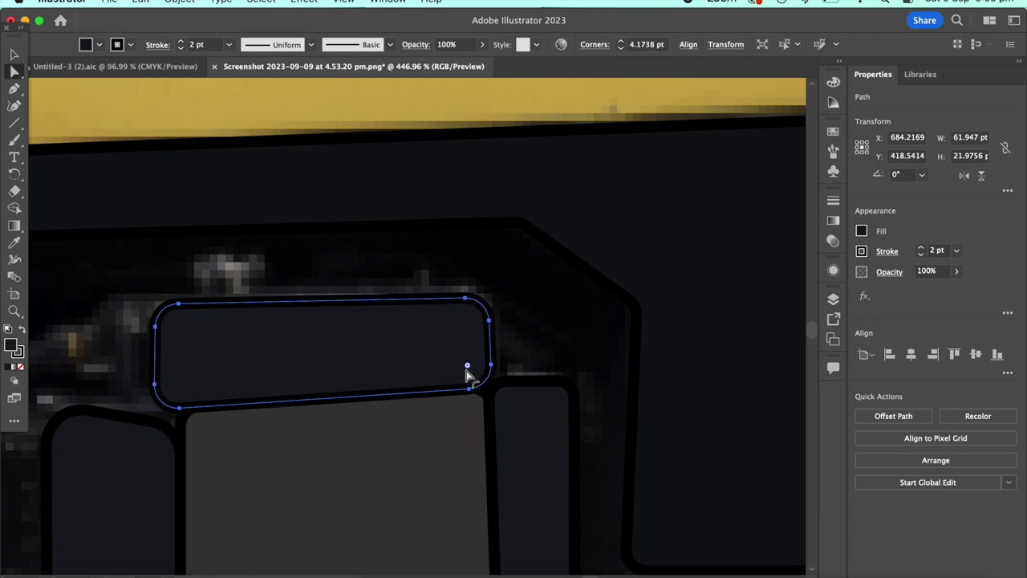
{"action": "key", "text": "ctrl+shift+a"}
{"action": "scroll", "coordinate": [466, 366], "scroll_direction": "down", "scroll_amount": 5}
{"action": "scroll", "coordinate": [552, 505], "scroll_direction": "up", "scroll_amount": 3}
Draw the lower bumper plate beneath the buffer, then zoom out to view the whole train.
{"action": "key", "text": "p"}
{"action": "left_click", "coordinate": [215, 498]}
{"action": "left_click", "coordinate": [216, 411]}
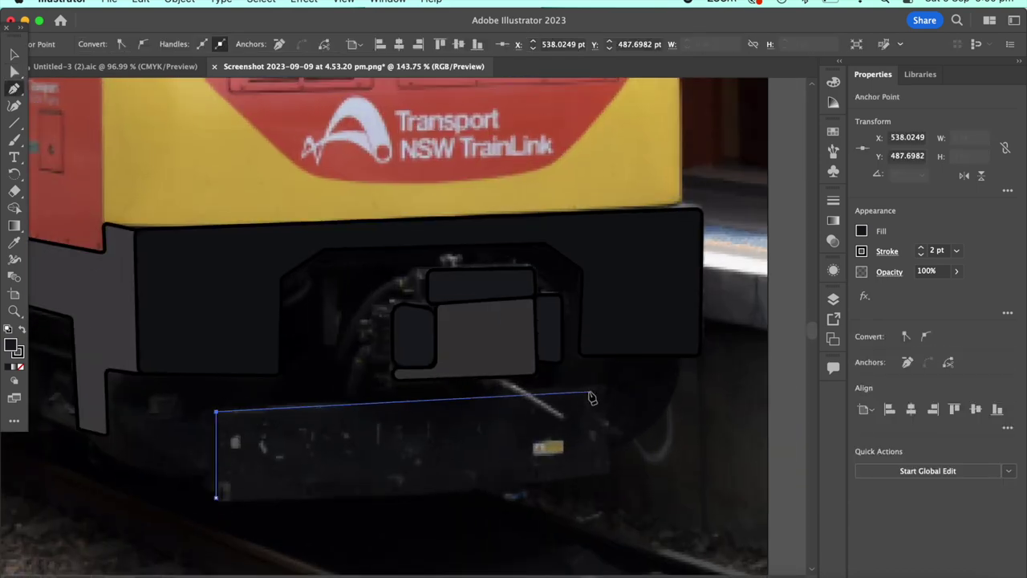
{"action": "left_click", "coordinate": [611, 386]}
{"action": "left_click", "coordinate": [612, 474]}
{"action": "key", "text": "a"}
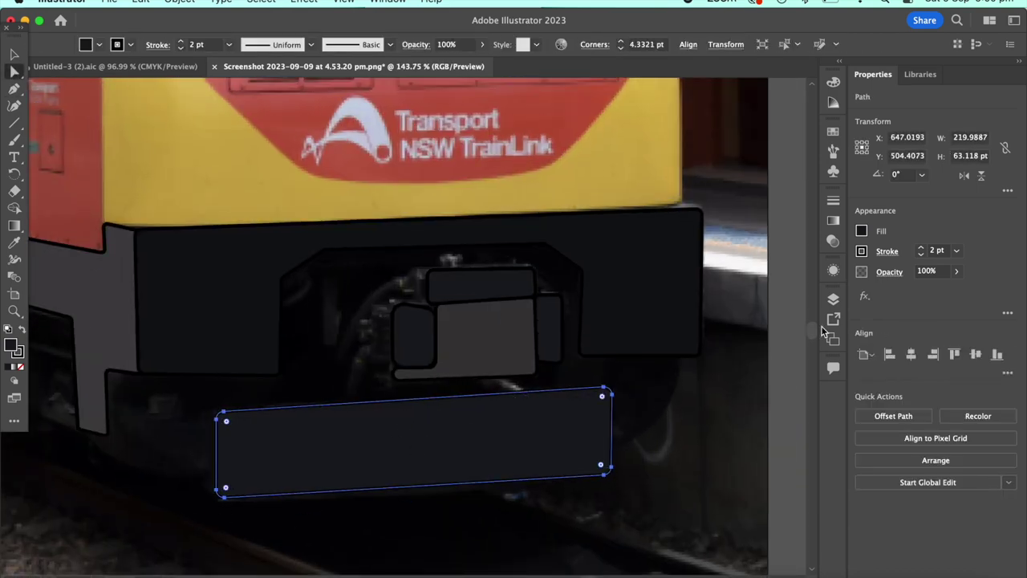
{"action": "left_click", "coordinate": [861, 230]}
{"action": "key", "text": "Escape"}
{"action": "key", "text": "ctrl+0"}
{"action": "left_click", "coordinate": [631, 352]}
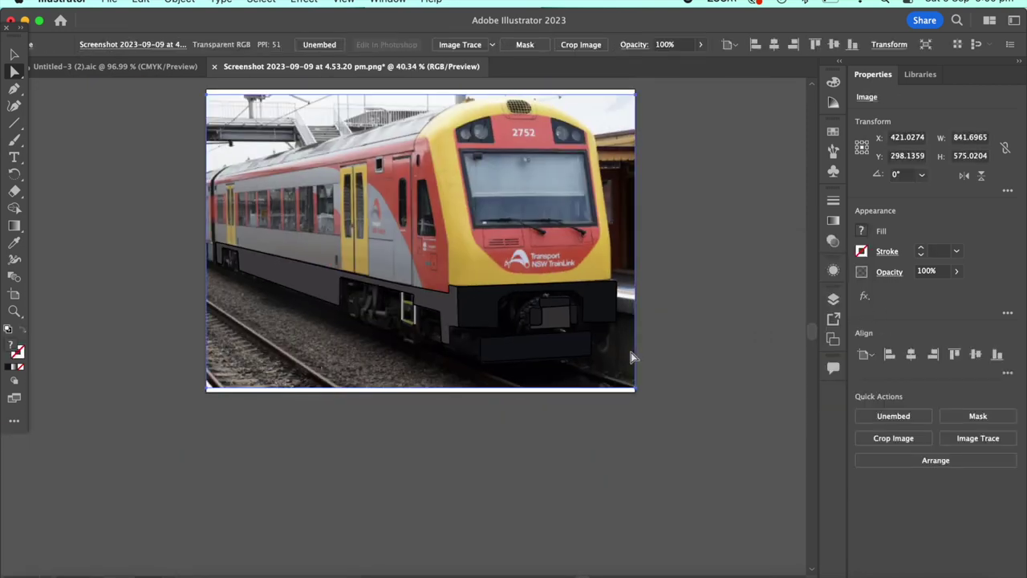
Pen-trace the cab's left edge and its curved roof line.
{"action": "left_click", "coordinate": [515, 343]}
{"action": "scroll", "coordinate": [516, 343], "scroll_direction": "up", "scroll_amount": 3}
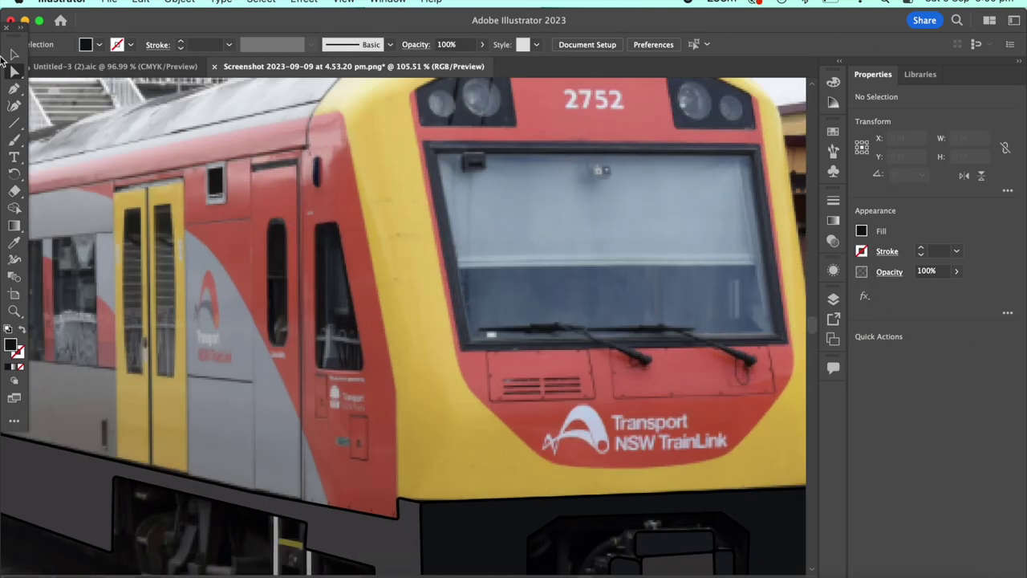
{"action": "left_click", "coordinate": [396, 503]}
{"action": "scroll", "coordinate": [369, 321], "scroll_direction": "up", "scroll_amount": 2}
{"action": "left_click", "coordinate": [365, 183]}
{"action": "left_click", "coordinate": [336, 190]}
{"action": "scroll", "coordinate": [353, 176], "scroll_direction": "up", "scroll_amount": 2}
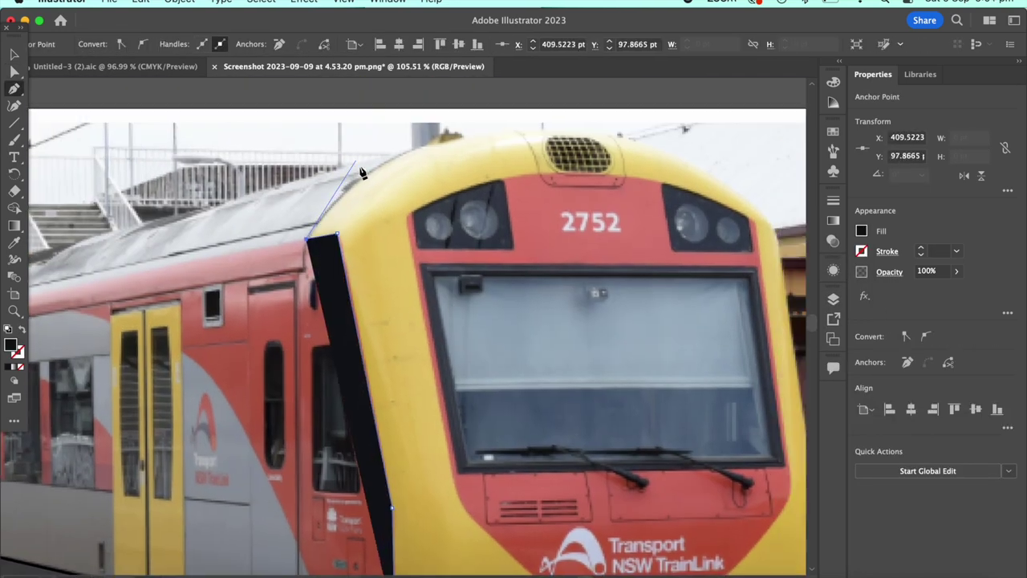
{"action": "left_click_drag", "start_coordinate": [654, 130], "coordinate": [674, 130]}
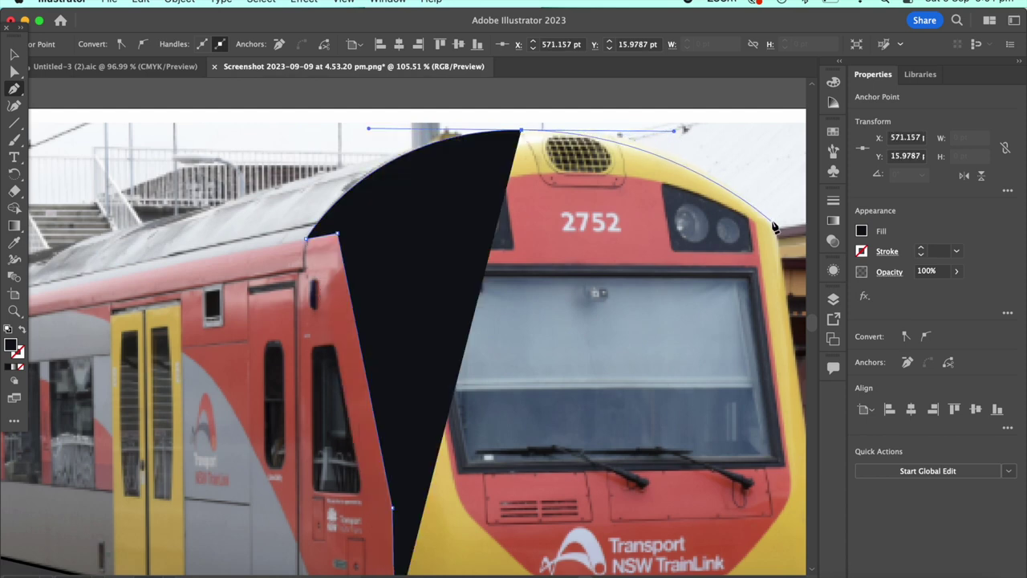
Continue the cab outline down the right side to the yellow band's bottom-right corner.
{"action": "scroll", "coordinate": [807, 255], "scroll_direction": "right", "scroll_amount": 5}
{"action": "scroll", "coordinate": [806, 255], "scroll_direction": "right", "scroll_amount": 2}
{"action": "left_click", "coordinate": [447, 230]}
{"action": "scroll", "coordinate": [492, 359], "scroll_direction": "down", "scroll_amount": 3}
{"action": "left_click", "coordinate": [489, 347]}
{"action": "left_click", "coordinate": [495, 381]}
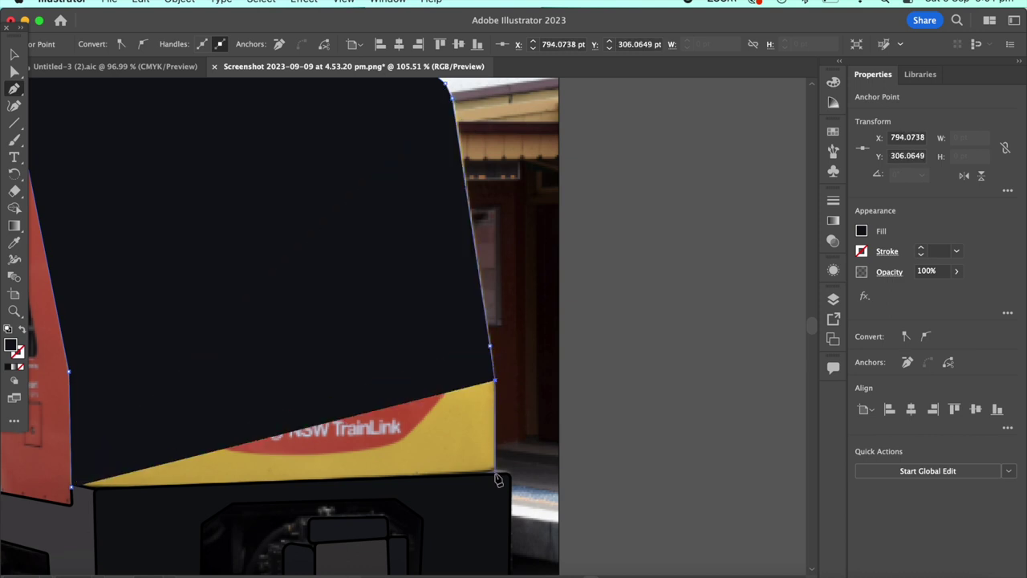
{"action": "left_click", "coordinate": [495, 473]}
{"action": "scroll", "coordinate": [215, 493], "scroll_direction": "left", "scroll_amount": 3}
Select the cab shape's top-left anchor and round the roof corners with live corners.
{"action": "left_click", "coordinate": [14, 71]}
{"action": "scroll", "coordinate": [198, 207], "scroll_direction": "down", "scroll_amount": 3}
{"action": "left_click", "coordinate": [193, 329]}
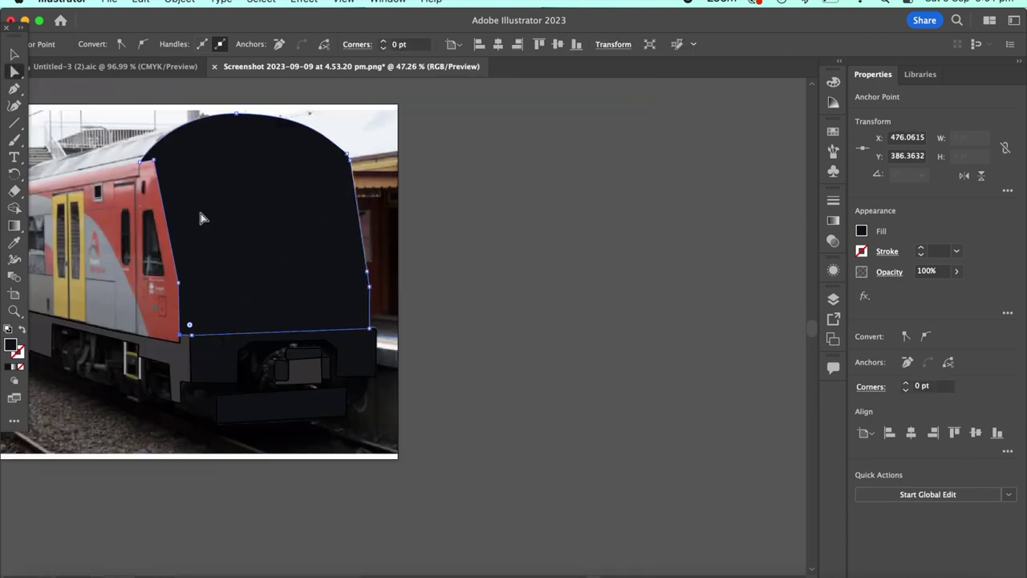
{"action": "scroll", "coordinate": [166, 144], "scroll_direction": "up", "scroll_amount": 2}
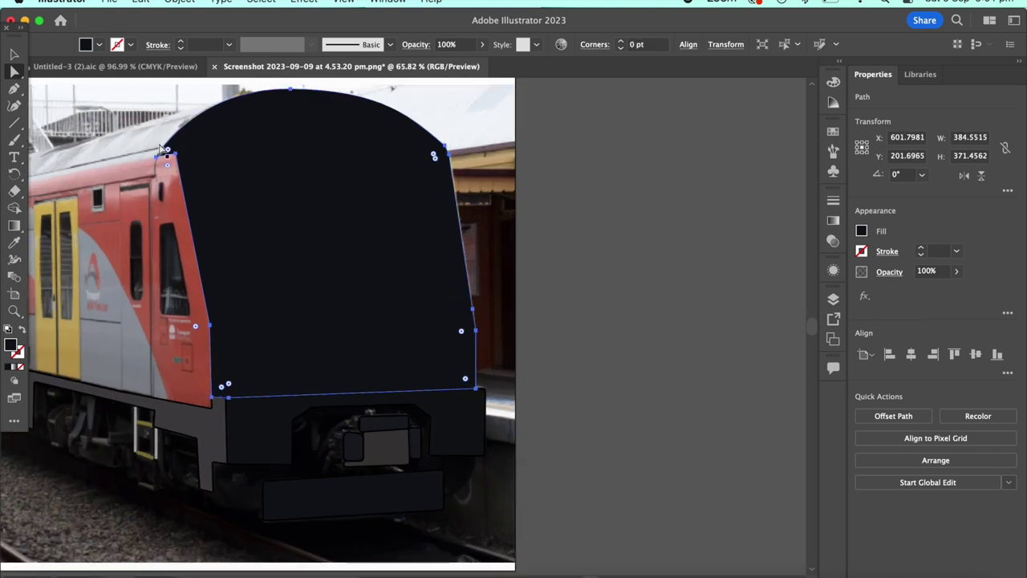
{"action": "left_click", "coordinate": [174, 154]}
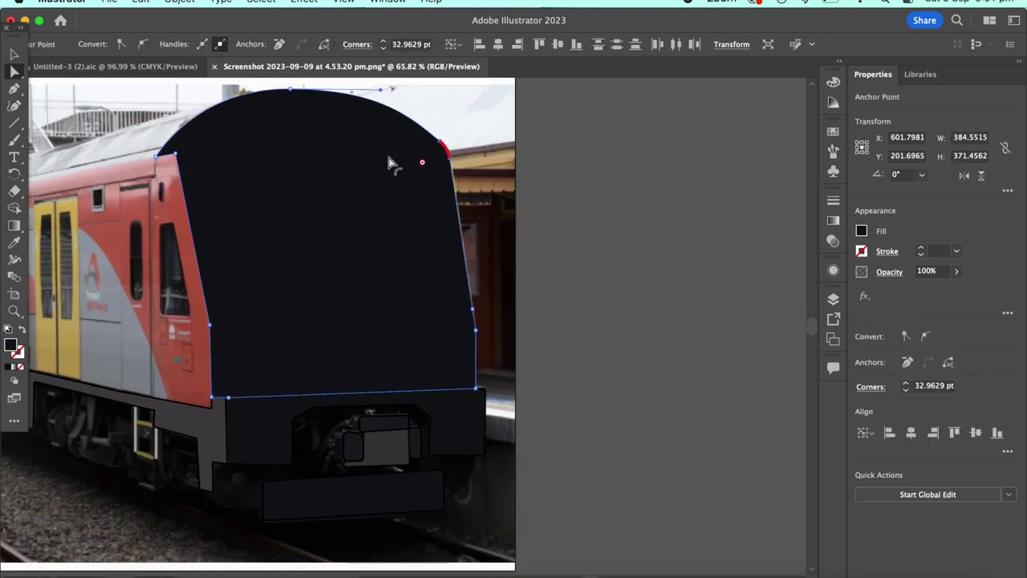
{"action": "left_click", "coordinate": [408, 353]}
{"action": "left_click", "coordinate": [498, 334]}
{"action": "key", "text": "super+0"}
Fill the cab shape with the train's sampled yellow and move it over the train front.
{"action": "left_click", "coordinate": [498, 334]}
{"action": "scroll", "coordinate": [489, 313], "scroll_direction": "up", "scroll_amount": 3}
{"action": "left_click", "coordinate": [353, 305]}
{"action": "key", "text": "a"}
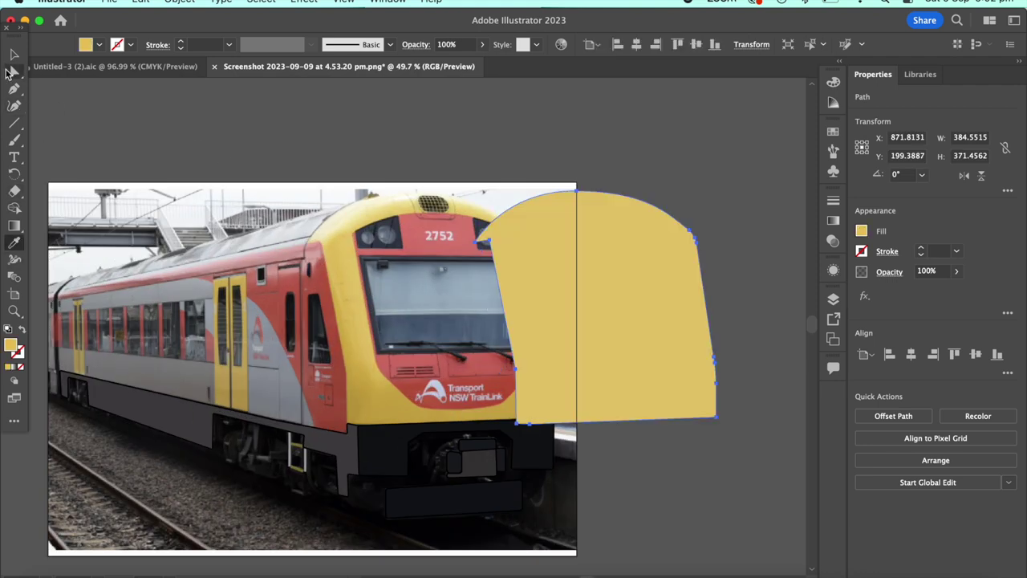
{"action": "left_click_drag", "start_coordinate": [656, 289], "coordinate": [440, 290]}
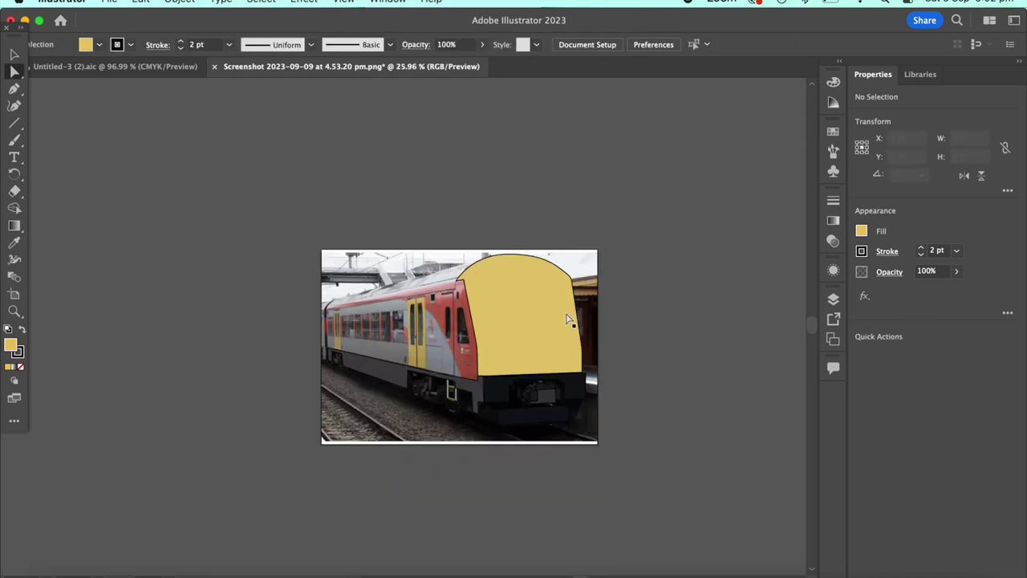
Set the cab shape's opacity to 50%.
{"action": "scroll", "coordinate": [778, 313], "scroll_direction": "up", "scroll_amount": 3}
{"action": "type", "text": "50"}
{"action": "key", "text": "Return"}
{"action": "left_click", "coordinate": [600, 407]}
{"action": "scroll", "coordinate": [600, 407], "scroll_direction": "up", "scroll_amount": 3}
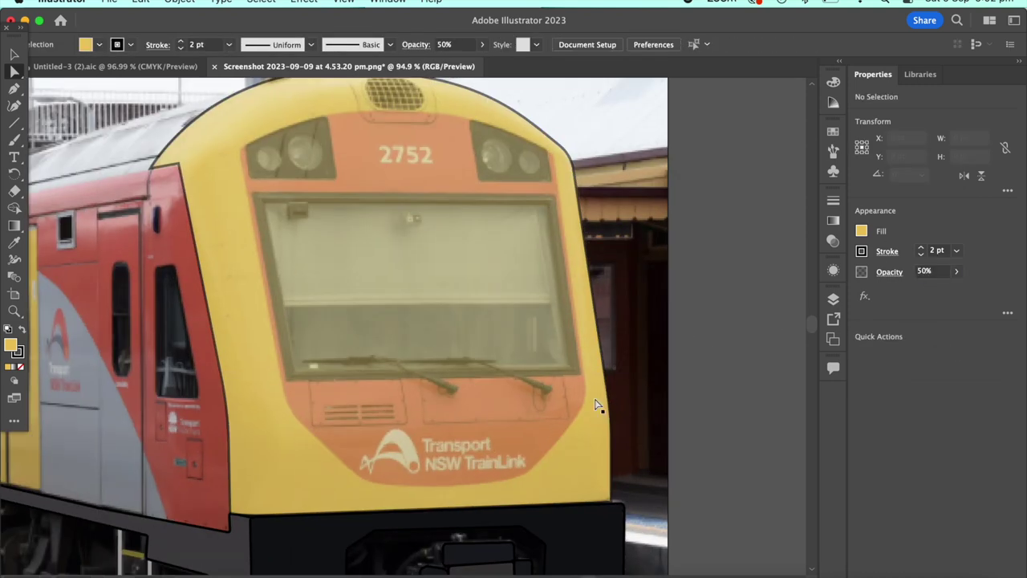
Trace the roof vent outline with curved sides and a straight bottom edge.
{"action": "scroll", "coordinate": [442, 229], "scroll_direction": "up", "scroll_amount": 3}
{"action": "left_click", "coordinate": [294, 130]}
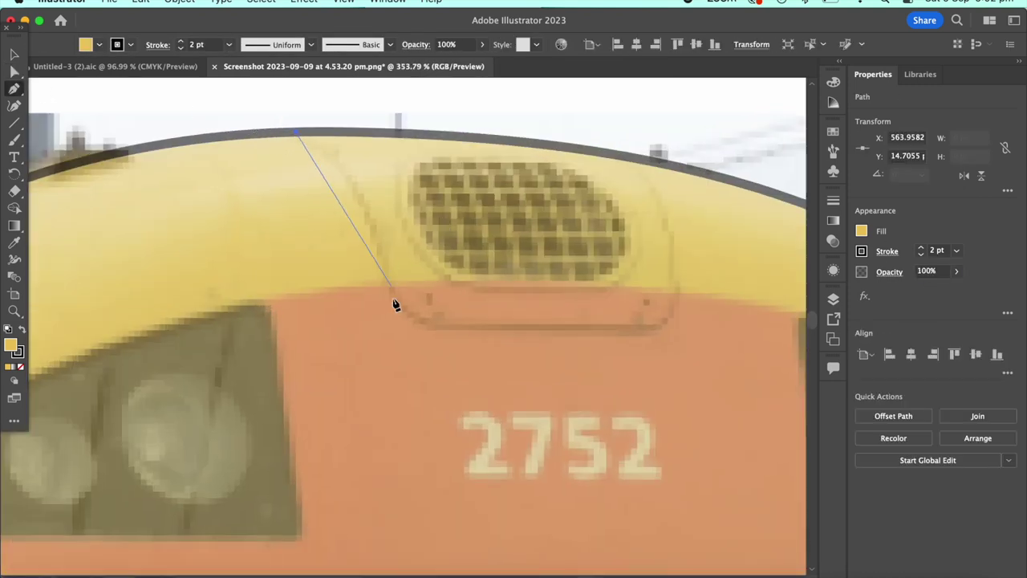
{"action": "left_click_drag", "start_coordinate": [391, 293], "coordinate": [403, 413]}
{"action": "left_click_drag", "start_coordinate": [444, 332], "coordinate": [446, 330]}
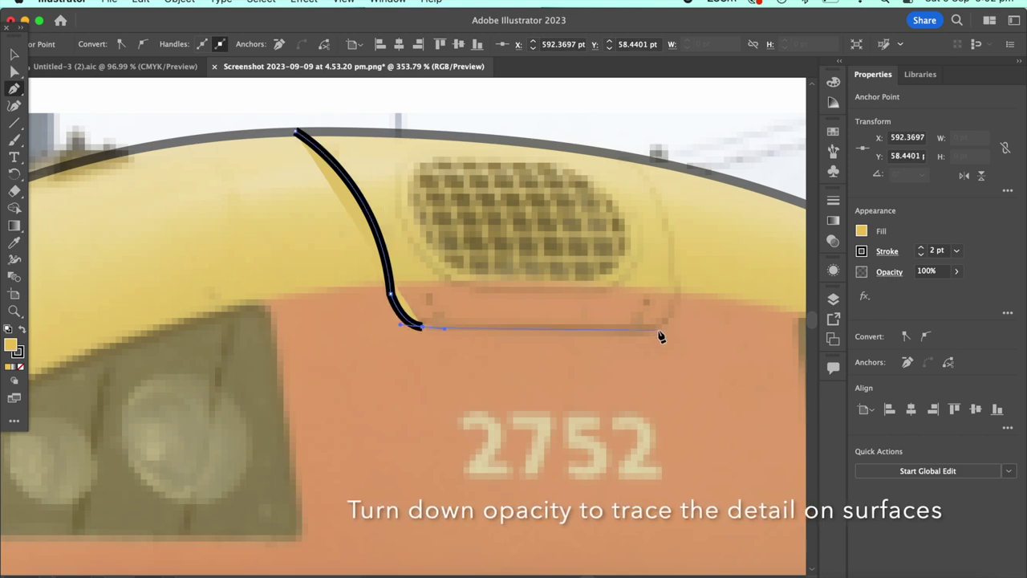
{"action": "left_click", "coordinate": [656, 329]}
{"action": "left_click_drag", "start_coordinate": [677, 286], "coordinate": [674, 242]}
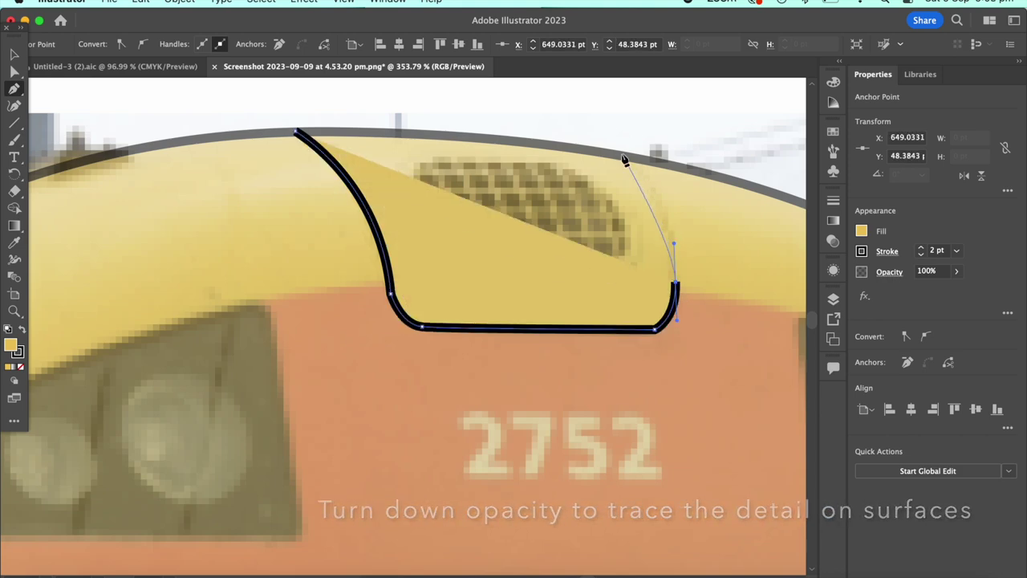
Remove the vent outline's fill and end the open path.
{"action": "left_click", "coordinate": [861, 231]}
{"action": "left_click", "coordinate": [710, 259]}
{"action": "key", "text": "Escape"}
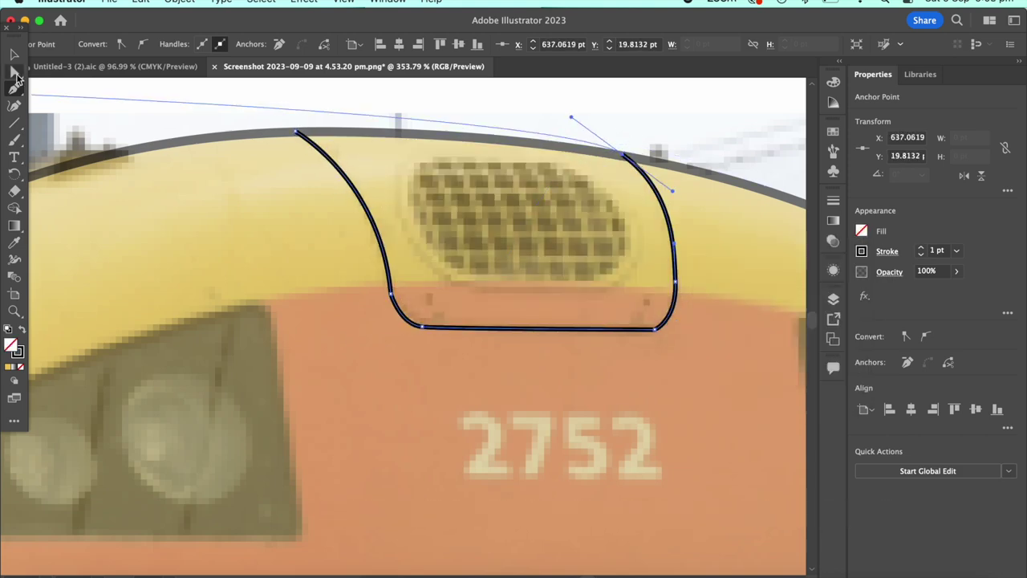
{"action": "key", "text": "super+0"}
{"action": "key", "text": "a"}
{"action": "scroll", "coordinate": [482, 240], "scroll_direction": "up", "scroll_amount": 5}
{"action": "scroll", "coordinate": [493, 252], "scroll_direction": "down", "scroll_amount": 3}
{"action": "scroll", "coordinate": [498, 292], "scroll_direction": "up", "scroll_amount": 4}
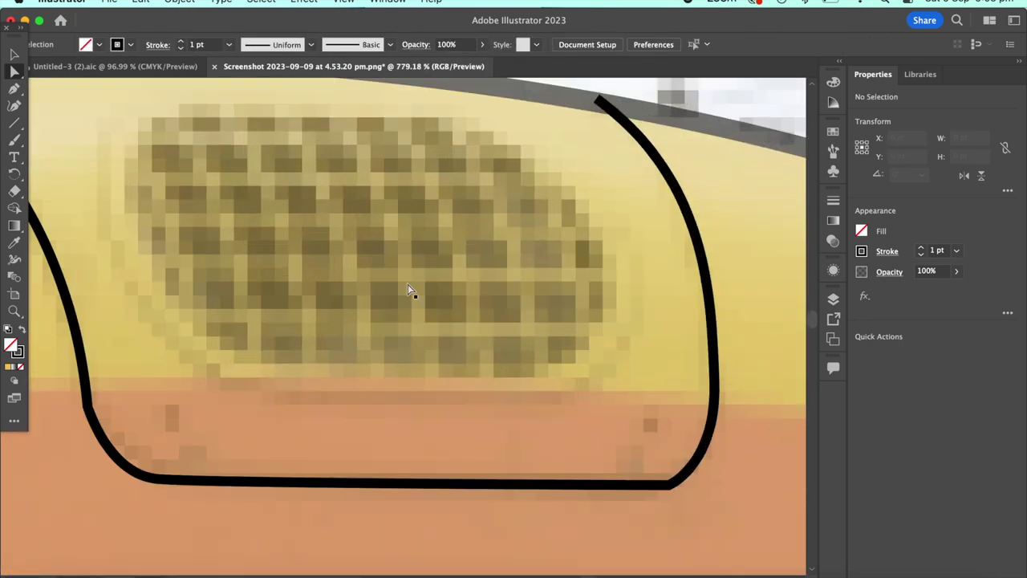
{"action": "scroll", "coordinate": [321, 241], "scroll_direction": "down", "scroll_amount": 3}
Draw a closed four-corner grille outline.
{"action": "left_click", "coordinate": [235, 327]}
{"action": "left_click", "coordinate": [185, 272]}
{"action": "left_click", "coordinate": [182, 209]}
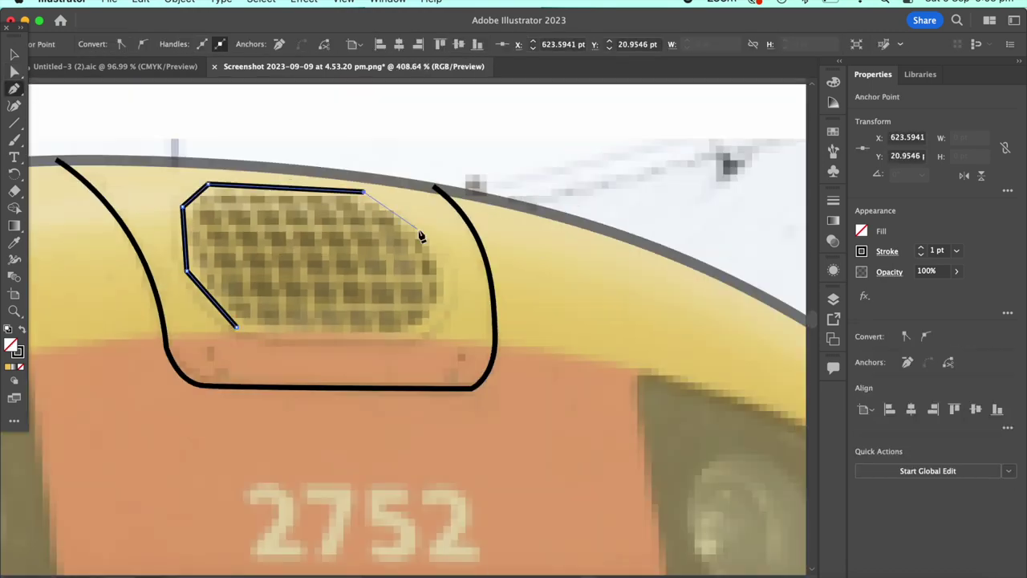
{"action": "left_click", "coordinate": [424, 331]}
{"action": "left_click", "coordinate": [236, 327]}
Copy the cab's yellow style onto the grille, darken its fill to brown at 100% opacity.
{"action": "key", "text": "i"}
{"action": "left_click", "coordinate": [340, 278]}
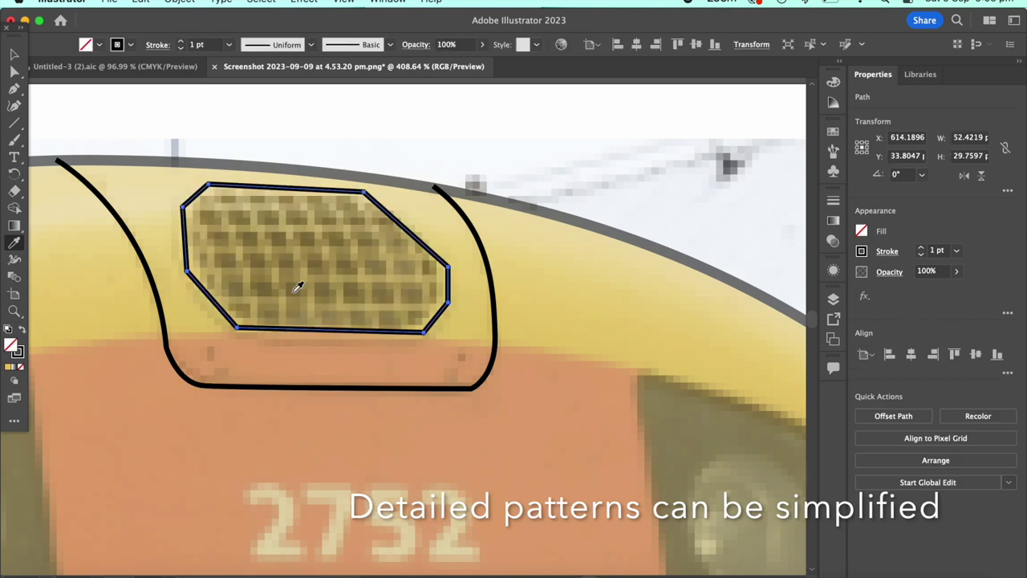
{"action": "left_click", "coordinate": [924, 271]}
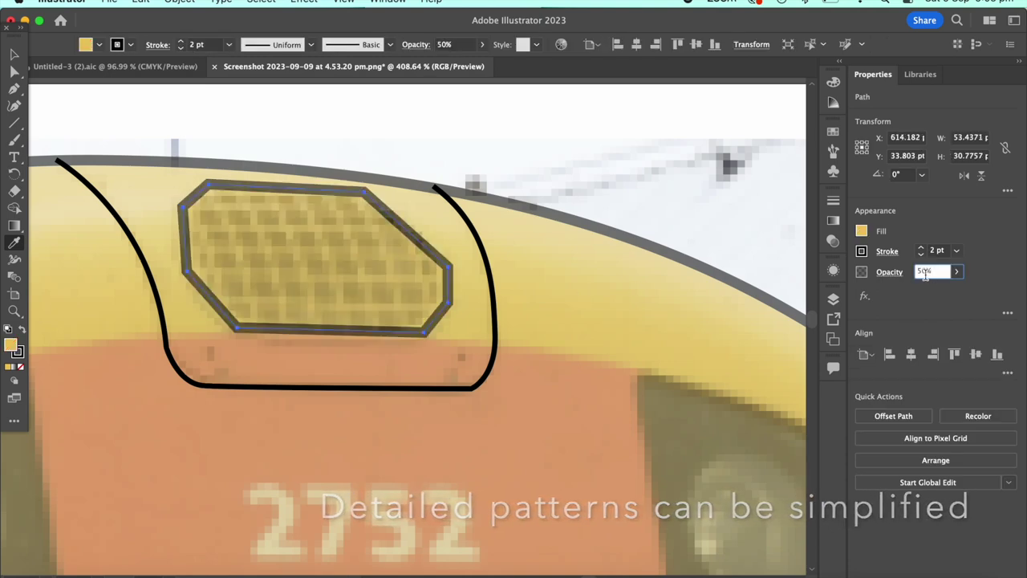
{"action": "left_click", "coordinate": [860, 230]}
{"action": "mouse_move", "coordinate": [810, 283]}
{"action": "left_mouse_down"}
{"action": "mouse_move", "coordinate": [770, 283]}
{"action": "mouse_move", "coordinate": [770, 301]}
{"action": "left_mouse_up"}
{"action": "left_click", "coordinate": [920, 302]}
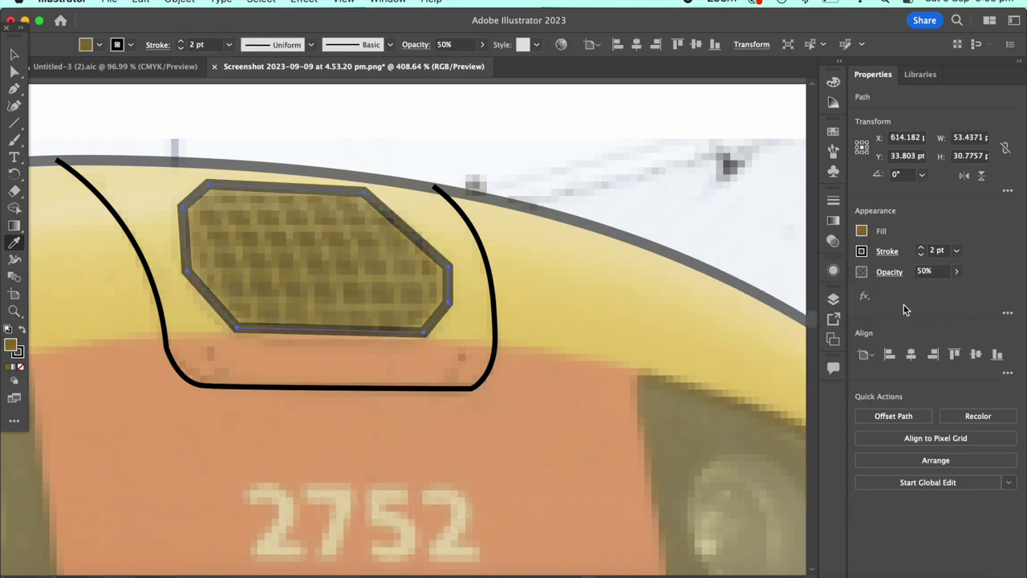
{"action": "type", "text": "100"}
{"action": "key", "text": "Return"}
Deselect the finished grille path so nothing remains selected.
{"action": "scroll", "coordinate": [417, 321], "scroll_direction": "down", "scroll_amount": 3}
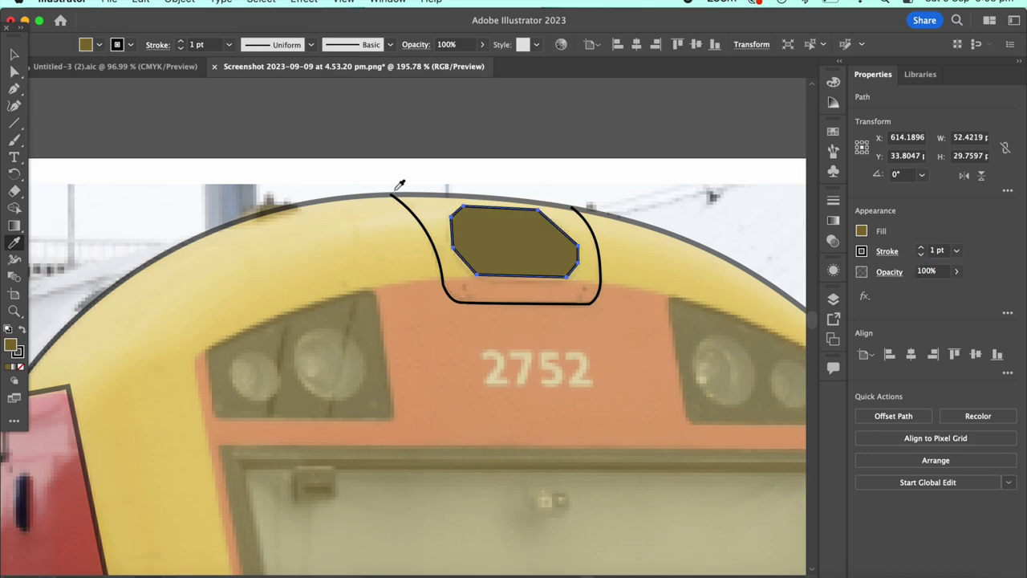
{"action": "left_click", "coordinate": [639, 100]}
{"action": "scroll", "coordinate": [639, 100], "scroll_direction": "down", "scroll_amount": 5}
{"action": "scroll", "coordinate": [551, 156], "scroll_direction": "up", "scroll_amount": 2}
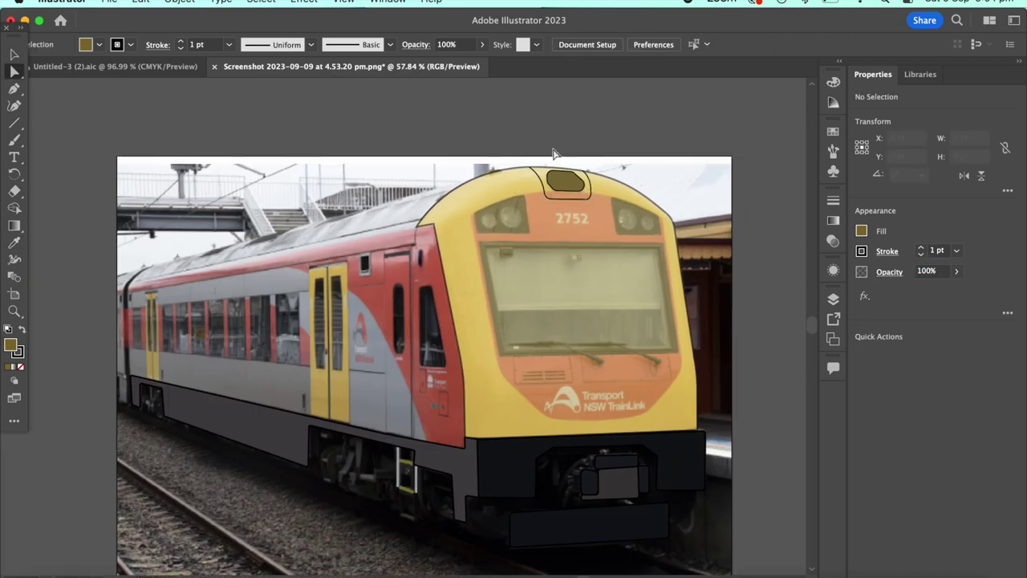
{"action": "scroll", "coordinate": [550, 287], "scroll_direction": "up", "scroll_amount": 2}
{"action": "scroll", "coordinate": [502, 263], "scroll_direction": "up", "scroll_amount": 2}
Pen-trace the front face down its left edge and along the bottom.
{"action": "key", "text": "p"}
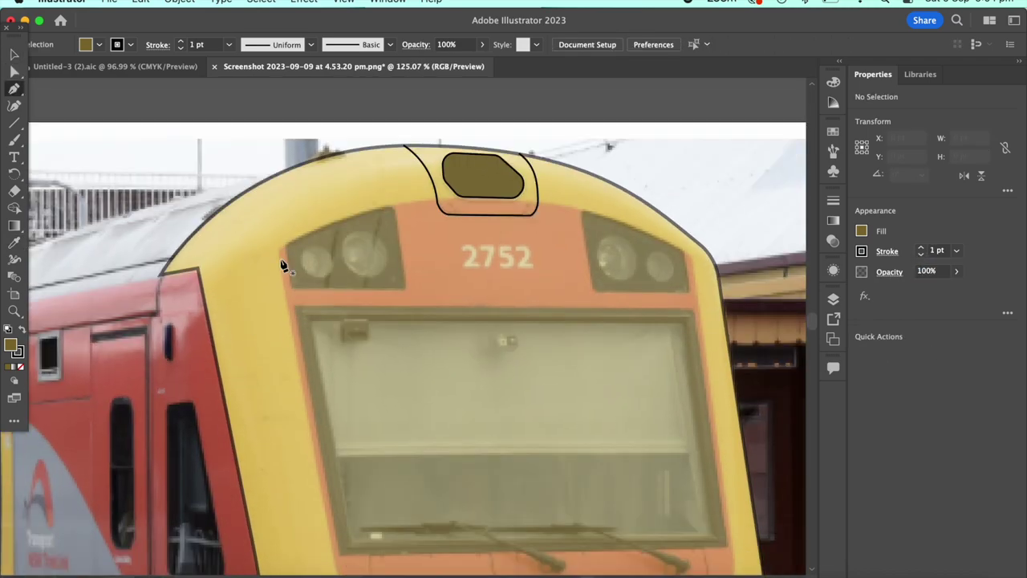
{"action": "left_click", "coordinate": [282, 264]}
{"action": "scroll", "coordinate": [305, 393], "scroll_direction": "down", "scroll_amount": 5}
{"action": "left_click", "coordinate": [327, 392]}
{"action": "left_click", "coordinate": [333, 413]}
{"action": "left_click", "coordinate": [421, 496]}
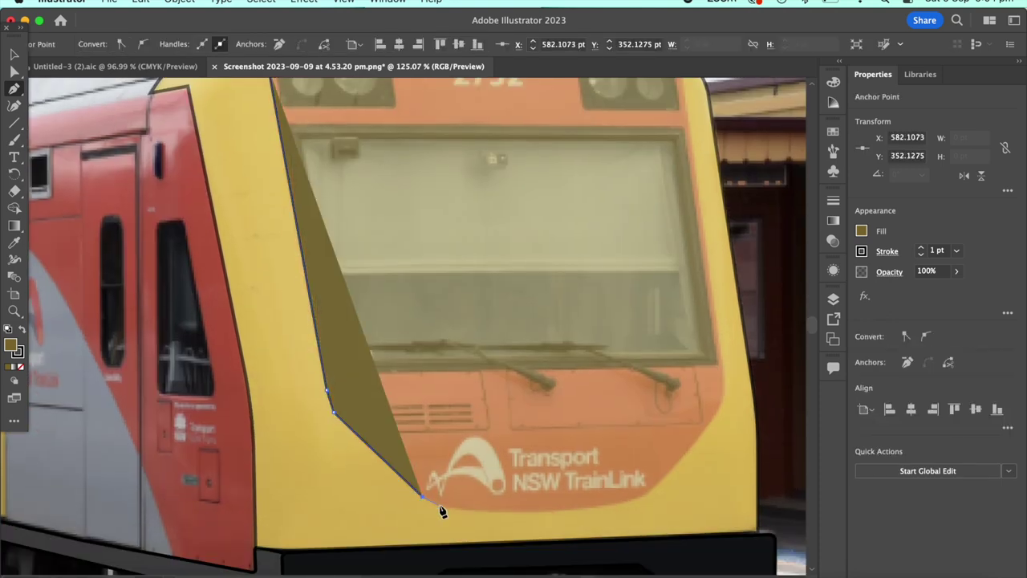
{"action": "left_click", "coordinate": [500, 510]}
{"action": "left_click", "coordinate": [600, 507]}
Continue the face outline up the right edge and across the top, closing the shape.
{"action": "left_click", "coordinate": [635, 499]}
{"action": "left_click", "coordinate": [649, 490]}
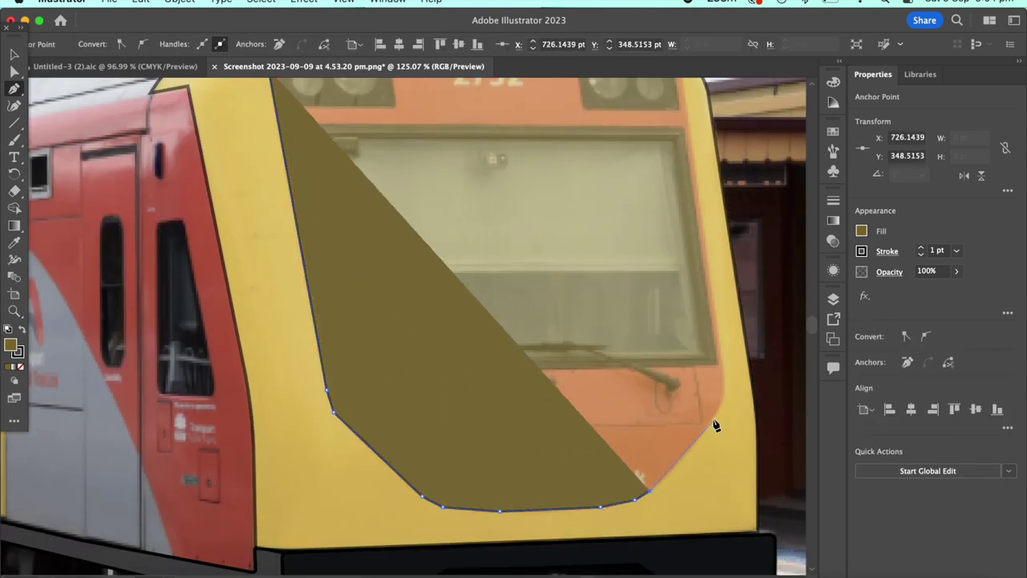
{"action": "left_click", "coordinate": [714, 415]}
{"action": "left_click", "coordinate": [722, 401]}
{"action": "scroll", "coordinate": [724, 377], "scroll_direction": "up", "scroll_amount": 3}
{"action": "left_click", "coordinate": [691, 160]}
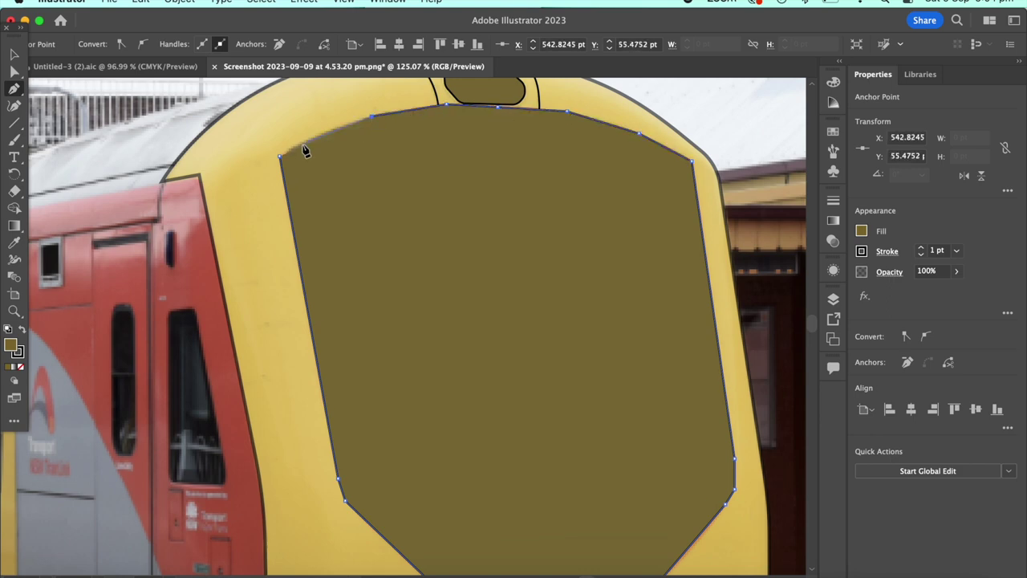
{"action": "left_click", "coordinate": [298, 165]}
Fill the face shape red, move it onto the train face, and set 50% opacity.
{"action": "scroll", "coordinate": [420, 272], "scroll_direction": "down", "scroll_amount": 5}
{"action": "scroll", "coordinate": [297, 199], "scroll_direction": "up", "scroll_amount": 4}
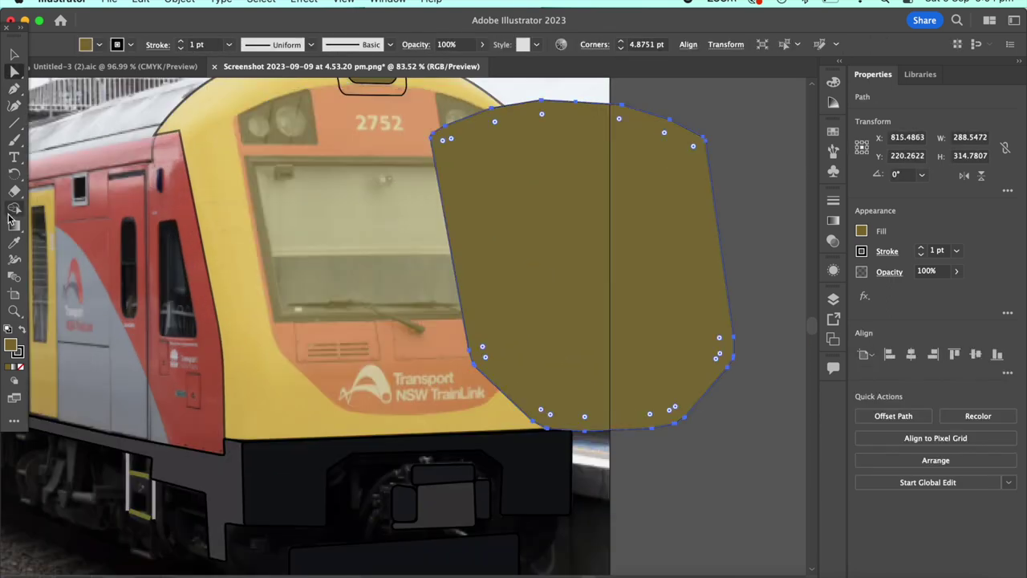
{"action": "left_click", "coordinate": [155, 174]}
{"action": "key", "text": "a"}
{"action": "left_click_drag", "start_coordinate": [651, 342], "coordinate": [447, 326]}
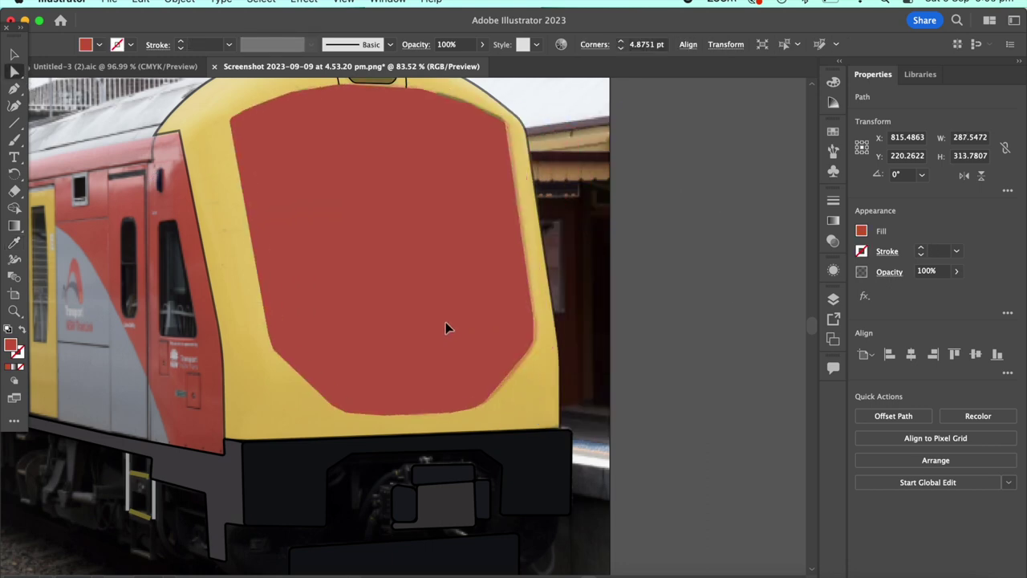
{"action": "type", "text": "50"}
{"action": "key", "text": "Return"}
Open the Arrange stacking options for the red shape, then deselect everything.
{"action": "scroll", "coordinate": [706, 194], "scroll_direction": "up", "scroll_amount": 6}
{"action": "left_click", "coordinate": [520, 166]}
{"action": "right_click", "coordinate": [313, 128]}
{"action": "left_click", "coordinate": [481, 504]}
{"action": "scroll", "coordinate": [481, 504], "scroll_direction": "down", "scroll_amount": 5}
{"action": "left_click", "coordinate": [511, 270]}
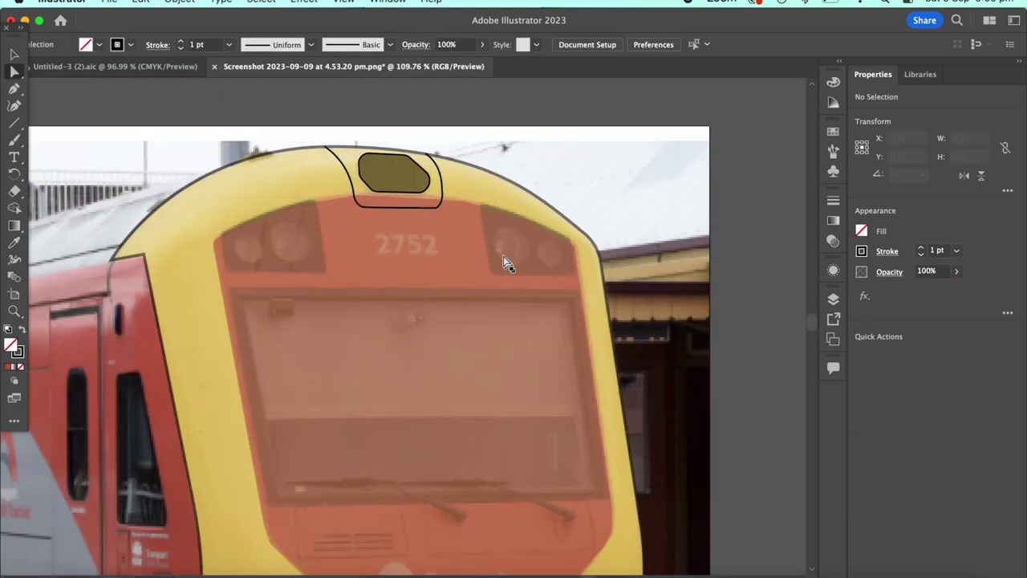
{"action": "scroll", "coordinate": [429, 468], "scroll_direction": "up", "scroll_amount": 4}
Trace the windscreen outline and give it a 5 pt black stroke.
{"action": "left_click", "coordinate": [14, 88]}
{"action": "left_click", "coordinate": [206, 371]}
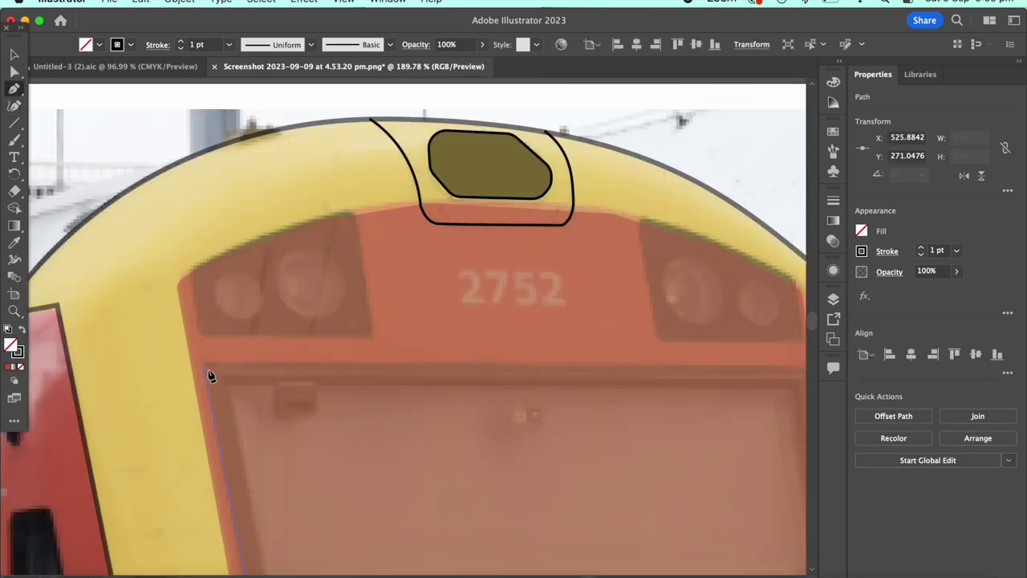
{"action": "scroll", "coordinate": [481, 337], "scroll_direction": "down", "scroll_amount": 3}
{"action": "scroll", "coordinate": [667, 337], "scroll_direction": "down", "scroll_amount": 3}
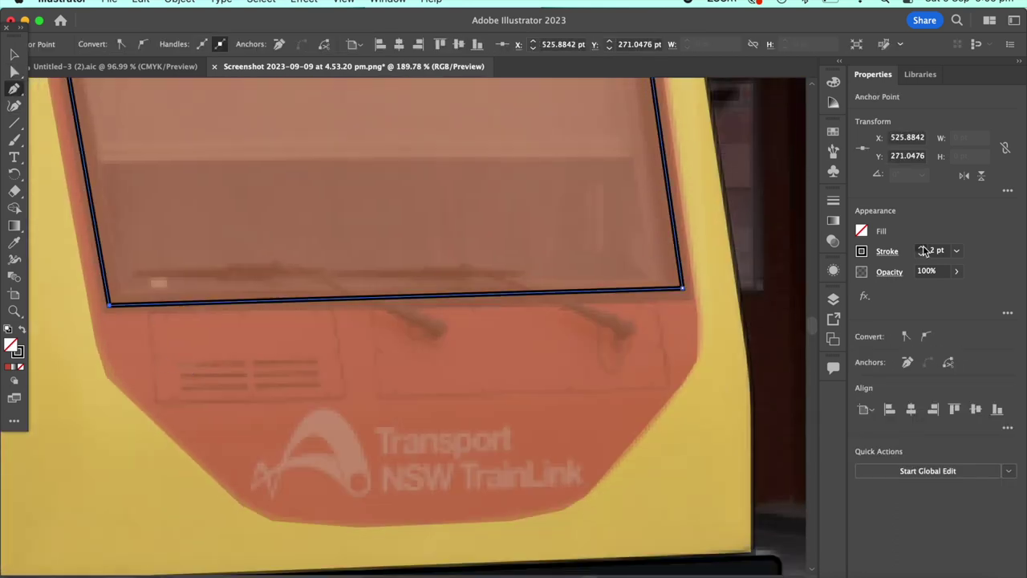
{"action": "left_click", "coordinate": [921, 247]}
{"action": "scroll", "coordinate": [600, 229], "scroll_direction": "down", "scroll_amount": 5}
{"action": "scroll", "coordinate": [540, 355], "scroll_direction": "up", "scroll_amount": 3}
Fill the windscreen grey, round its corners slightly, and deselect it.
{"action": "left_click", "coordinate": [861, 231]}
{"action": "left_click", "coordinate": [822, 336]}
{"action": "left_click_drag", "start_coordinate": [822, 337], "coordinate": [813, 339]}
{"action": "left_click", "coordinate": [585, 367]}
{"action": "left_click_drag", "start_coordinate": [647, 213], "coordinate": [652, 223]}
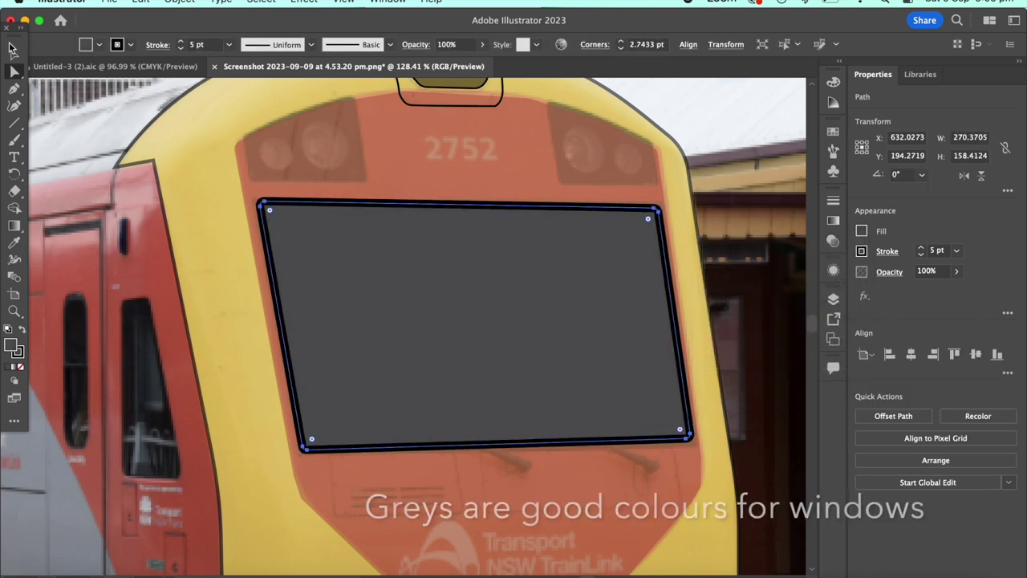
{"action": "scroll", "coordinate": [500, 242], "scroll_direction": "down", "scroll_amount": 5}
{"action": "left_click", "coordinate": [499, 243]}
{"action": "scroll", "coordinate": [316, 207], "scroll_direction": "up", "scroll_amount": 5}
Pen-draw the left headlight housing with a curved top edge.
{"action": "key", "text": "p"}
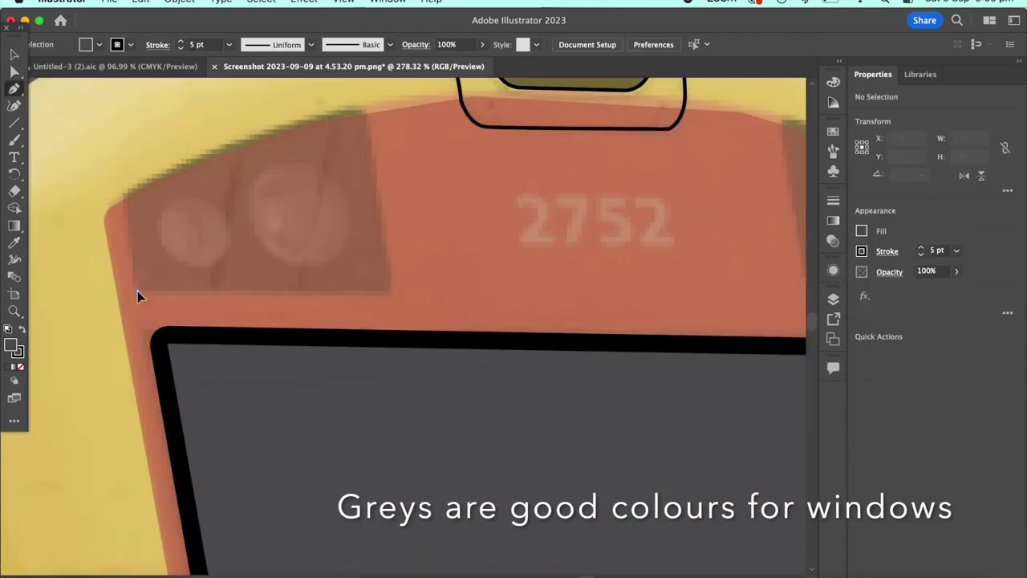
{"action": "left_click", "coordinate": [137, 289]}
{"action": "left_click", "coordinate": [124, 192]}
{"action": "left_click_drag", "start_coordinate": [357, 106], "coordinate": [411, 110]}
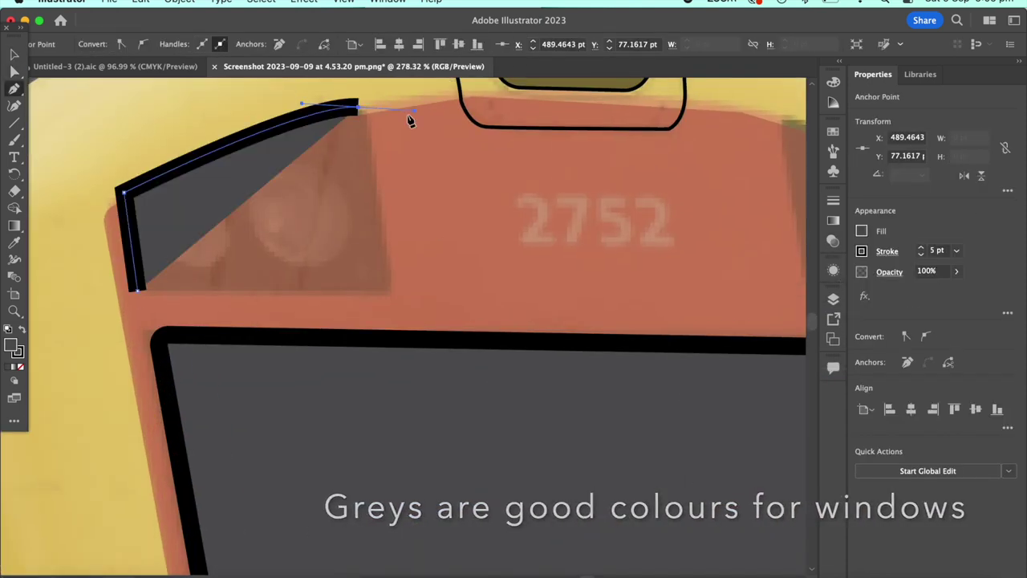
{"action": "left_click", "coordinate": [388, 291]}
Set the housing outline to 2 pt and round its corners.
{"action": "left_click", "coordinate": [921, 254]}
{"action": "key", "text": "a"}
{"action": "left_click", "coordinate": [225, 197]}
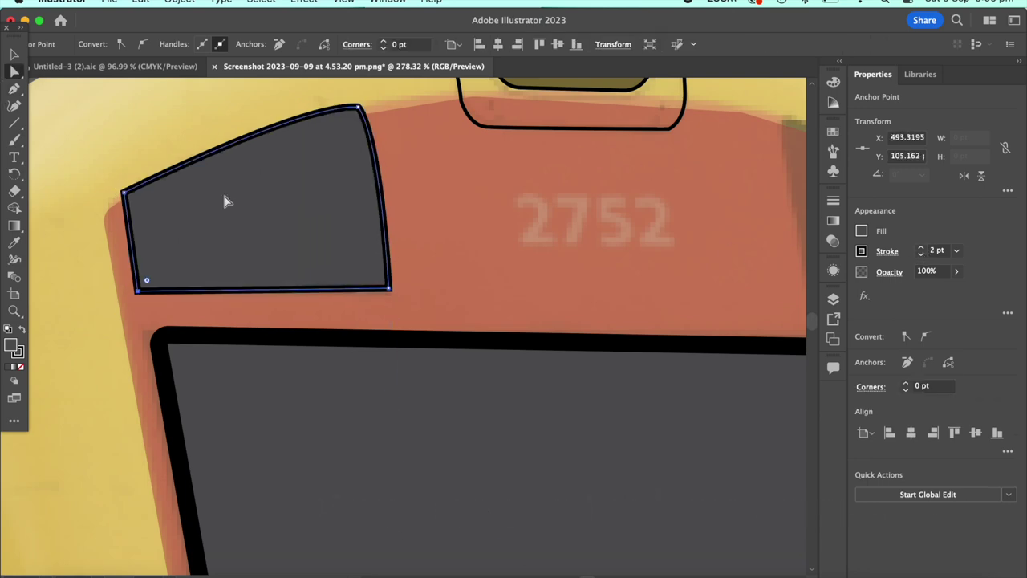
{"action": "left_click_drag", "start_coordinate": [134, 197], "coordinate": [140, 203]}
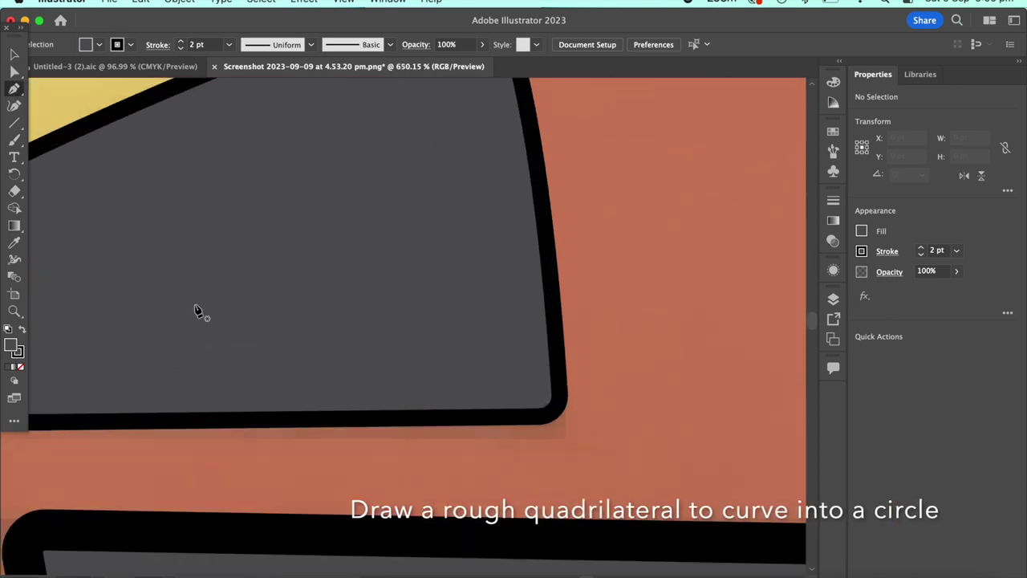
Draw a small lamp shape in the left housing and fill it light grey.
{"action": "left_click", "coordinate": [210, 257]}
{"action": "left_click", "coordinate": [170, 294]}
{"action": "left_click", "coordinate": [209, 321]}
{"action": "left_click", "coordinate": [239, 284]}
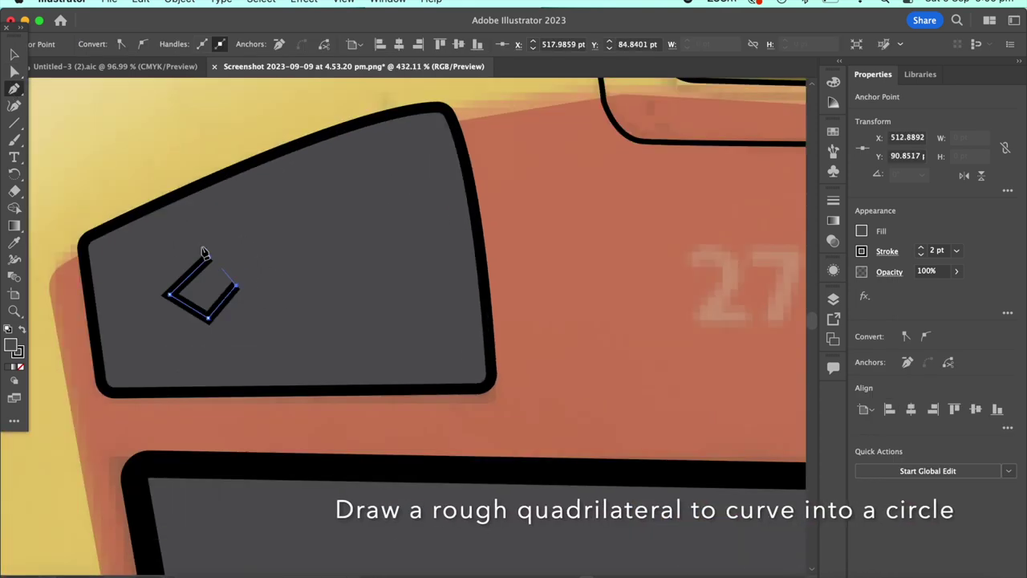
{"action": "left_click", "coordinate": [209, 256]}
{"action": "key", "text": "a"}
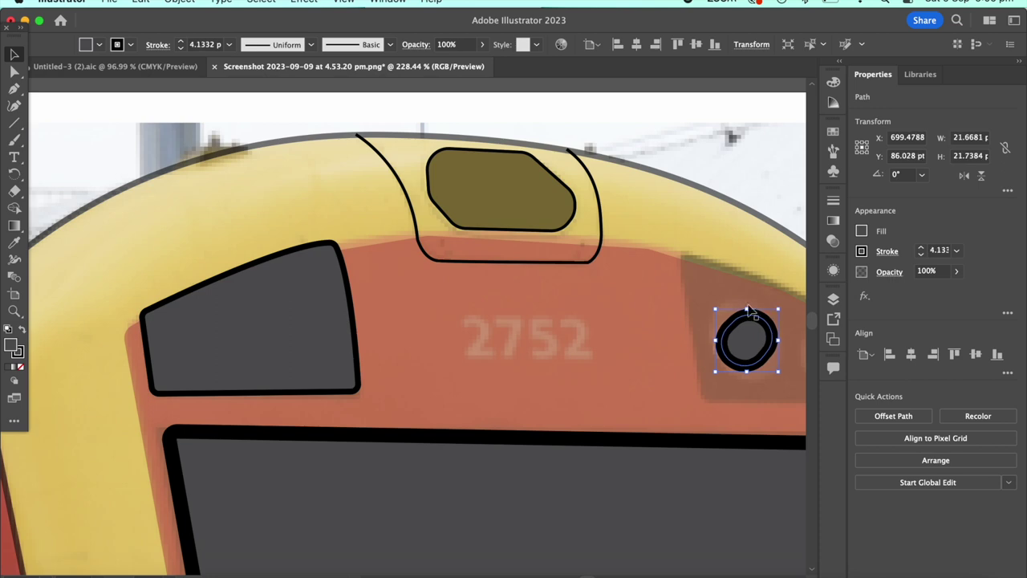
{"action": "left_click", "coordinate": [861, 231]}
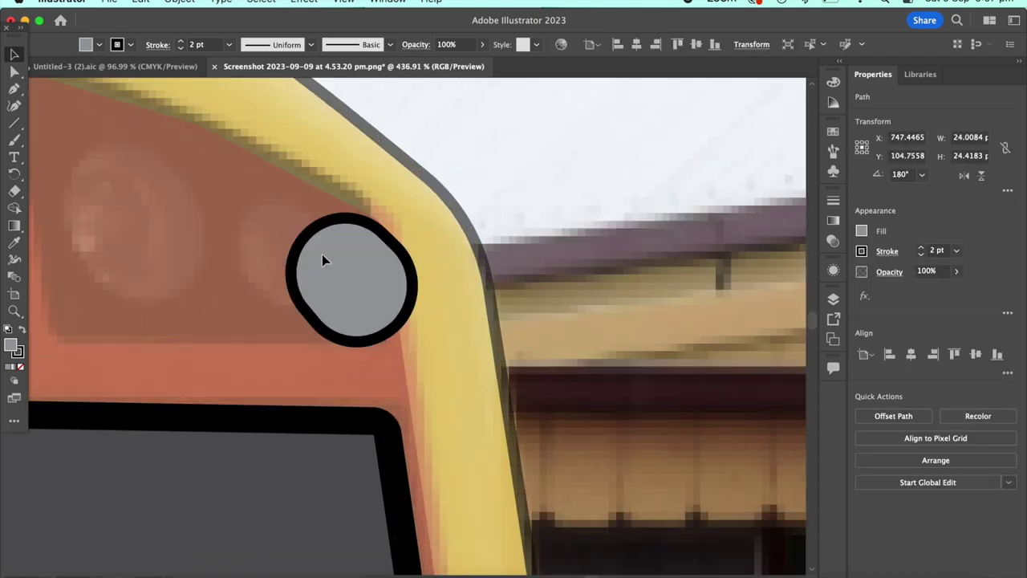
Move a grey lamp circle over to the right headlight area.
{"action": "mouse_move", "coordinate": [321, 254]}
{"action": "left_mouse_down"}
{"action": "mouse_move", "coordinate": [238, 205]}
{"action": "mouse_move", "coordinate": [251, 217]}
{"action": "left_mouse_up"}
{"action": "scroll", "coordinate": [224, 207], "scroll_direction": "down", "scroll_amount": 3}
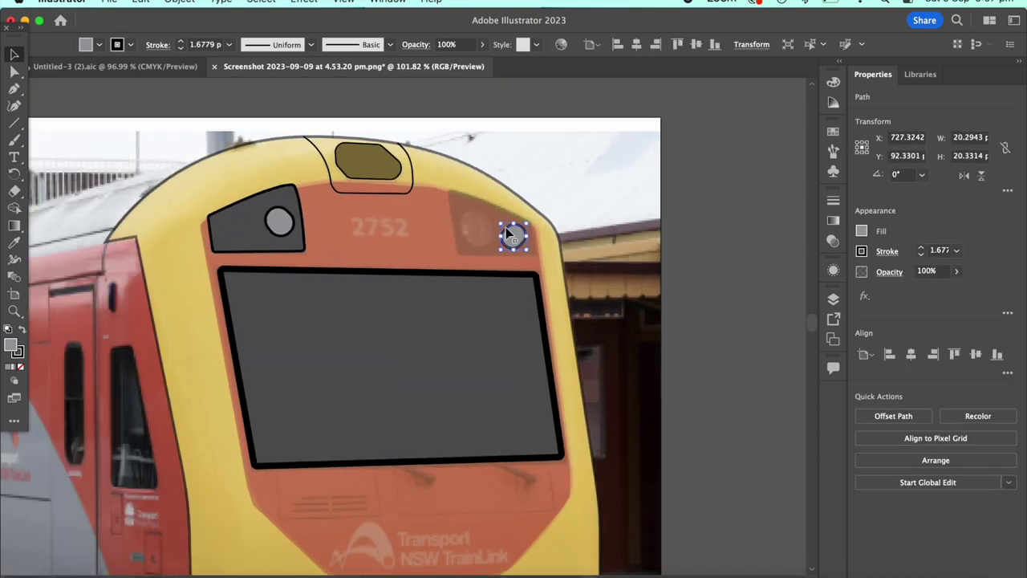
{"action": "left_click", "coordinate": [759, 321]}
{"action": "scroll", "coordinate": [558, 263], "scroll_direction": "down", "scroll_amount": 5}
{"action": "scroll", "coordinate": [333, 276], "scroll_direction": "up", "scroll_amount": 5}
Mirror a copy of the left headlight housing and lamps onto the right side.
{"action": "left_click", "coordinate": [333, 275]}
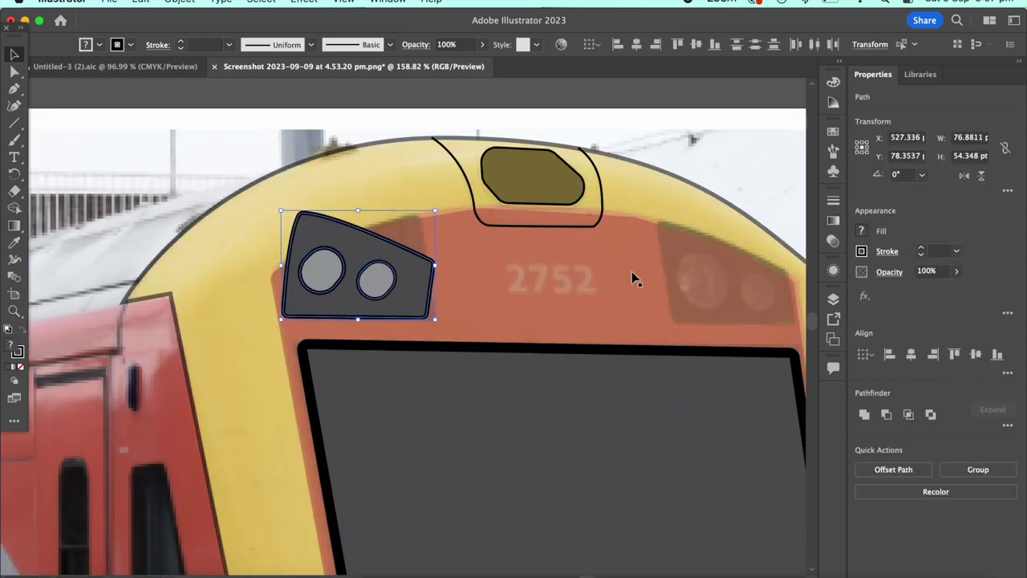
{"action": "left_click", "coordinate": [963, 176]}
{"action": "left_click_drag", "start_coordinate": [401, 337], "coordinate": [768, 268]}
{"action": "scroll", "coordinate": [414, 298], "scroll_direction": "up", "scroll_amount": 5}
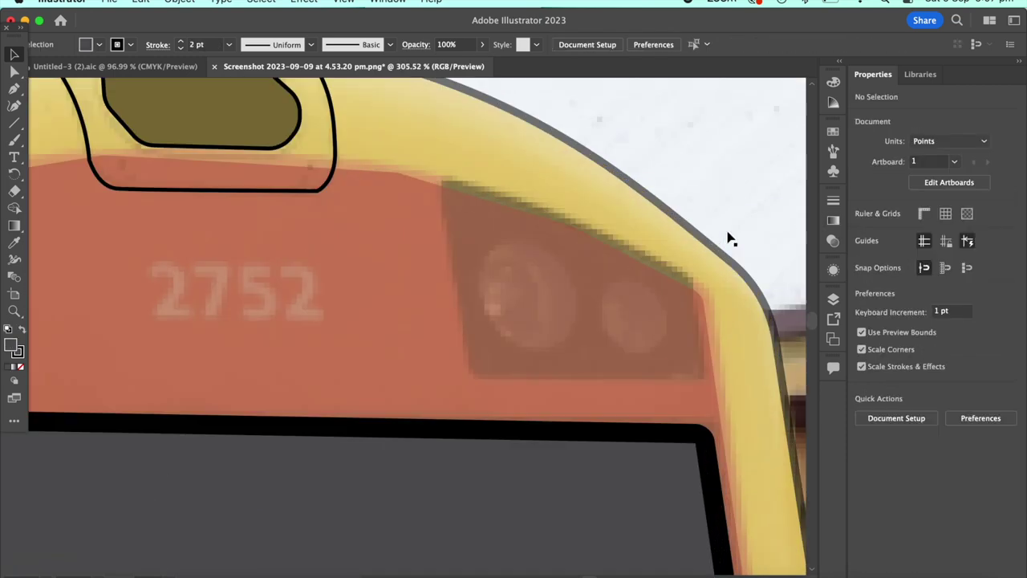
Trace the right headlight housing with a curved top edge and select its lamp.
{"action": "key", "text": "p"}
{"action": "left_click", "coordinate": [472, 376]}
{"action": "left_click", "coordinate": [440, 180]}
{"action": "mouse_move", "coordinate": [697, 282]}
{"action": "left_mouse_down"}
{"action": "mouse_move", "coordinate": [754, 329]}
{"action": "mouse_move", "coordinate": [748, 337]}
{"action": "left_mouse_up"}
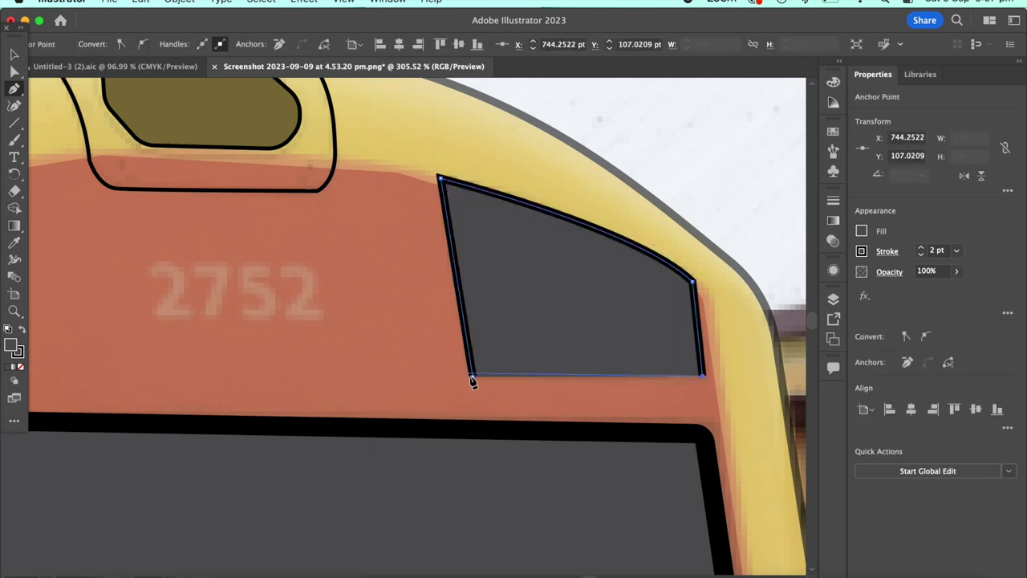
{"action": "scroll", "coordinate": [497, 296], "scroll_direction": "down", "scroll_amount": 5, "text": "alt"}
{"action": "scroll", "coordinate": [323, 333], "scroll_direction": "up", "scroll_amount": 3, "text": "alt"}
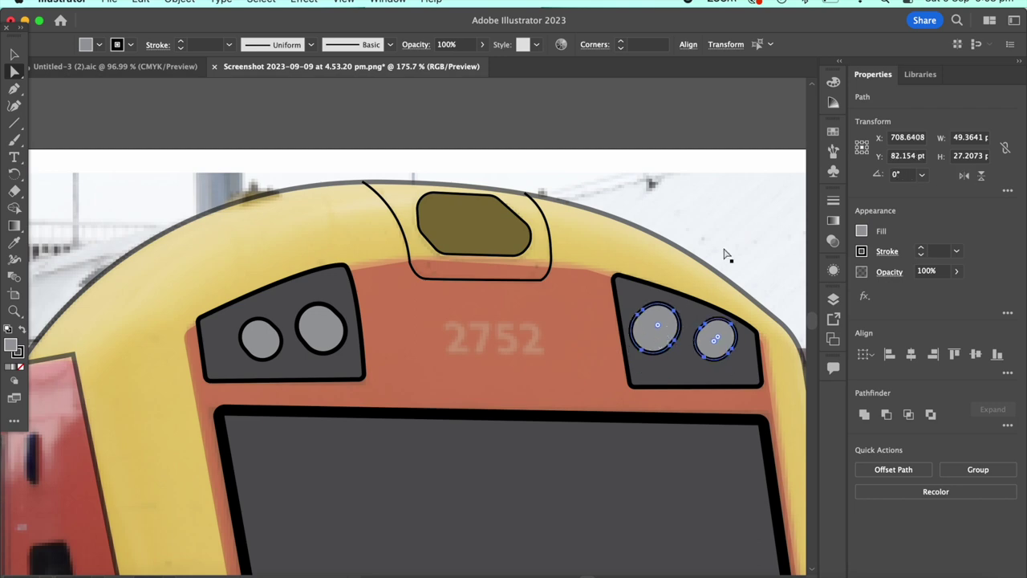
{"action": "left_click", "coordinate": [716, 338]}
{"action": "scroll", "coordinate": [724, 335], "scroll_direction": "down", "scroll_amount": 5, "text": "alt"}
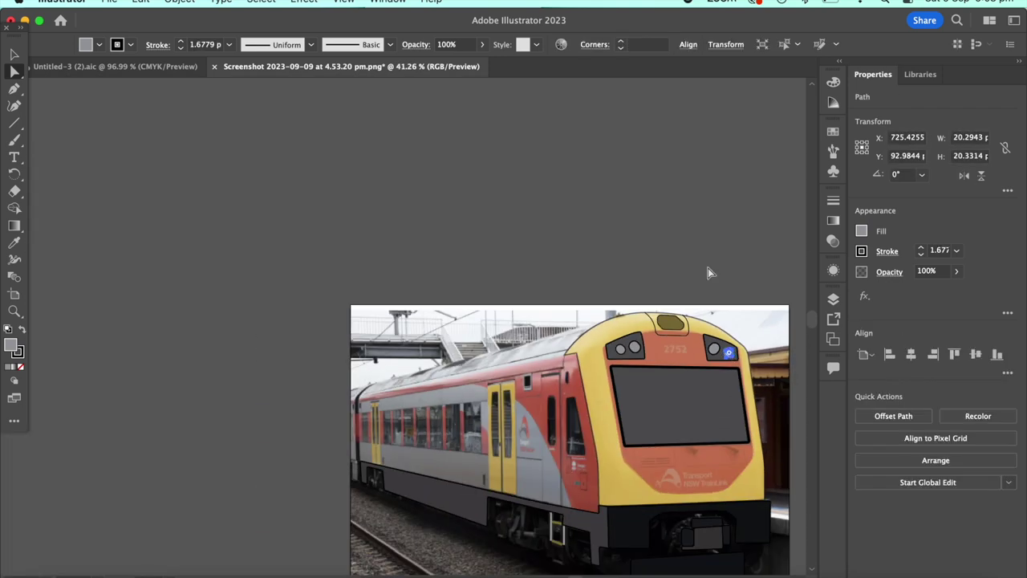
Add the 2023 number over the 2752 in PT Sans Bold with a white fill.
{"action": "scroll", "coordinate": [665, 355], "scroll_direction": "up", "scroll_amount": 1, "text": "alt"}
{"action": "scroll", "coordinate": [610, 321], "scroll_direction": "down", "scroll_amount": 1, "text": "alt"}
{"action": "scroll", "coordinate": [609, 320], "scroll_direction": "up", "scroll_amount": 2, "text": "alt"}
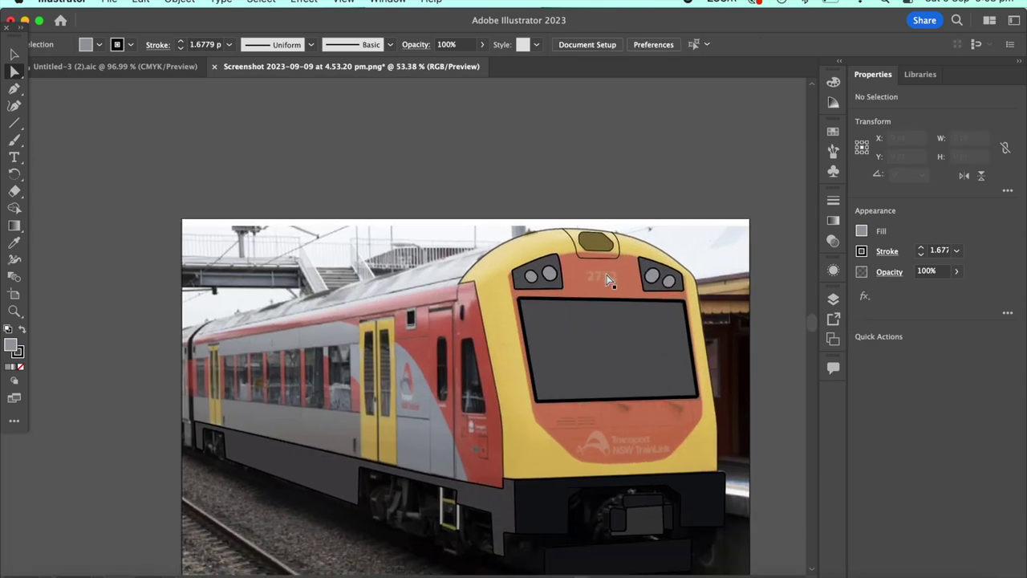
{"action": "scroll", "coordinate": [610, 321], "scroll_direction": "up", "scroll_amount": 5, "text": "alt"}
{"action": "key", "text": "t"}
{"action": "left_click", "coordinate": [576, 313]}
{"action": "type", "text": "2023"}
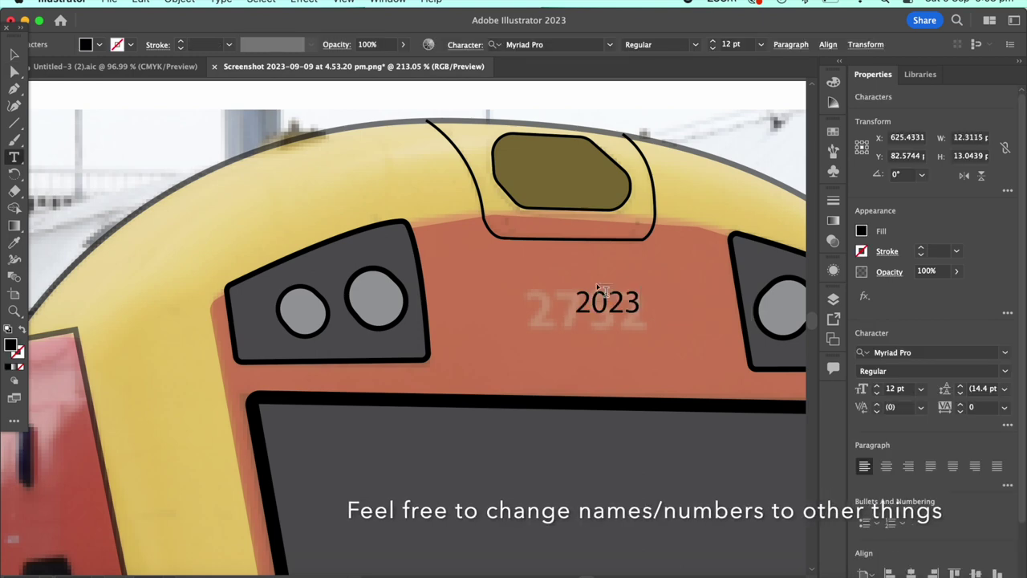
{"action": "left_click", "coordinate": [1004, 351]}
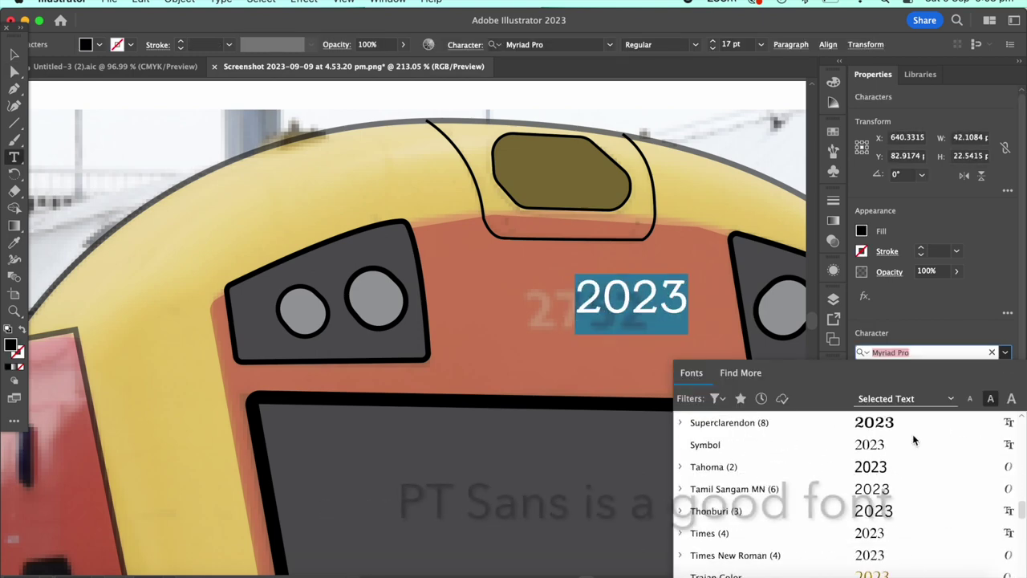
{"action": "scroll", "coordinate": [802, 482], "scroll_direction": "up", "scroll_amount": 5}
{"action": "left_click", "coordinate": [714, 574]}
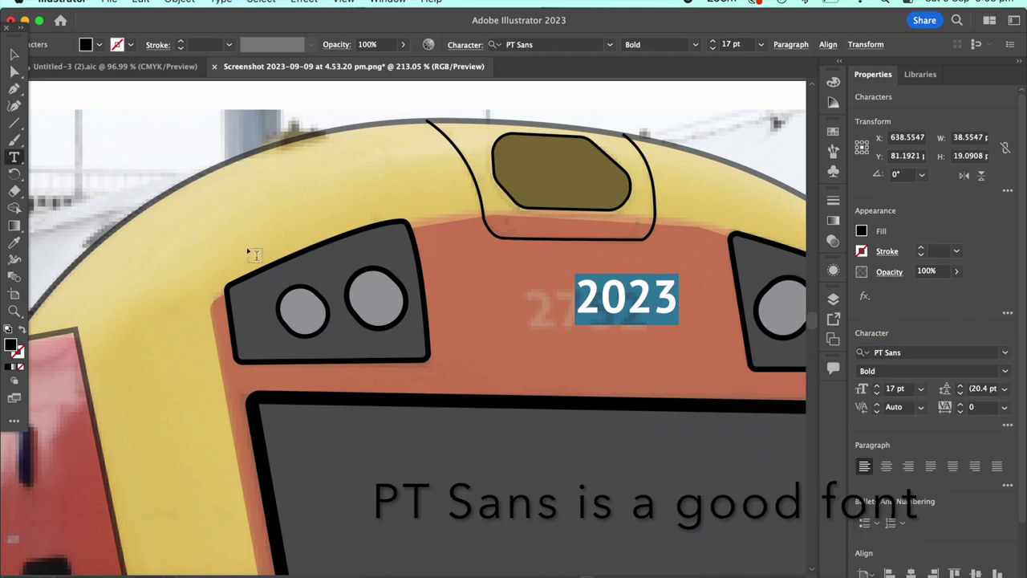
{"action": "left_click", "coordinate": [861, 230]}
{"action": "left_click", "coordinate": [708, 351]}
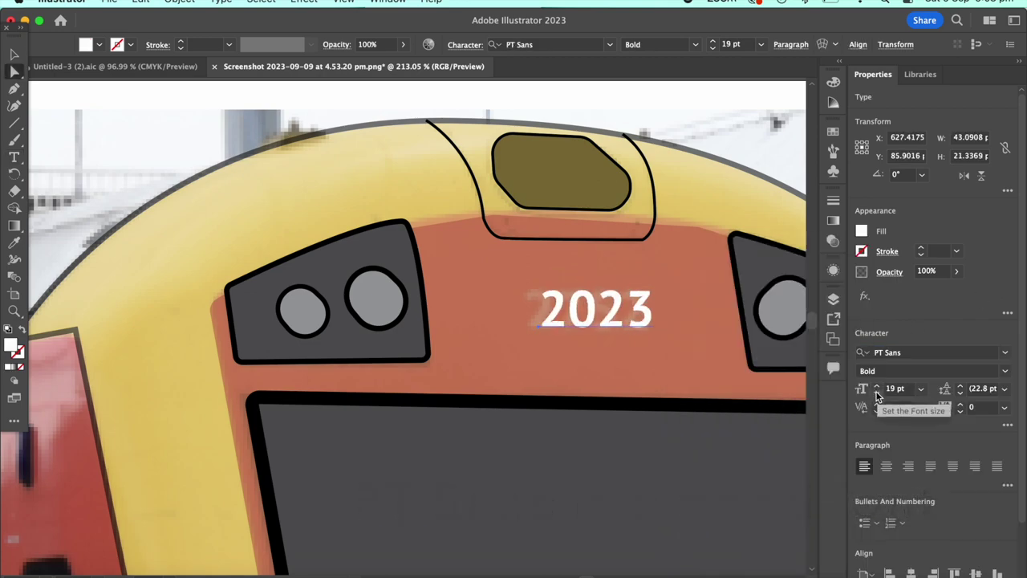
Set the yellow front shape back to 100% opacity.
{"action": "scroll", "coordinate": [596, 311], "scroll_direction": "down", "scroll_amount": 10}
{"action": "scroll", "coordinate": [600, 257], "scroll_direction": "up", "scroll_amount": 5}
{"action": "scroll", "coordinate": [618, 426], "scroll_direction": "down", "scroll_amount": 5}
{"action": "scroll", "coordinate": [542, 311], "scroll_direction": "up", "scroll_amount": 4}
{"action": "left_click", "coordinate": [542, 311]}
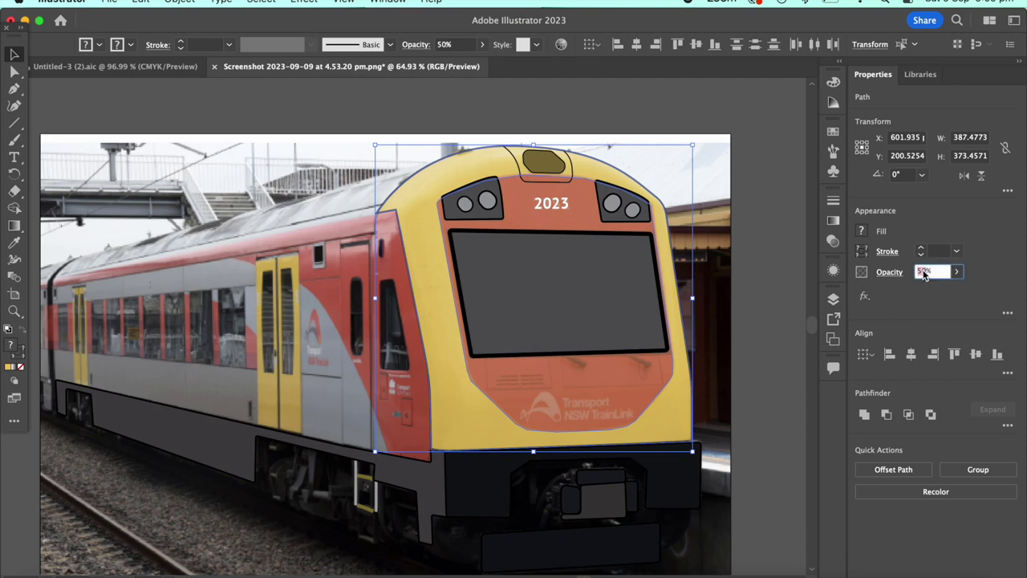
{"action": "type", "text": "100"}
{"action": "key", "text": "Return"}
{"action": "left_click", "coordinate": [764, 249]}
Pick up the yellow front's style for new shapes.
{"action": "scroll", "coordinate": [618, 400], "scroll_direction": "down", "scroll_amount": 2}
{"action": "scroll", "coordinate": [618, 399], "scroll_direction": "down", "scroll_amount": 1}
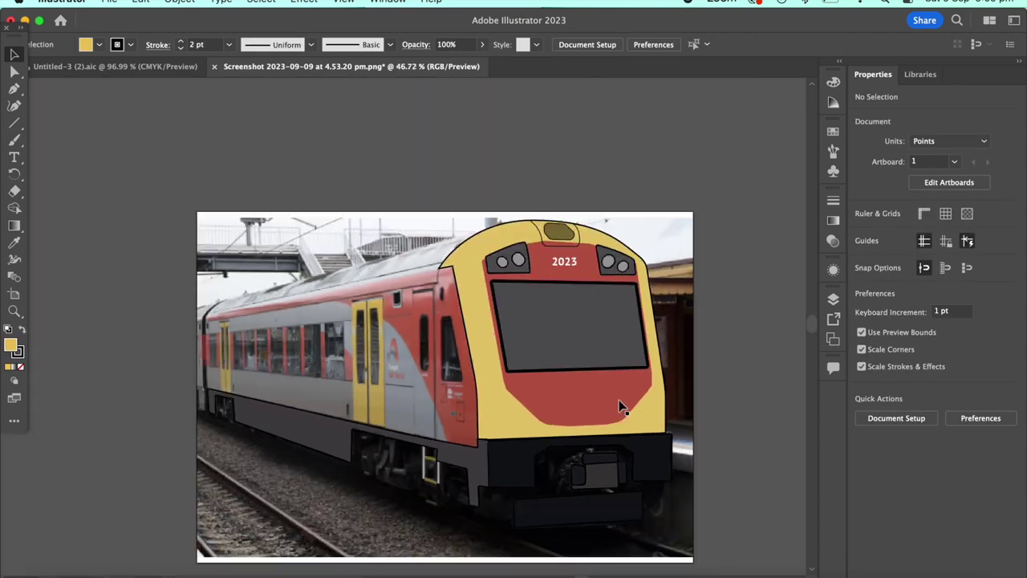
{"action": "left_click", "coordinate": [462, 425]}
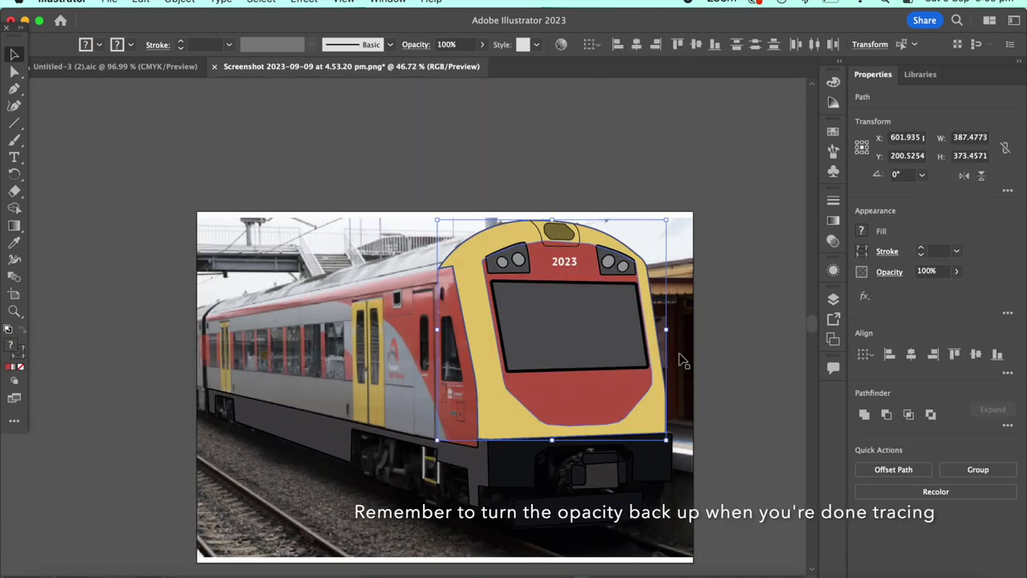
{"action": "scroll", "coordinate": [497, 303], "scroll_direction": "up", "scroll_amount": 5}
{"action": "scroll", "coordinate": [496, 303], "scroll_direction": "up", "scroll_amount": 3}
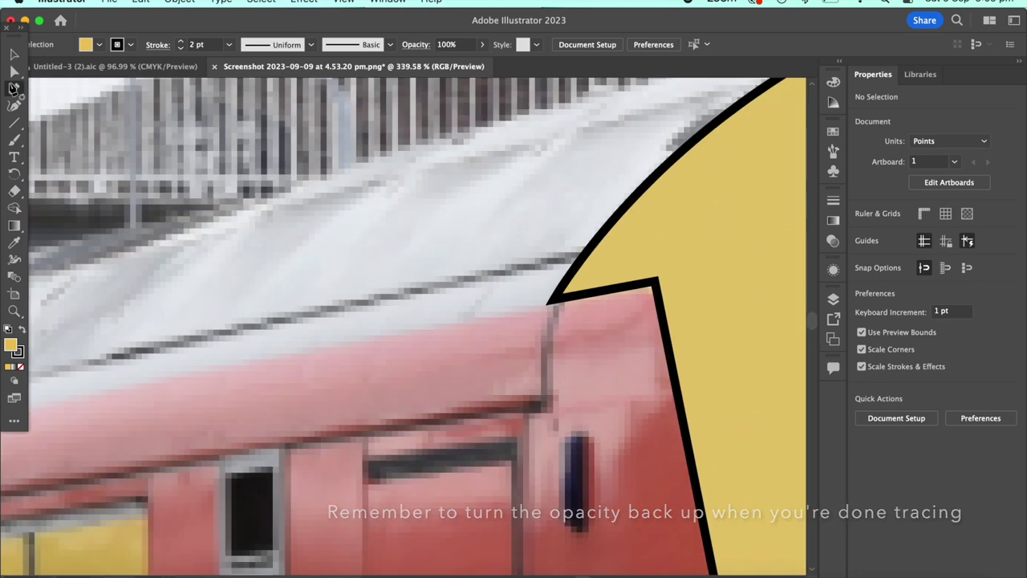
Trace the carriage roof outline with a curved corner at its far end.
{"action": "key", "text": "p"}
{"action": "scroll", "coordinate": [236, 482], "scroll_direction": "up", "scroll_amount": 5}
{"action": "left_click", "coordinate": [230, 481]}
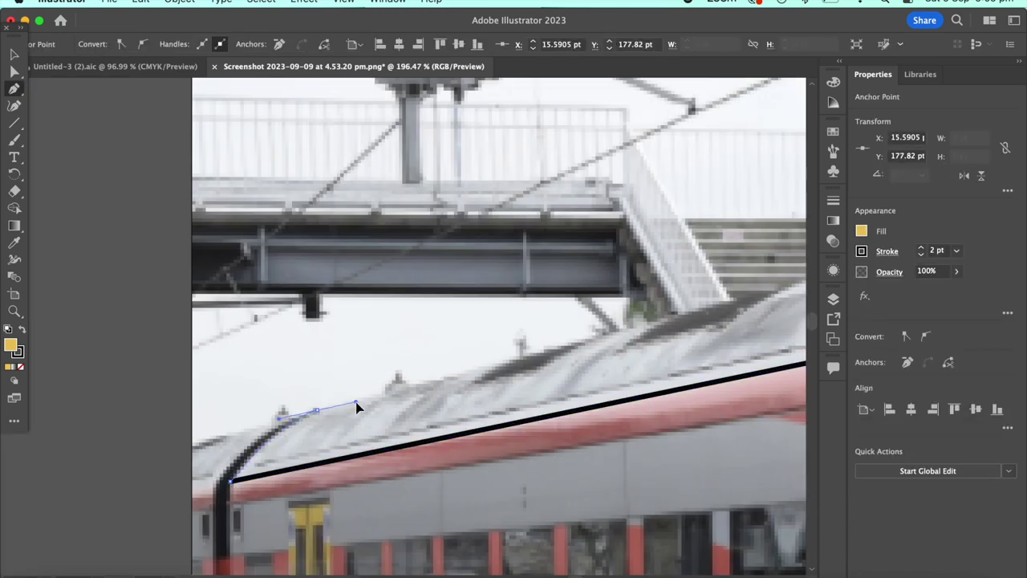
{"action": "scroll", "coordinate": [357, 407], "scroll_direction": "down", "scroll_amount": 5}
{"action": "scroll", "coordinate": [800, 305], "scroll_direction": "up", "scroll_amount": 3}
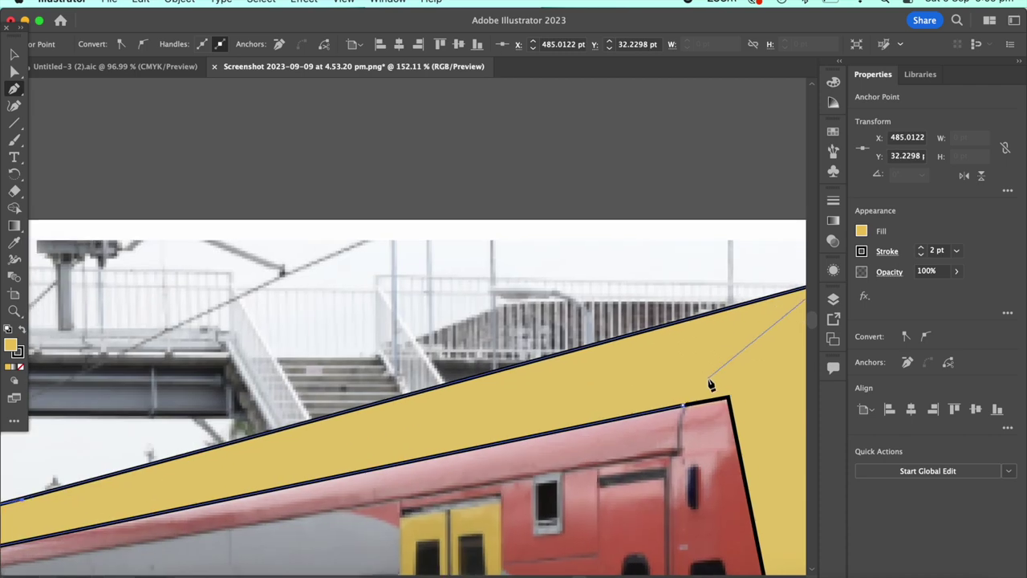
{"action": "left_click", "coordinate": [569, 436]}
{"action": "left_click_drag", "start_coordinate": [520, 518], "coordinate": [509, 521]}
{"action": "key", "text": "a"}
{"action": "scroll", "coordinate": [392, 252], "scroll_direction": "down", "scroll_amount": 3}
Fill the roof shape with the photo's light grey sampled by the Eyedropper.
{"action": "key", "text": "i"}
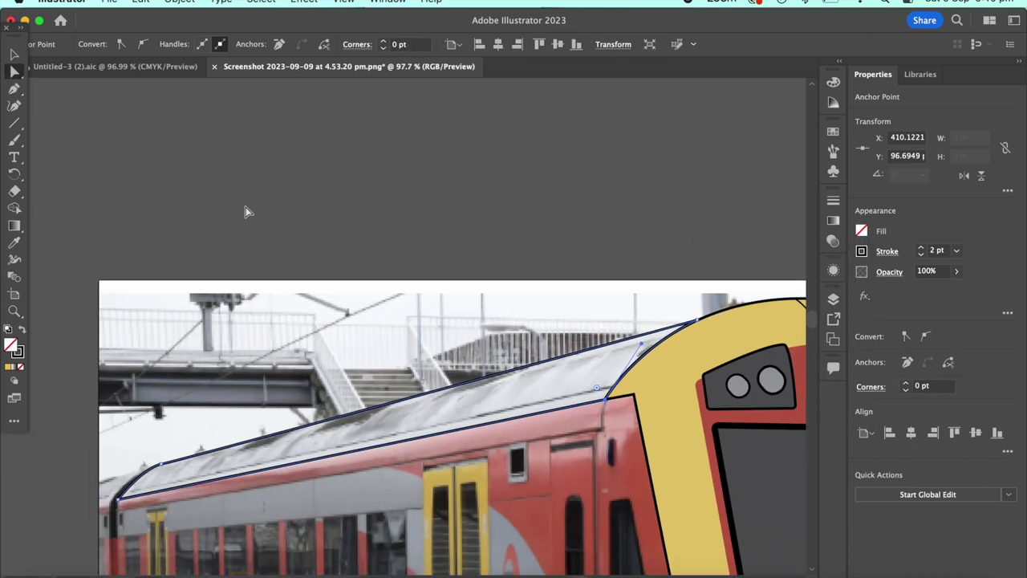
{"action": "left_click", "coordinate": [473, 399]}
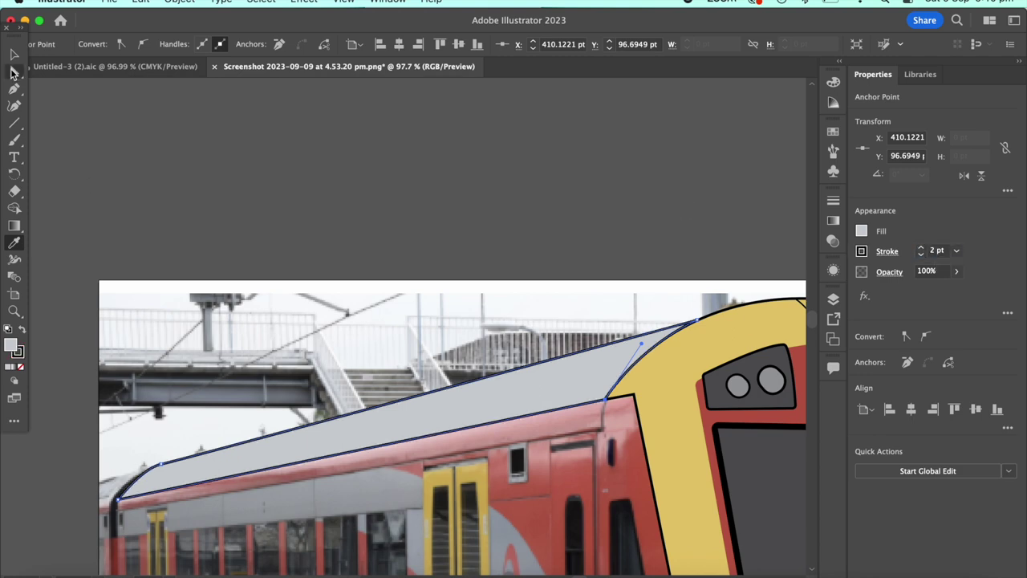
{"action": "left_click", "coordinate": [13, 72]}
{"action": "left_click", "coordinate": [665, 343]}
{"action": "scroll", "coordinate": [150, 491], "scroll_direction": "down", "scroll_amount": 3}
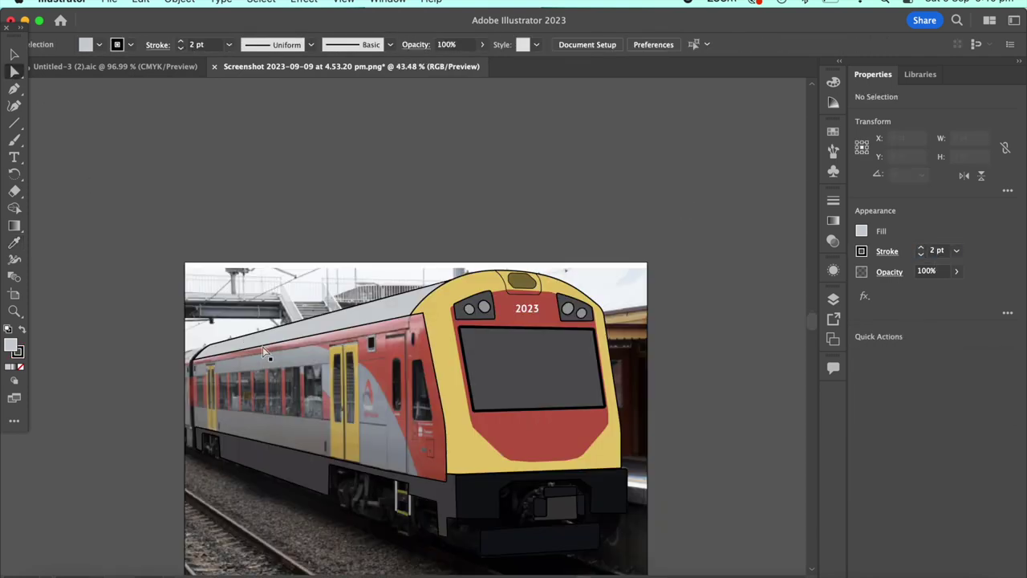
Start the side outline at the lower edge, curving up the grey swoosh to the roof.
{"action": "scroll", "coordinate": [306, 421], "scroll_direction": "up", "scroll_amount": 2}
{"action": "scroll", "coordinate": [307, 421], "scroll_direction": "up", "scroll_amount": 3}
{"action": "scroll", "coordinate": [392, 531], "scroll_direction": "up", "scroll_amount": 3}
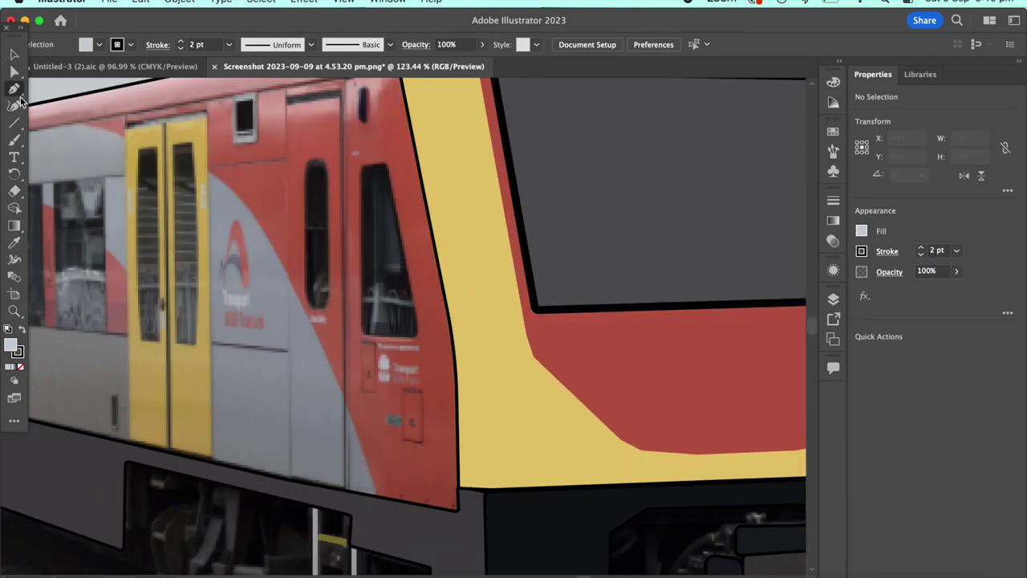
{"action": "left_click", "coordinate": [377, 501]}
{"action": "scroll", "coordinate": [250, 276], "scroll_direction": "up", "scroll_amount": 4}
{"action": "scroll", "coordinate": [250, 277], "scroll_direction": "left", "scroll_amount": 4}
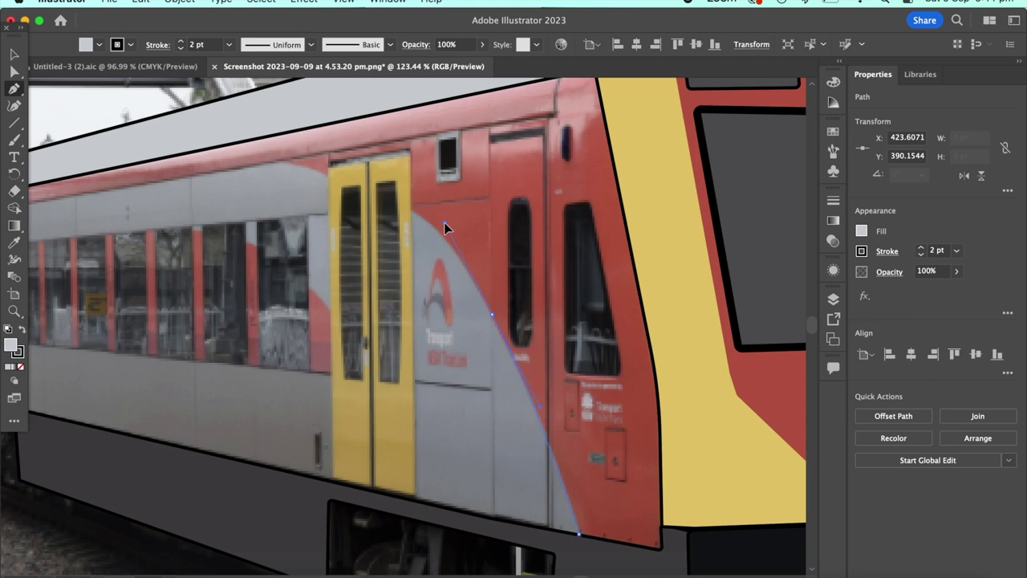
{"action": "left_click_drag", "start_coordinate": [444, 222], "coordinate": [417, 220]}
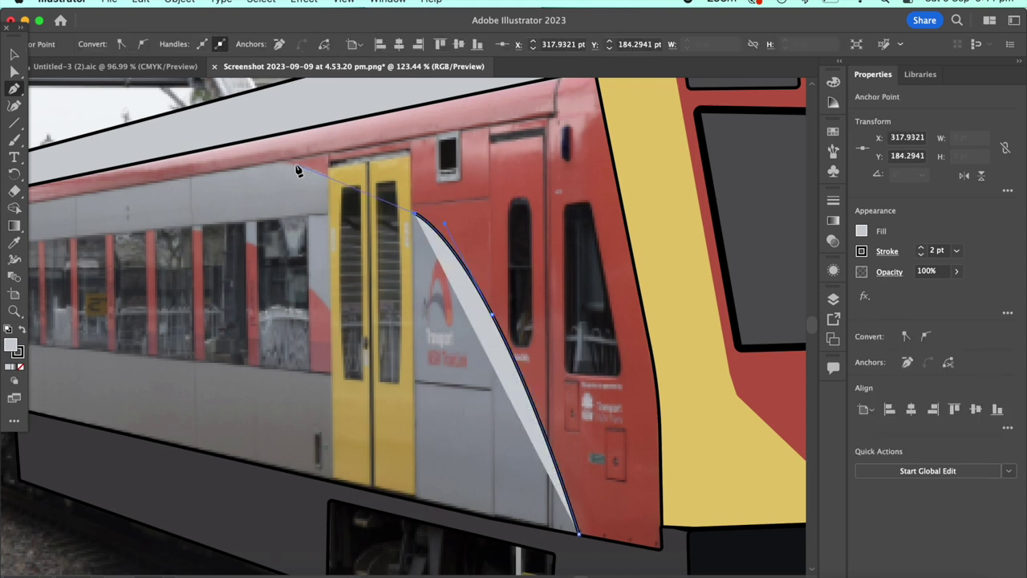
{"action": "left_click", "coordinate": [272, 163]}
{"action": "scroll", "coordinate": [213, 194], "scroll_direction": "left", "scroll_amount": 5}
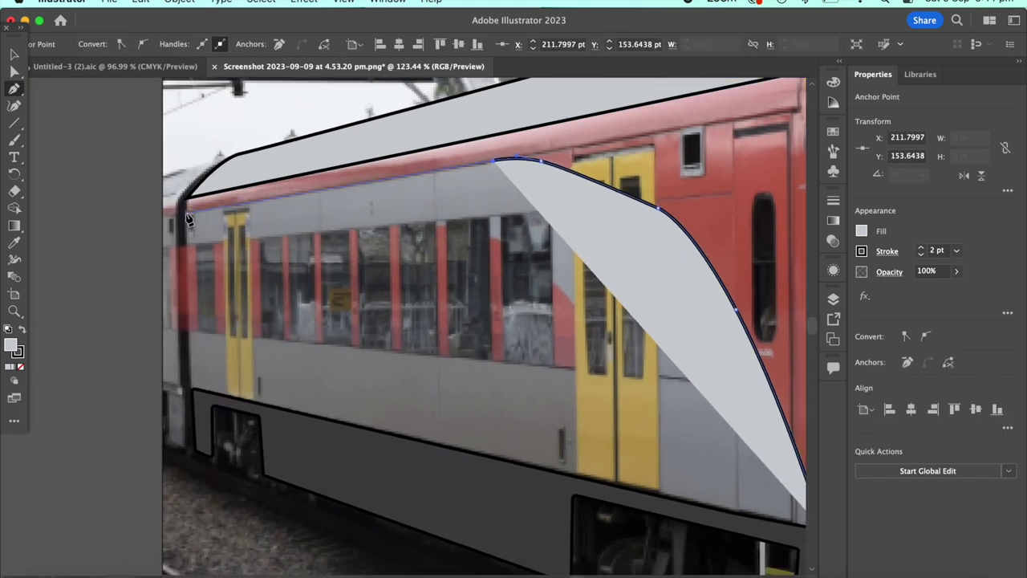
Complete the side outline across the top corners and close it near the front.
{"action": "left_click", "coordinate": [187, 220]}
{"action": "scroll", "coordinate": [187, 220], "scroll_direction": "down", "scroll_amount": 3}
{"action": "scroll", "coordinate": [190, 241], "scroll_direction": "up", "scroll_amount": 8}
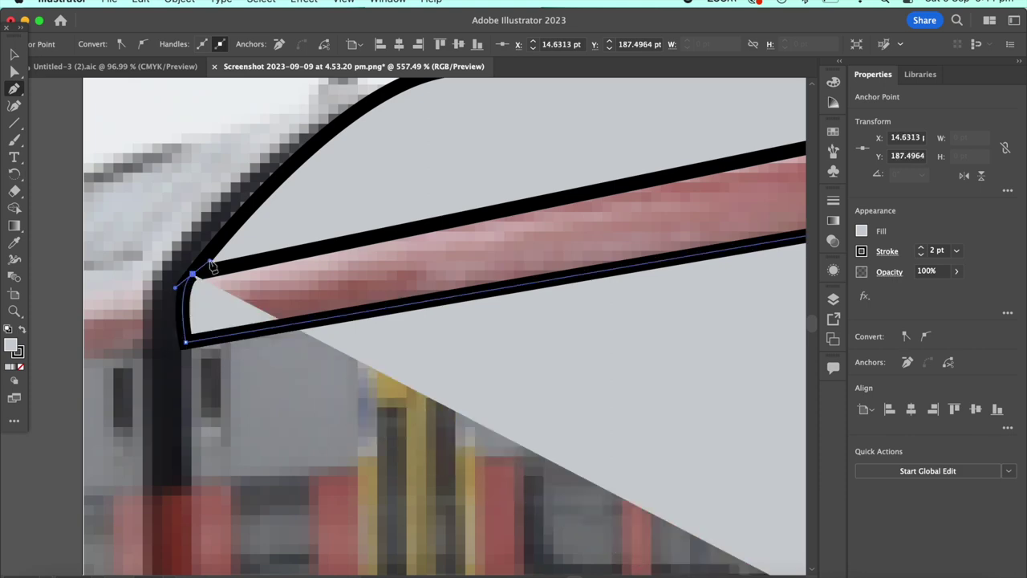
{"action": "scroll", "coordinate": [211, 267], "scroll_direction": "down", "scroll_amount": 3}
{"action": "scroll", "coordinate": [211, 267], "scroll_direction": "down", "scroll_amount": 2}
{"action": "left_click", "coordinate": [647, 199]}
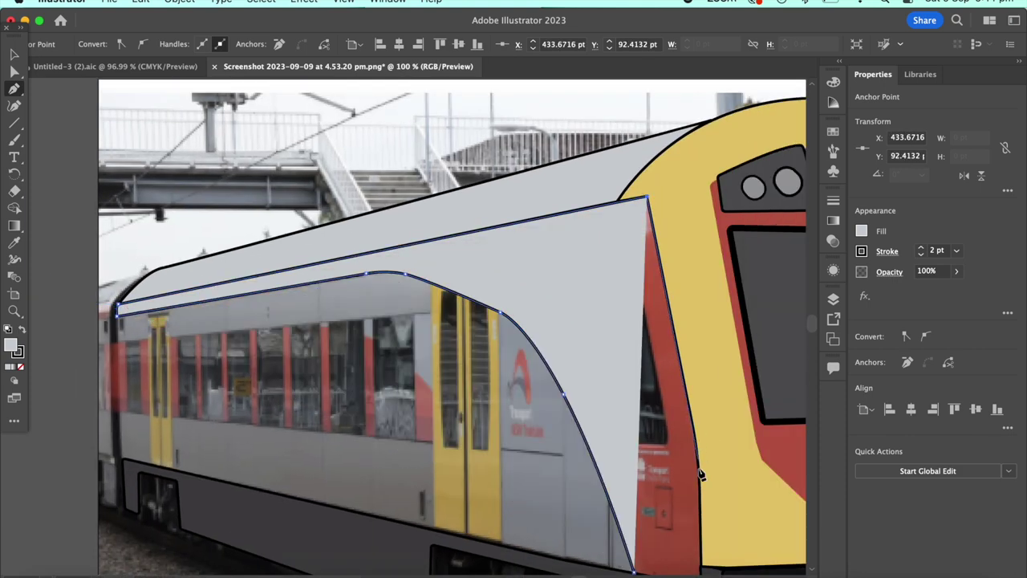
{"action": "scroll", "coordinate": [706, 537], "scroll_direction": "up", "scroll_amount": 3}
{"action": "left_click", "coordinate": [695, 495]}
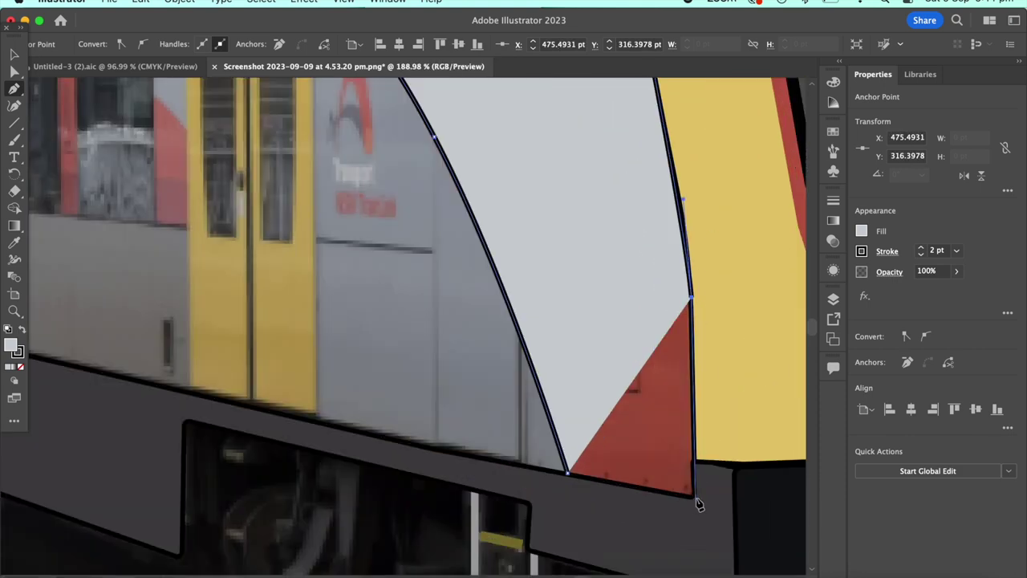
{"action": "scroll", "coordinate": [698, 503], "scroll_direction": "up", "scroll_amount": 2}
{"action": "scroll", "coordinate": [682, 509], "scroll_direction": "down", "scroll_amount": 5}
{"action": "scroll", "coordinate": [481, 401], "scroll_direction": "up", "scroll_amount": 3}
{"action": "key", "text": "i"}
{"action": "scroll", "coordinate": [241, 241], "scroll_direction": "down", "scroll_amount": 4}
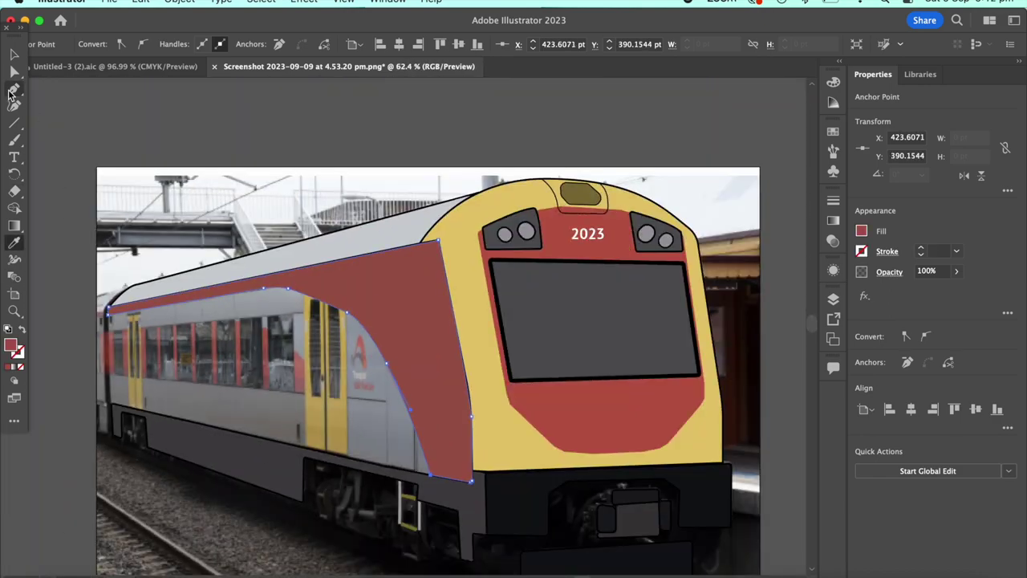
Set the red side panel to 50% opacity for tracing.
{"action": "key", "text": "a"}
{"action": "scroll", "coordinate": [461, 477], "scroll_direction": "up", "scroll_amount": 3}
{"action": "scroll", "coordinate": [462, 477], "scroll_direction": "down", "scroll_amount": 4}
{"action": "scroll", "coordinate": [543, 449], "scroll_direction": "up", "scroll_amount": 3}
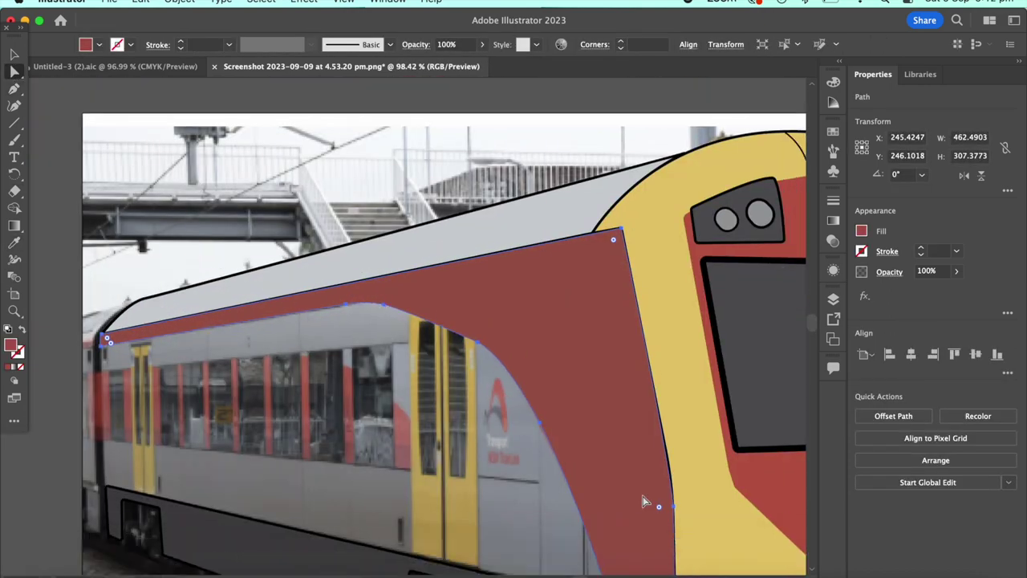
{"action": "scroll", "coordinate": [493, 150], "scroll_direction": "up", "scroll_amount": 1}
{"action": "right_click", "coordinate": [493, 149]}
{"action": "key", "text": "Escape"}
{"action": "key", "text": "5"}
{"action": "scroll", "coordinate": [566, 220], "scroll_direction": "down", "scroll_amount": 2}
{"action": "scroll", "coordinate": [630, 427], "scroll_direction": "up", "scroll_amount": 3}
{"action": "scroll", "coordinate": [629, 427], "scroll_direction": "down", "scroll_amount": 2}
{"action": "scroll", "coordinate": [561, 385], "scroll_direction": "up", "scroll_amount": 3}
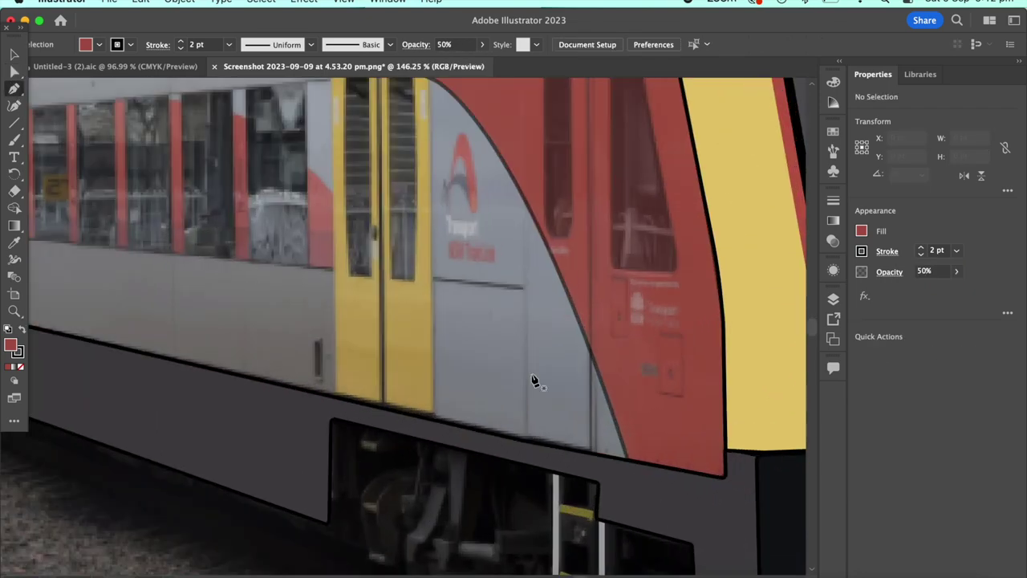
Trace the lower side panel's top edge along the roof line to the swoosh bend.
{"action": "key", "text": "p"}
{"action": "left_click", "coordinate": [232, 358]}
{"action": "scroll", "coordinate": [232, 358], "scroll_direction": "up", "scroll_amount": 1}
{"action": "scroll", "coordinate": [232, 357], "scroll_direction": "up", "scroll_amount": 3}
{"action": "scroll", "coordinate": [213, 259], "scroll_direction": "down", "scroll_amount": 3}
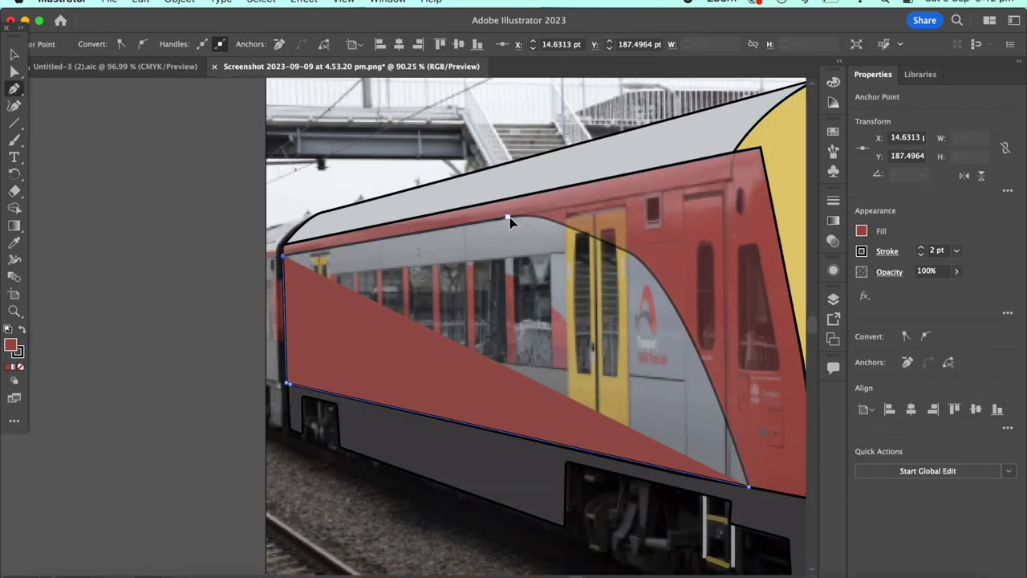
{"action": "scroll", "coordinate": [509, 220], "scroll_direction": "up", "scroll_amount": 4}
{"action": "left_click_drag", "start_coordinate": [483, 233], "coordinate": [526, 247]}
{"action": "scroll", "coordinate": [546, 232], "scroll_direction": "down", "scroll_amount": 2}
{"action": "left_click", "coordinate": [700, 255]}
{"action": "scroll", "coordinate": [722, 265], "scroll_direction": "down", "scroll_amount": 3}
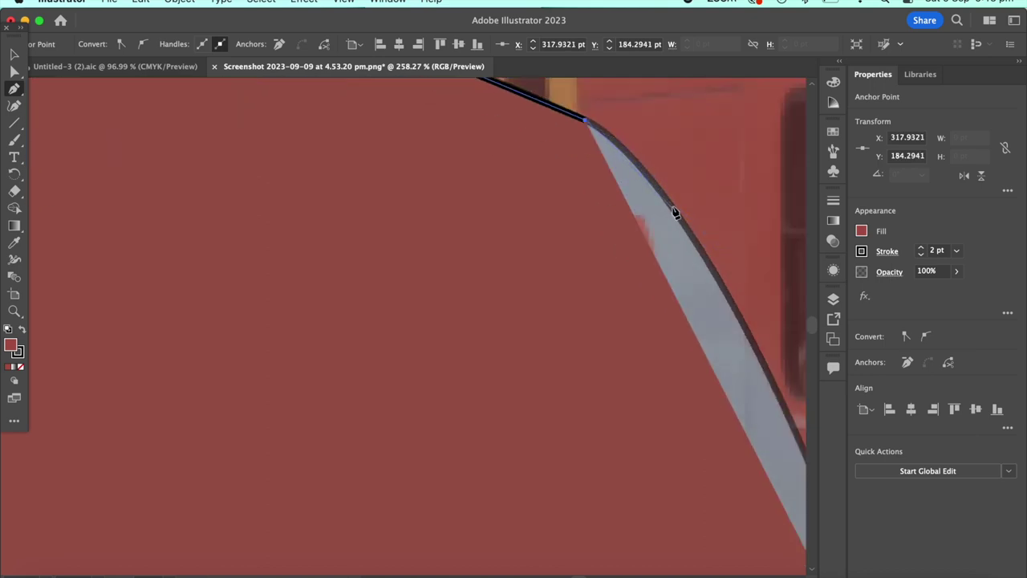
Close the lower side panel outline at the bottom-right corner.
{"action": "scroll", "coordinate": [711, 277], "scroll_direction": "down", "scroll_amount": 3}
{"action": "scroll", "coordinate": [794, 553], "scroll_direction": "down", "scroll_amount": 3}
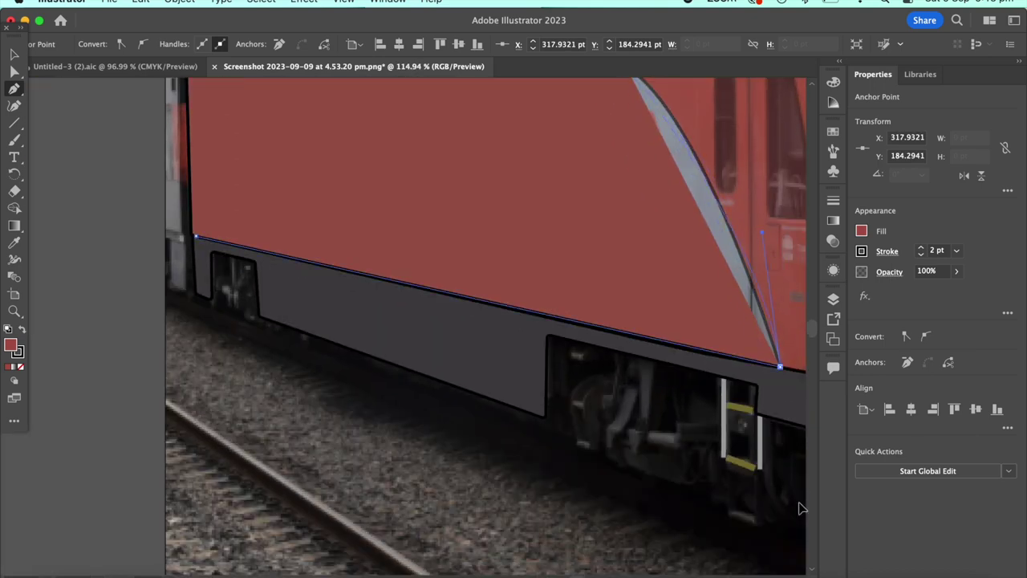
{"action": "scroll", "coordinate": [770, 529], "scroll_direction": "right", "scroll_amount": 2}
{"action": "scroll", "coordinate": [753, 518], "scroll_direction": "down", "scroll_amount": 3}
{"action": "scroll", "coordinate": [722, 417], "scroll_direction": "up", "scroll_amount": 5}
{"action": "left_click", "coordinate": [714, 445]}
{"action": "scroll", "coordinate": [718, 377], "scroll_direction": "up", "scroll_amount": 3}
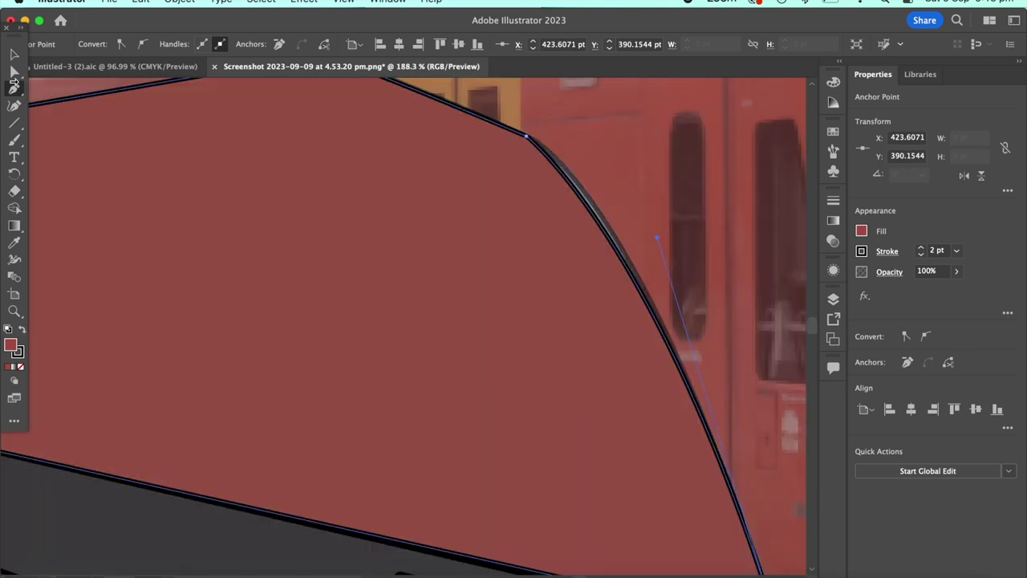
{"action": "left_click", "coordinate": [656, 214]}
{"action": "scroll", "coordinate": [656, 214], "scroll_direction": "down", "scroll_amount": 4}
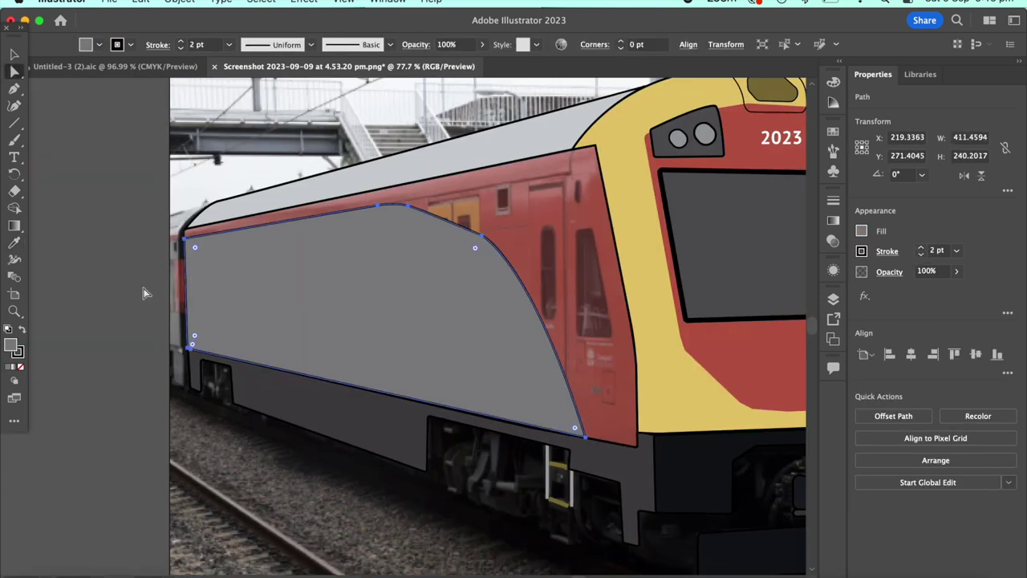
{"action": "scroll", "coordinate": [144, 293], "scroll_direction": "down", "scroll_amount": 4}
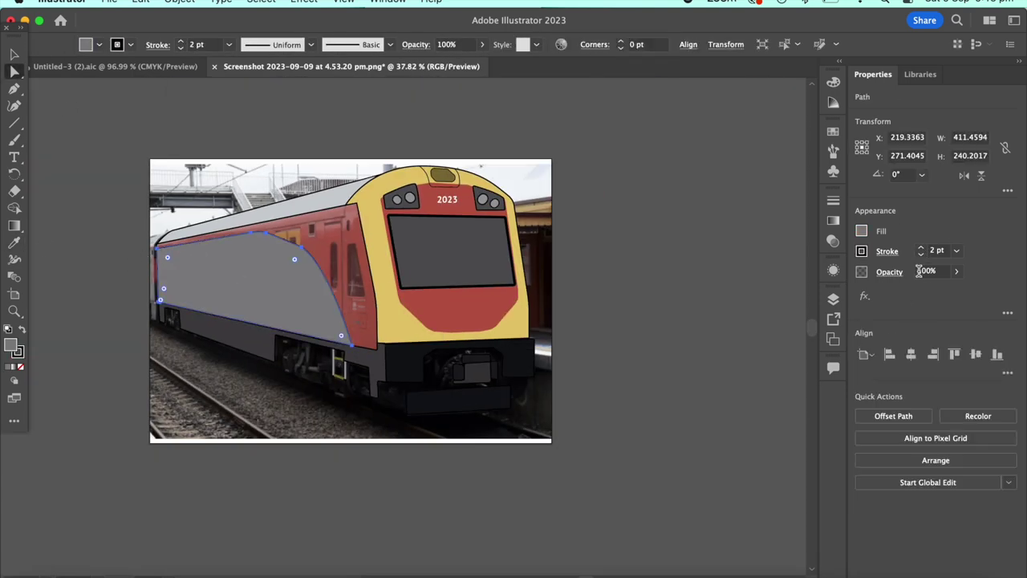
{"action": "scroll", "coordinate": [471, 365], "scroll_direction": "up", "scroll_amount": 5}
{"action": "key", "text": "p"}
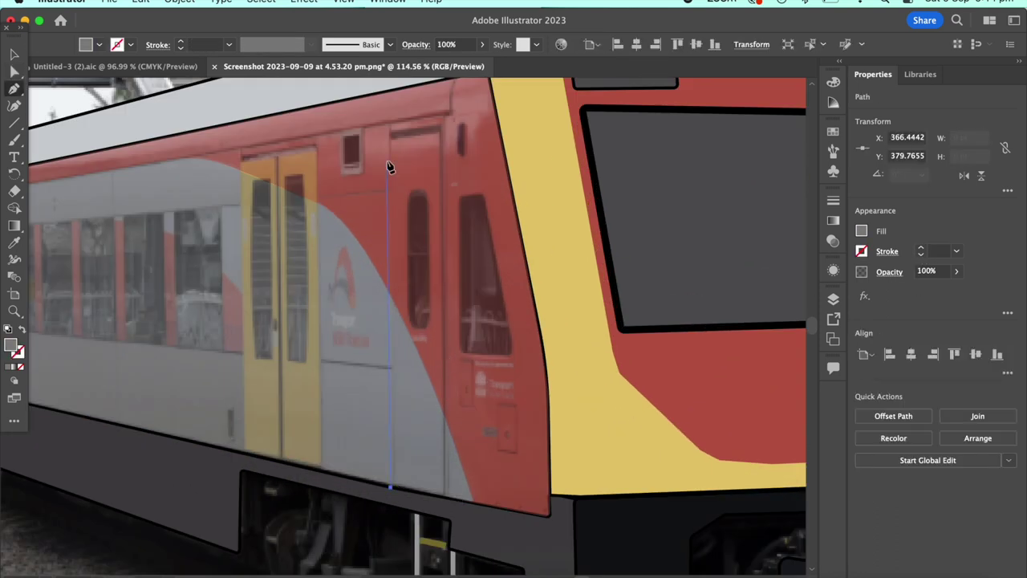
Trace a door window's top edge and round its top corners.
{"action": "left_click", "coordinate": [390, 133]}
{"action": "left_click", "coordinate": [439, 129]}
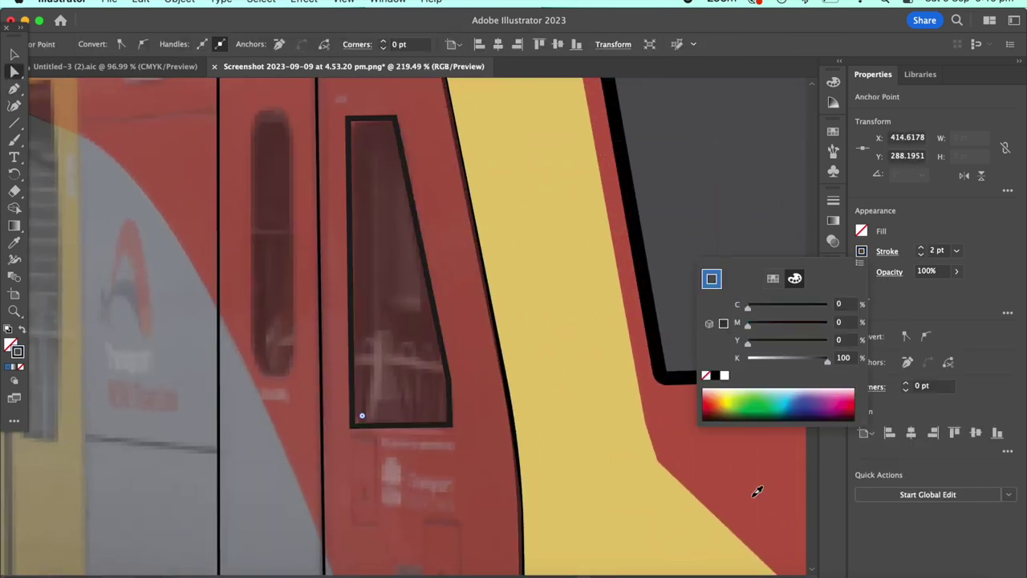
{"action": "left_click_drag", "start_coordinate": [395, 122], "coordinate": [385, 133]}
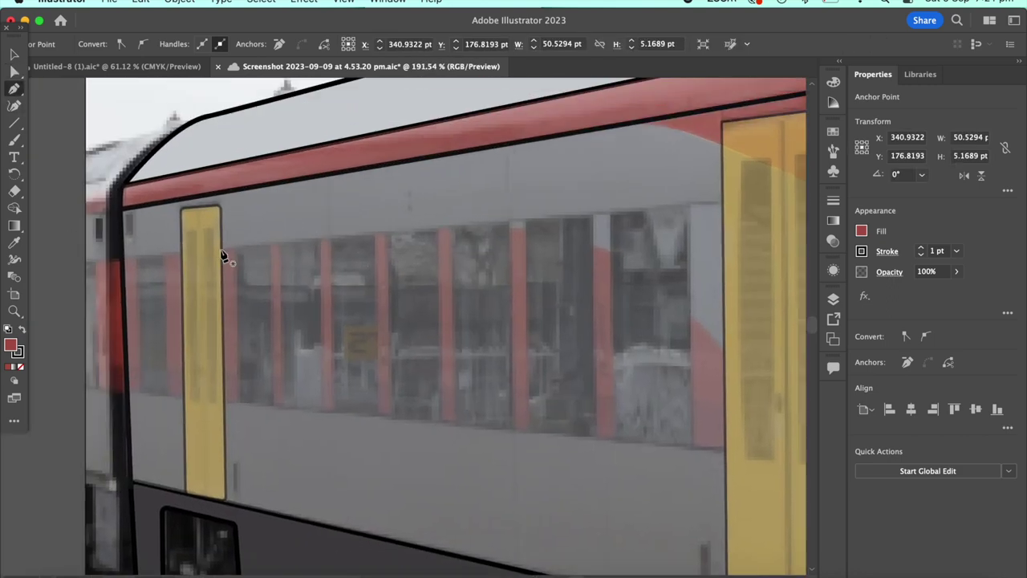
Draw a black line along the small door's edge.
{"action": "left_click", "coordinate": [223, 249]}
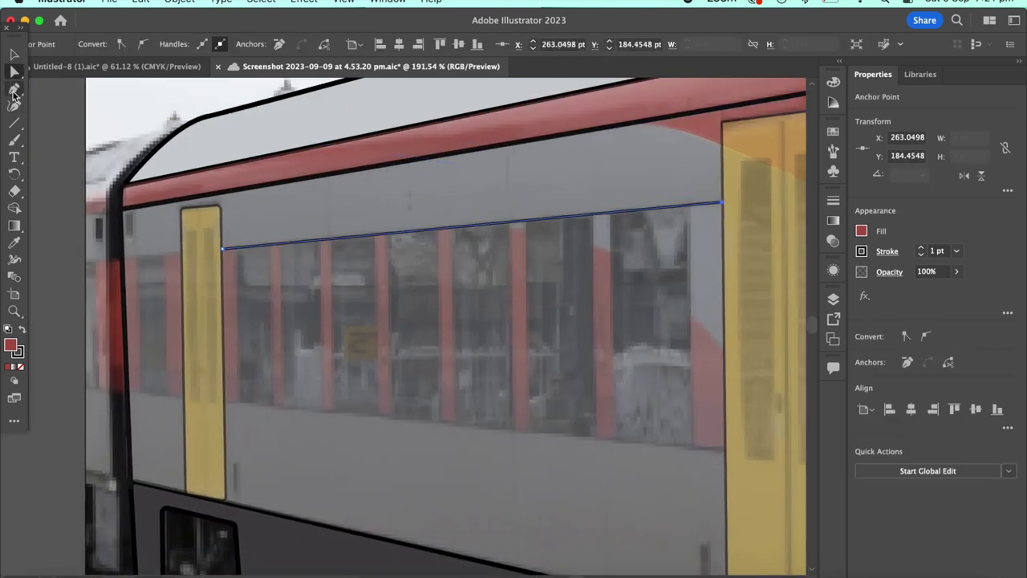
{"action": "left_click", "coordinate": [14, 87]}
{"action": "left_click", "coordinate": [224, 403]}
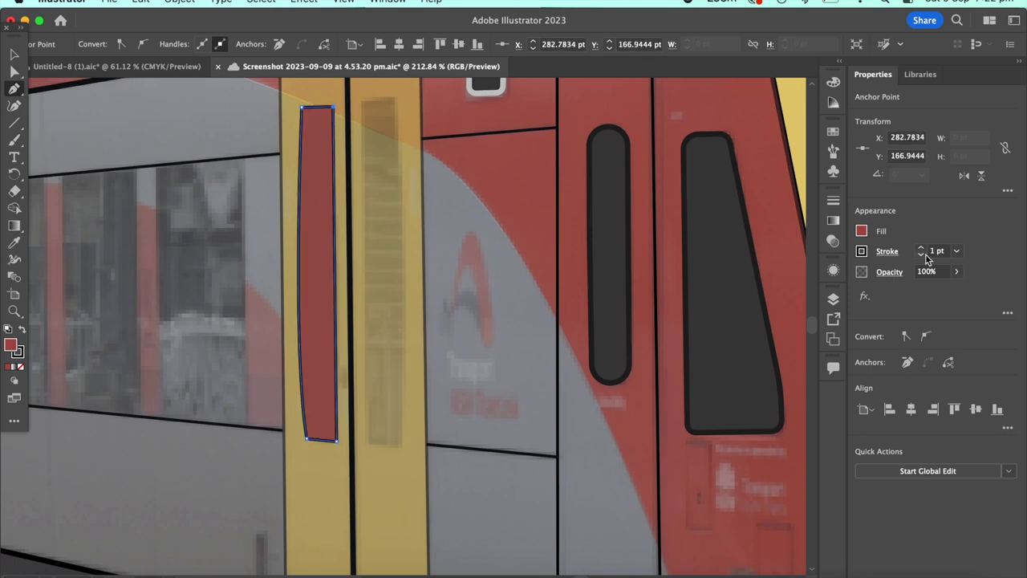
Draw the middle door window path and give it a 0.5 pt stroke.
{"action": "left_click", "coordinate": [362, 100]}
{"action": "left_click", "coordinate": [395, 100]}
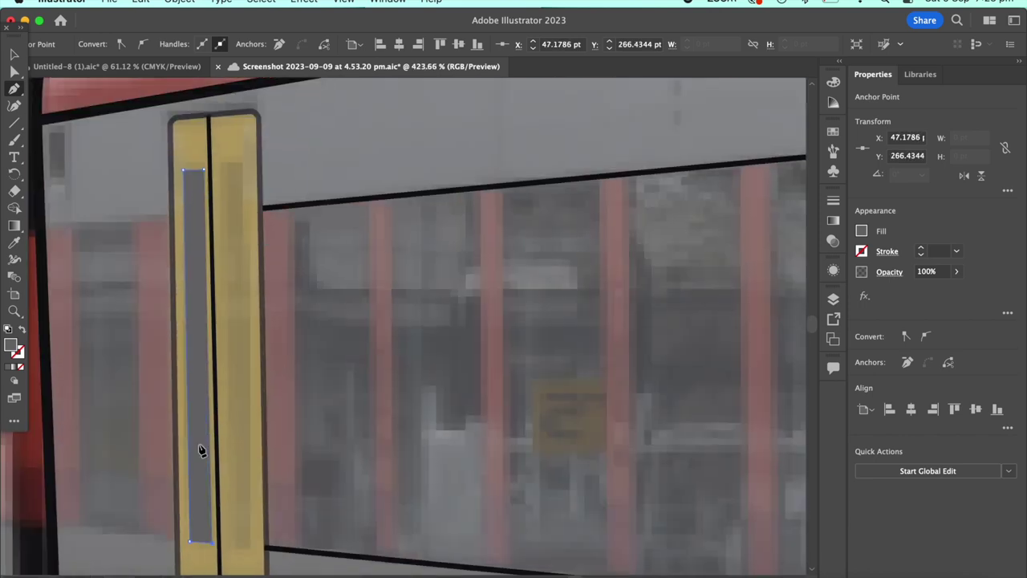
{"action": "left_click", "coordinate": [921, 251]}
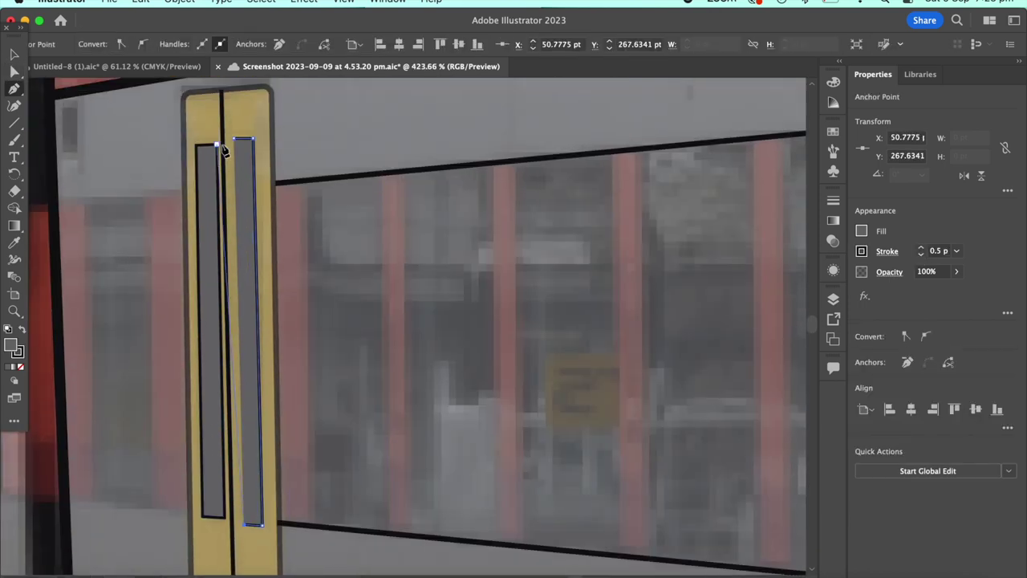
Start pen-drawing the next narrow window in the small rear door.
{"action": "scroll", "coordinate": [287, 265], "scroll_direction": "up", "scroll_amount": 2}
{"action": "scroll", "coordinate": [211, 328], "scroll_direction": "up", "scroll_amount": 2}
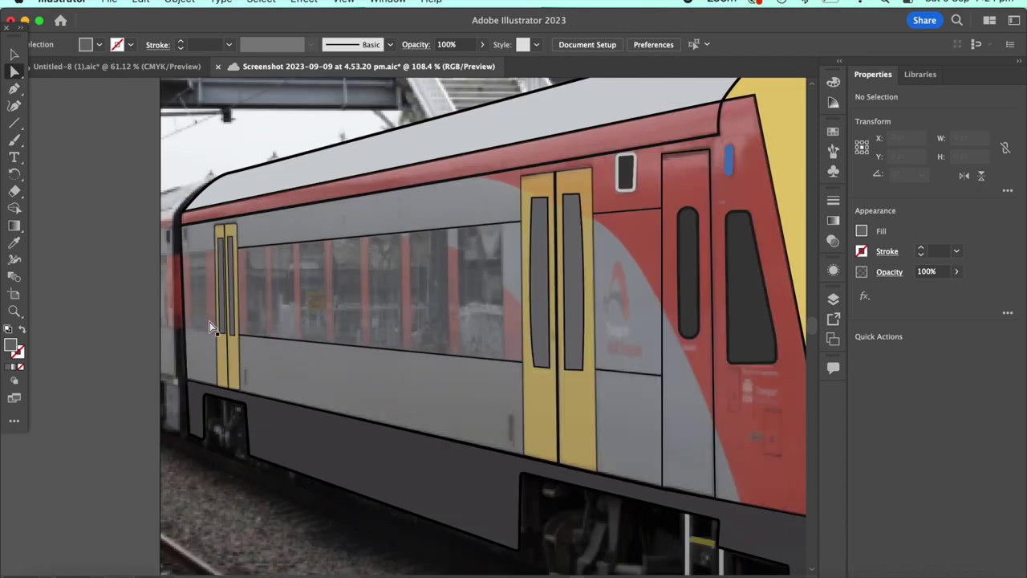
{"action": "scroll", "coordinate": [402, 321], "scroll_direction": "up", "scroll_amount": 2}
{"action": "scroll", "coordinate": [170, 314], "scroll_direction": "up", "scroll_amount": 2}
{"action": "scroll", "coordinate": [170, 314], "scroll_direction": "up", "scroll_amount": 3}
{"action": "scroll", "coordinate": [188, 234], "scroll_direction": "up", "scroll_amount": 2}
{"action": "key", "text": "p"}
{"action": "left_click", "coordinate": [258, 250]}
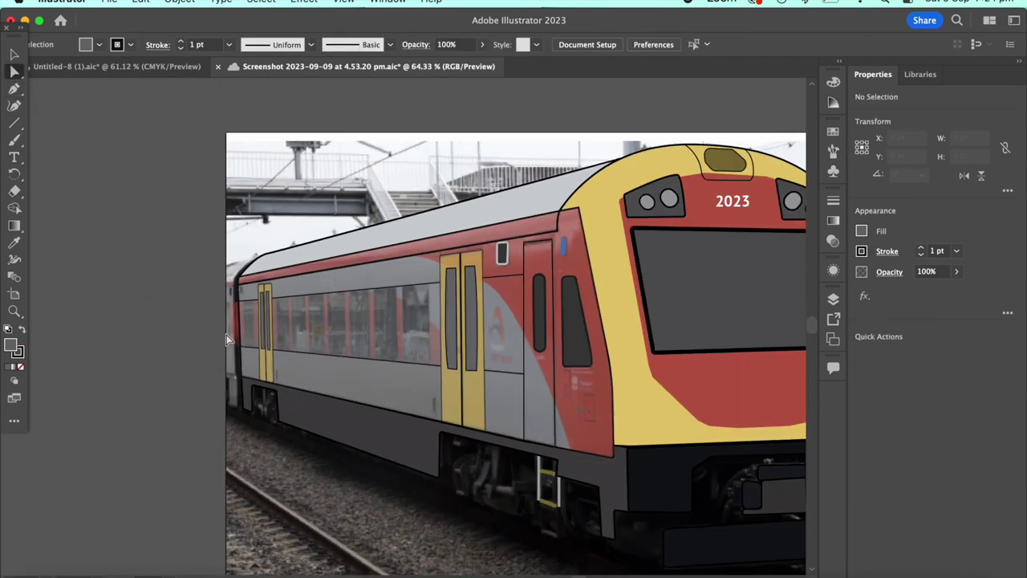
Continue the red window-band path to the wall corner and window edge, close it, then deselect.
{"action": "scroll", "coordinate": [435, 362], "scroll_direction": "up", "scroll_amount": 3}
{"action": "key", "text": "p"}
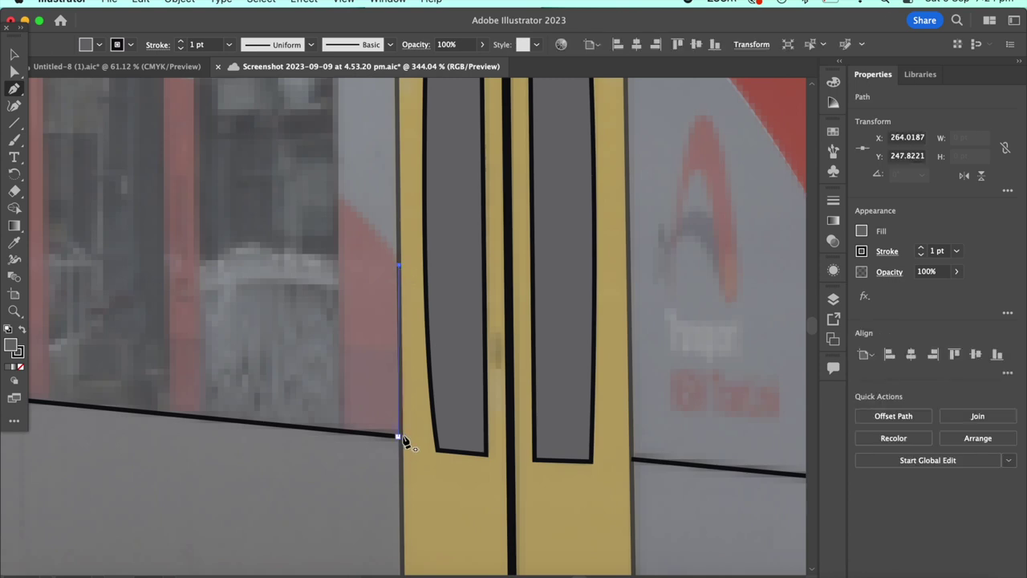
{"action": "left_click", "coordinate": [399, 437]}
{"action": "scroll", "coordinate": [291, 394], "scroll_direction": "up", "scroll_amount": 2}
{"action": "scroll", "coordinate": [492, 316], "scroll_direction": "down", "scroll_amount": 2}
{"action": "scroll", "coordinate": [131, 323], "scroll_direction": "down", "scroll_amount": 2}
{"action": "scroll", "coordinate": [128, 326], "scroll_direction": "up", "scroll_amount": 1}
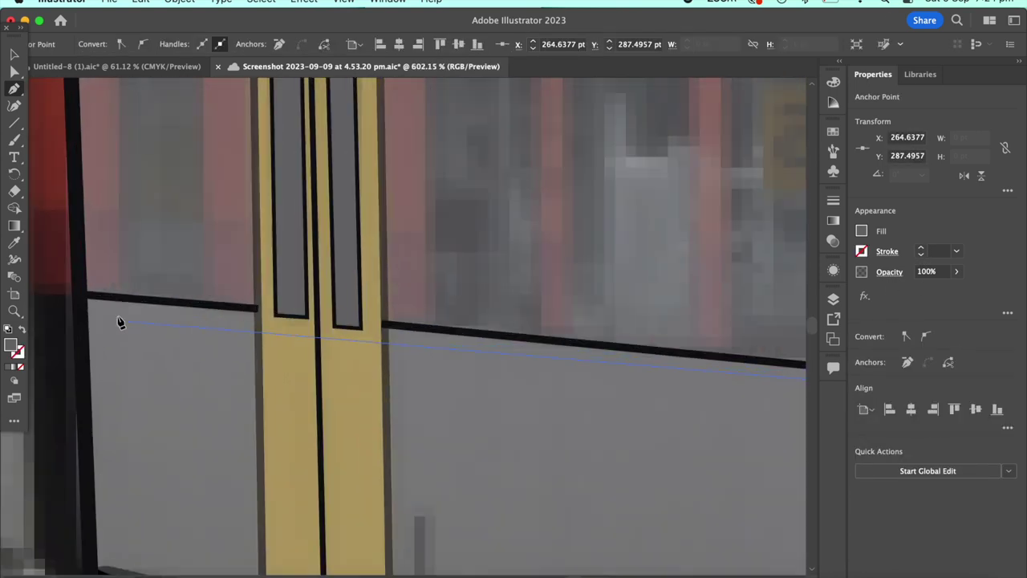
{"action": "scroll", "coordinate": [128, 326], "scroll_direction": "up", "scroll_amount": 3}
{"action": "left_click", "coordinate": [76, 298]}
{"action": "scroll", "coordinate": [80, 333], "scroll_direction": "down", "scroll_amount": 5}
{"action": "scroll", "coordinate": [80, 232], "scroll_direction": "up", "scroll_amount": 5}
{"action": "scroll", "coordinate": [602, 203], "scroll_direction": "down", "scroll_amount": 3}
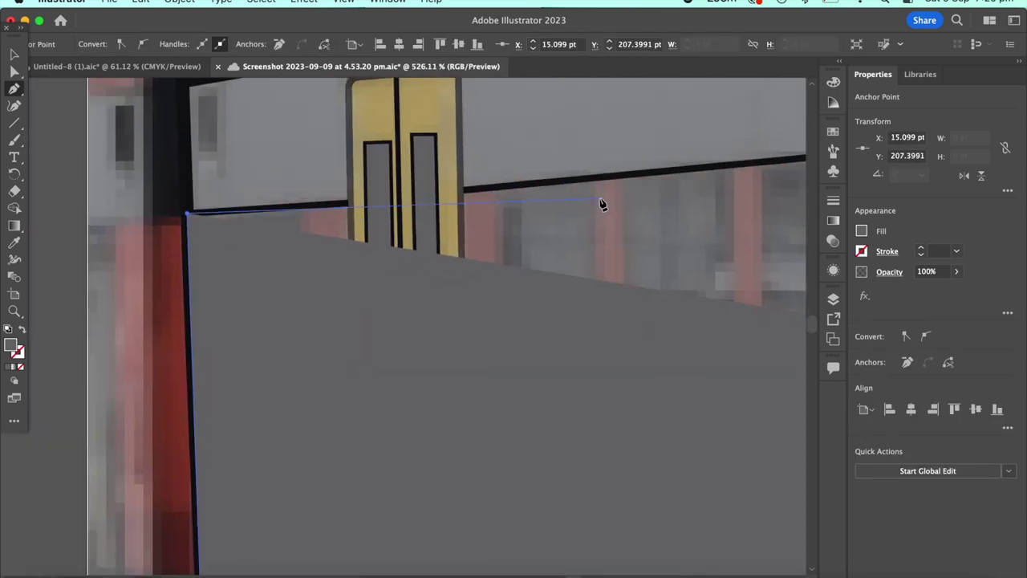
{"action": "scroll", "coordinate": [602, 204], "scroll_direction": "down", "scroll_amount": 5}
{"action": "left_click", "coordinate": [452, 206]}
{"action": "scroll", "coordinate": [528, 452], "scroll_direction": "right", "scroll_amount": 5}
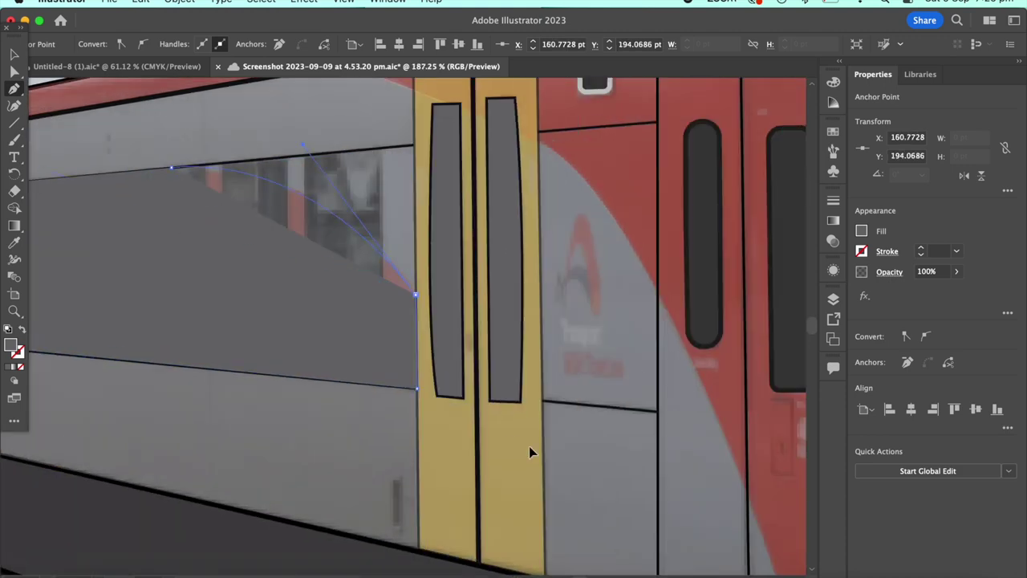
{"action": "scroll", "coordinate": [189, 116], "scroll_direction": "down", "scroll_amount": 5}
{"action": "scroll", "coordinate": [240, 170], "scroll_direction": "up", "scroll_amount": 4}
{"action": "key", "text": "i"}
{"action": "left_click", "coordinate": [729, 289]}
{"action": "scroll", "coordinate": [280, 374], "scroll_direction": "down", "scroll_amount": 3}
{"action": "left_click", "coordinate": [220, 334]}
Draw a four-point window shape with a near-black stroke and a darker fill.
{"action": "scroll", "coordinate": [197, 229], "scroll_direction": "up", "scroll_amount": 5}
{"action": "scroll", "coordinate": [197, 229], "scroll_direction": "down", "scroll_amount": 5}
{"action": "scroll", "coordinate": [183, 504], "scroll_direction": "up", "scroll_amount": 1}
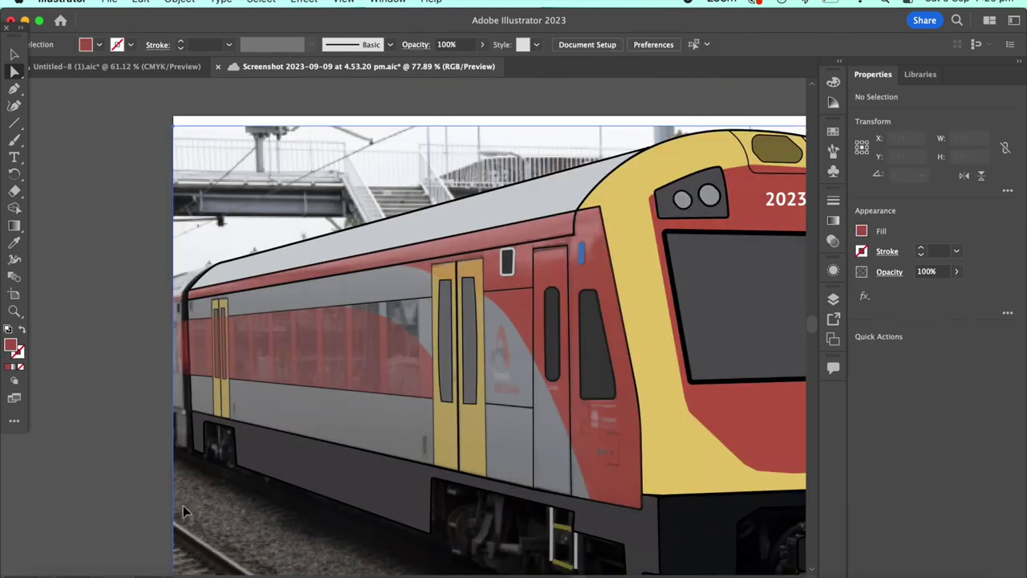
{"action": "scroll", "coordinate": [288, 365], "scroll_direction": "up", "scroll_amount": 3}
{"action": "scroll", "coordinate": [170, 547], "scroll_direction": "down", "scroll_amount": 3}
{"action": "scroll", "coordinate": [259, 355], "scroll_direction": "up", "scroll_amount": 3}
{"action": "scroll", "coordinate": [484, 356], "scroll_direction": "up", "scroll_amount": 2}
{"action": "scroll", "coordinate": [449, 520], "scroll_direction": "up", "scroll_amount": 2}
{"action": "key", "text": "p"}
{"action": "left_click", "coordinate": [449, 520]}
{"action": "scroll", "coordinate": [596, 195], "scroll_direction": "up", "scroll_amount": 5}
{"action": "left_click", "coordinate": [596, 195]}
{"action": "scroll", "coordinate": [590, 434], "scroll_direction": "down", "scroll_amount": 5}
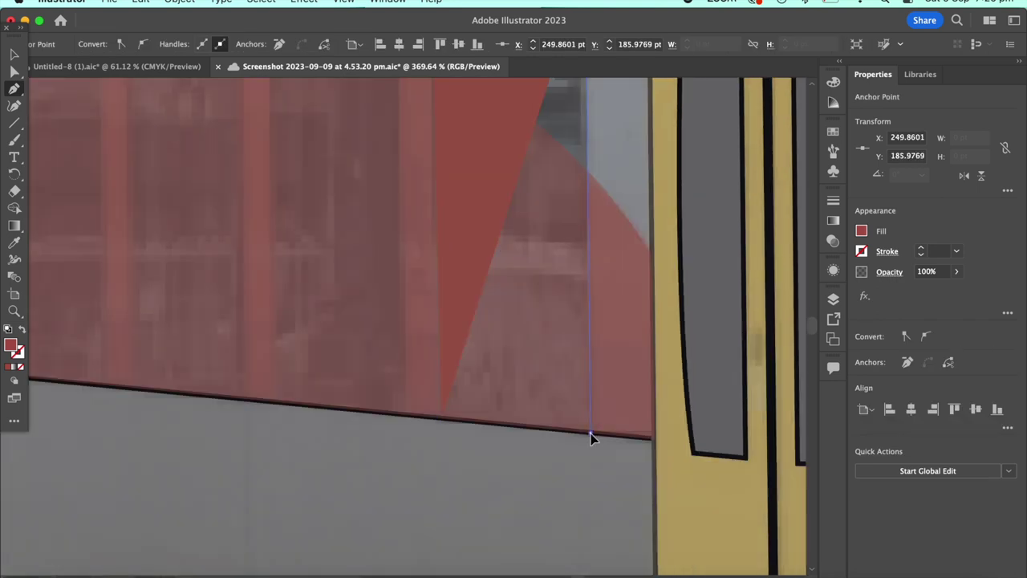
{"action": "left_click", "coordinate": [590, 433]}
{"action": "key", "text": "a"}
{"action": "left_click", "coordinate": [862, 251]}
{"action": "left_click_drag", "start_coordinate": [827, 357], "coordinate": [822, 361]}
{"action": "left_click", "coordinate": [862, 231]}
{"action": "mouse_move", "coordinate": [766, 338]}
{"action": "left_mouse_down"}
{"action": "mouse_move", "coordinate": [830, 338]}
{"action": "mouse_move", "coordinate": [757, 338]}
{"action": "left_mouse_up"}
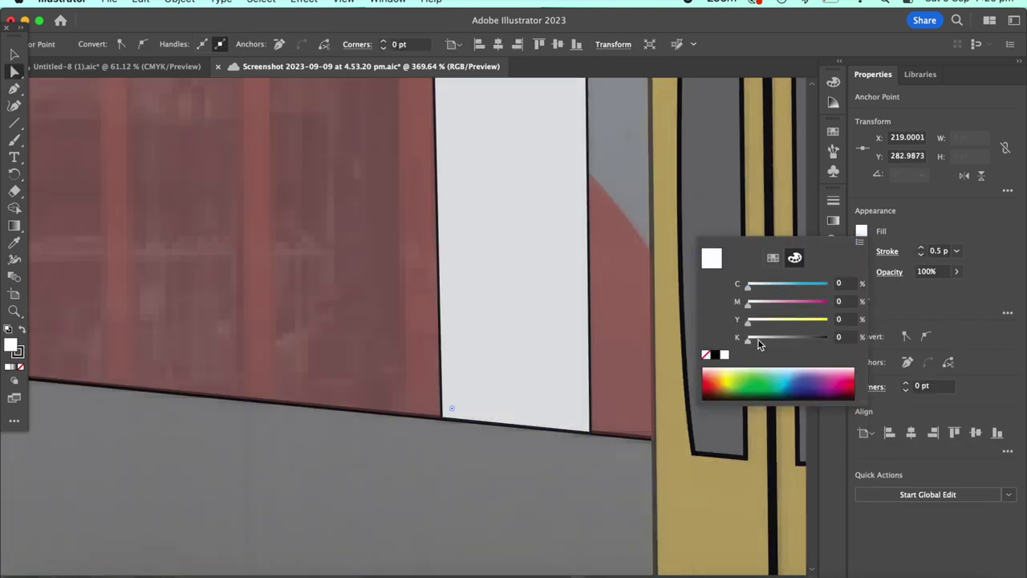
{"action": "key", "text": "Escape"}
{"action": "scroll", "coordinate": [521, 257], "scroll_direction": "down", "scroll_amount": 3}
Add an anchor on the window shape's bottom edge, then deselect it.
{"action": "key", "text": "p"}
{"action": "scroll", "coordinate": [471, 270], "scroll_direction": "up", "scroll_amount": 5}
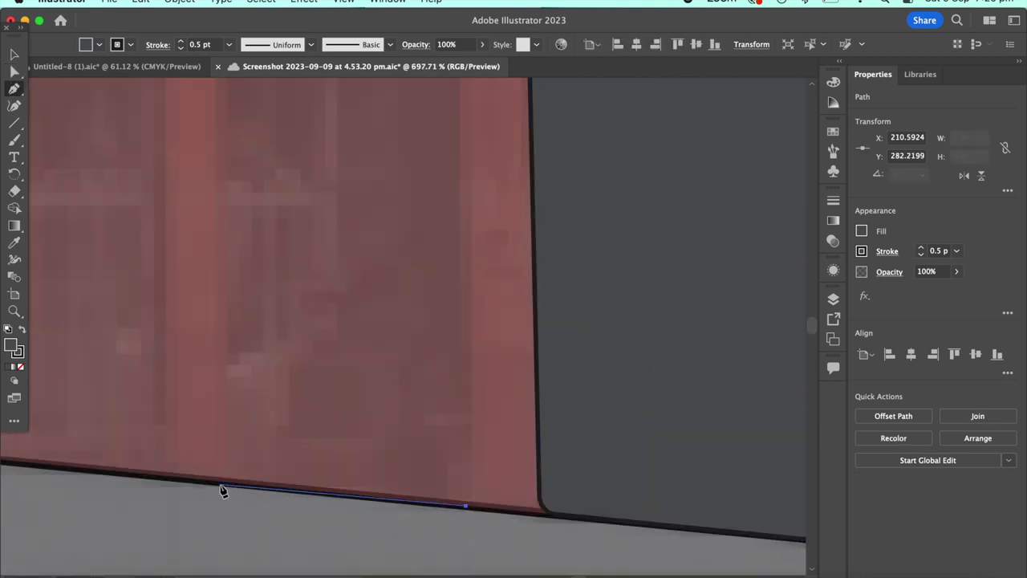
{"action": "left_click", "coordinate": [223, 491]}
{"action": "scroll", "coordinate": [229, 222], "scroll_direction": "down", "scroll_amount": 5}
{"action": "scroll", "coordinate": [582, 220], "scroll_direction": "up", "scroll_amount": 5}
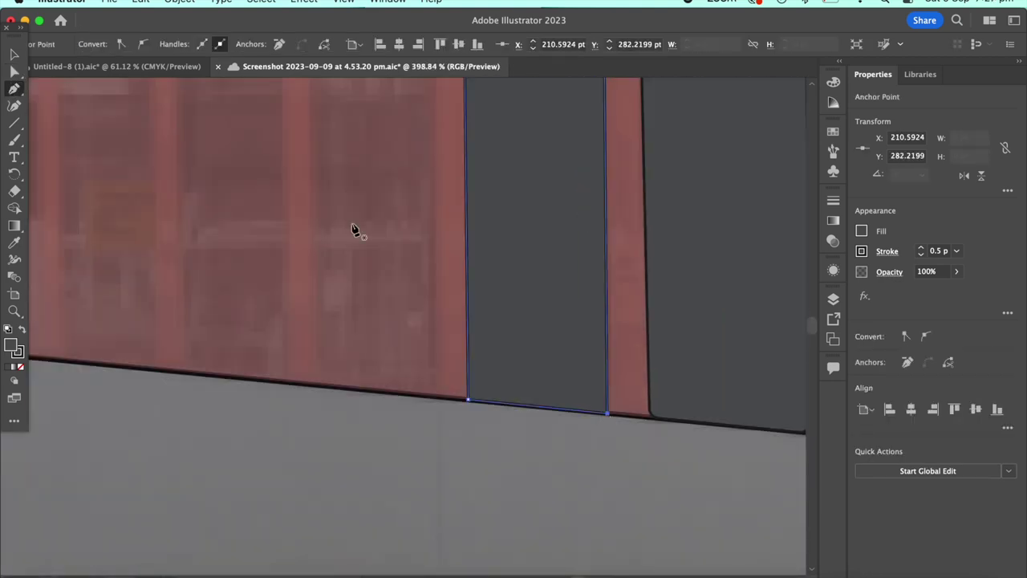
{"action": "key", "text": "v"}
{"action": "scroll", "coordinate": [202, 251], "scroll_direction": "down", "scroll_amount": 10}
{"action": "left_click", "coordinate": [201, 251]}
Trace a dark window panel starting from the top edge of the window band.
{"action": "scroll", "coordinate": [462, 339], "scroll_direction": "up", "scroll_amount": 3}
{"action": "scroll", "coordinate": [462, 338], "scroll_direction": "up", "scroll_amount": 5}
{"action": "left_click", "coordinate": [454, 151]}
{"action": "scroll", "coordinate": [454, 152], "scroll_direction": "up", "scroll_amount": 3}
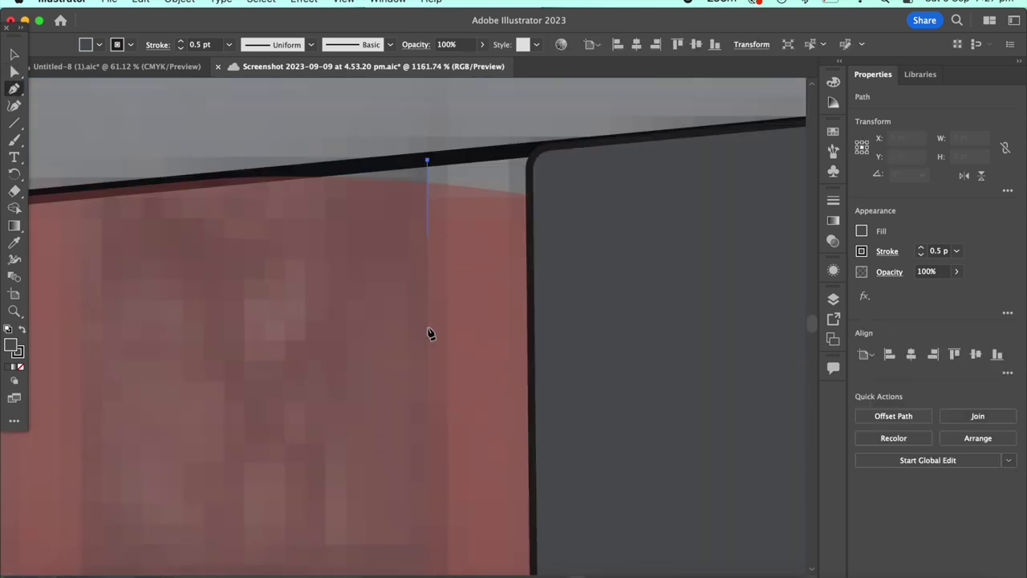
{"action": "left_click", "coordinate": [427, 164]}
{"action": "scroll", "coordinate": [451, 321], "scroll_direction": "down", "scroll_amount": 5}
{"action": "left_click", "coordinate": [474, 557]}
{"action": "left_click", "coordinate": [321, 540]}
{"action": "scroll", "coordinate": [324, 401], "scroll_direction": "up", "scroll_amount": 5}
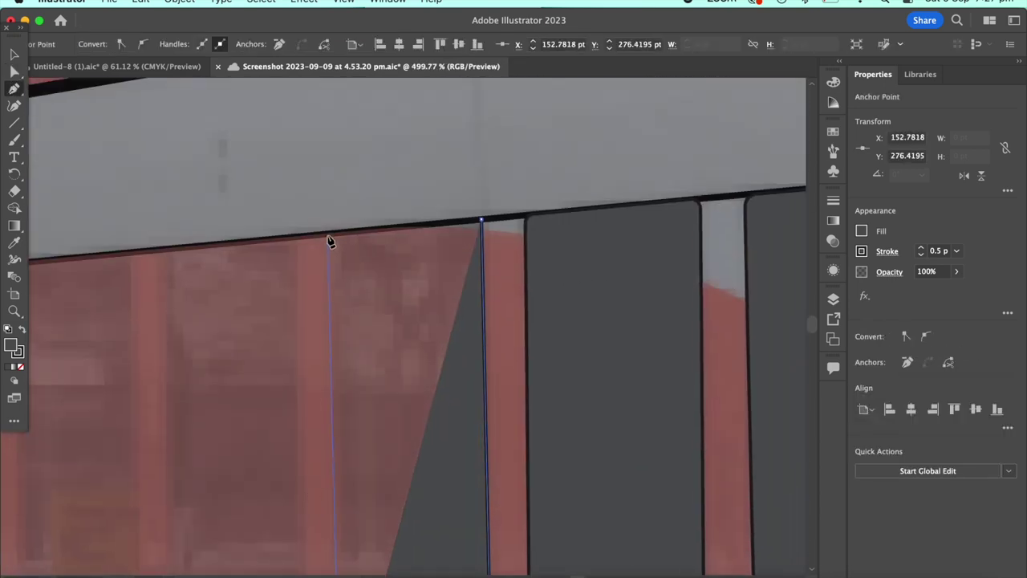
{"action": "left_click", "coordinate": [329, 241]}
{"action": "scroll", "coordinate": [321, 320], "scroll_direction": "down", "scroll_amount": 5}
{"action": "scroll", "coordinate": [276, 372], "scroll_direction": "up", "scroll_amount": 3}
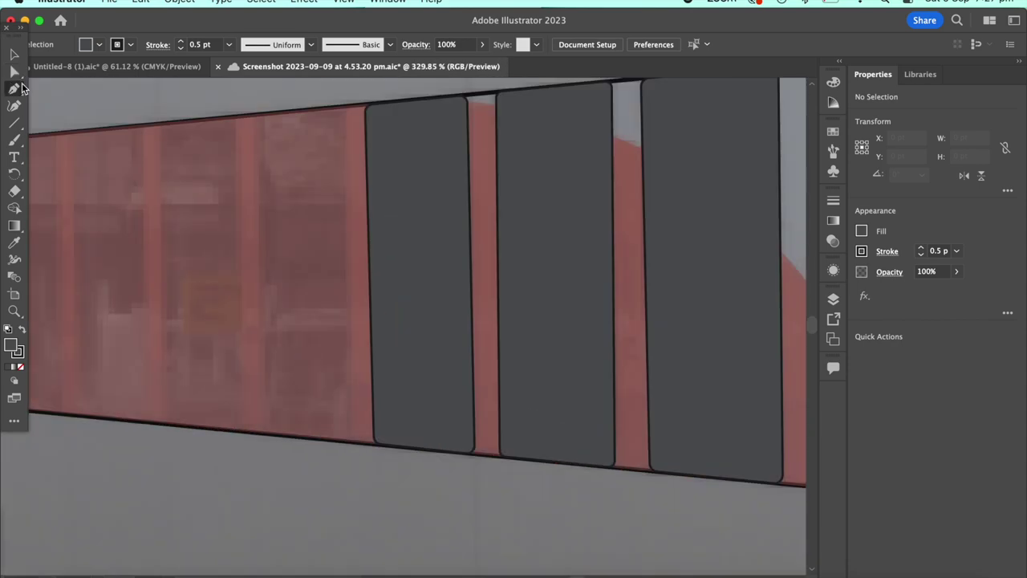
{"action": "scroll", "coordinate": [259, 461], "scroll_direction": "up", "scroll_amount": 3}
Trace two more closed dark window panels beside the first one.
{"action": "left_click", "coordinate": [260, 460]}
{"action": "scroll", "coordinate": [503, 277], "scroll_direction": "down", "scroll_amount": 3}
{"action": "scroll", "coordinate": [495, 211], "scroll_direction": "up", "scroll_amount": 3}
{"action": "left_click", "coordinate": [494, 211]}
{"action": "scroll", "coordinate": [183, 243], "scroll_direction": "up", "scroll_amount": 2}
{"action": "scroll", "coordinate": [183, 243], "scroll_direction": "down", "scroll_amount": 3}
{"action": "left_click", "coordinate": [260, 323]}
{"action": "scroll", "coordinate": [195, 270], "scroll_direction": "down", "scroll_amount": 3}
{"action": "scroll", "coordinate": [279, 149], "scroll_direction": "up", "scroll_amount": 3}
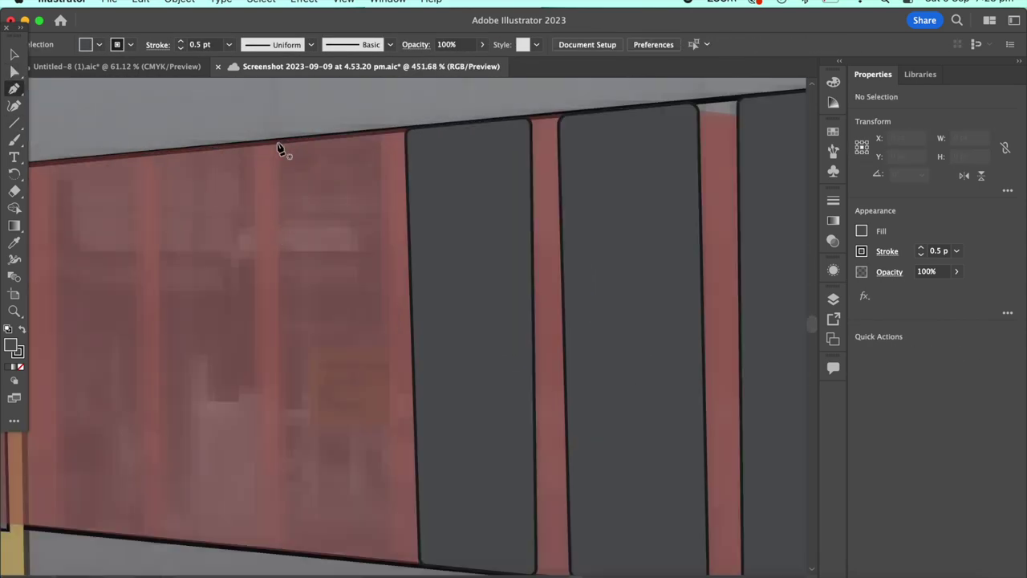
{"action": "left_click", "coordinate": [277, 148]}
{"action": "left_click", "coordinate": [286, 552]}
{"action": "left_click", "coordinate": [389, 562]}
{"action": "left_click", "coordinate": [380, 132]}
{"action": "left_click", "coordinate": [279, 143]}
{"action": "key", "text": "a"}
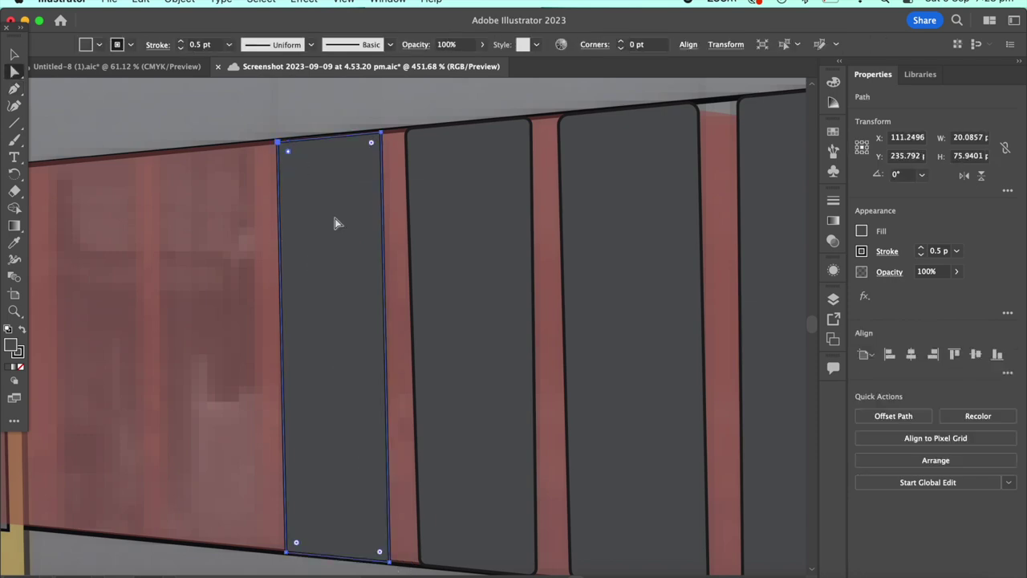
Outline another dark window panel to the left of the previous one.
{"action": "left_click", "coordinate": [165, 161]}
{"action": "scroll", "coordinate": [165, 241], "scroll_direction": "down", "scroll_amount": 3}
{"action": "left_click", "coordinate": [161, 454]}
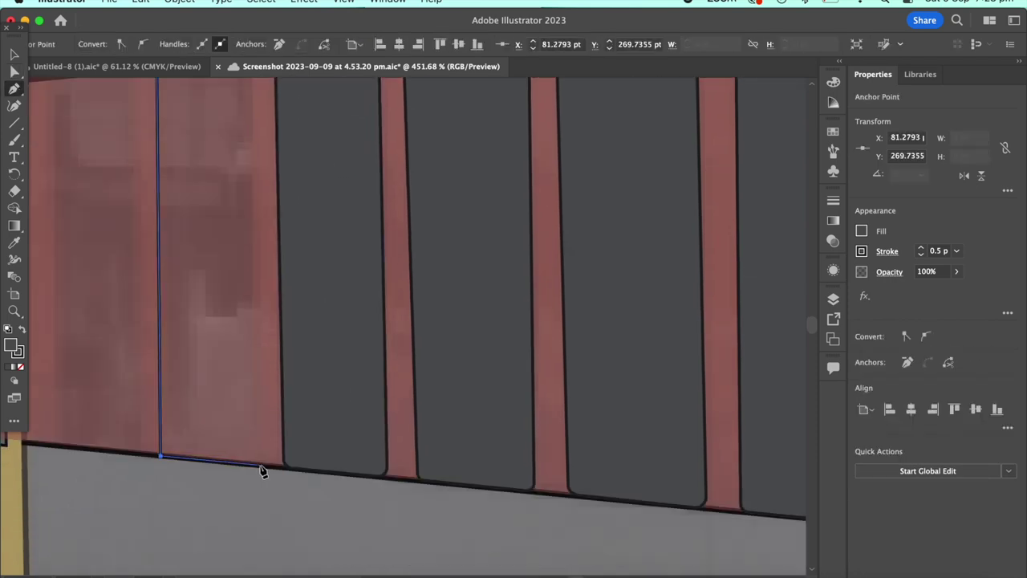
{"action": "left_click", "coordinate": [259, 471]}
{"action": "scroll", "coordinate": [259, 401], "scroll_direction": "up", "scroll_amount": 3}
{"action": "left_click", "coordinate": [173, 240]}
{"action": "scroll", "coordinate": [174, 245], "scroll_direction": "down", "scroll_amount": 3}
{"action": "scroll", "coordinate": [193, 265], "scroll_direction": "up", "scroll_amount": 3}
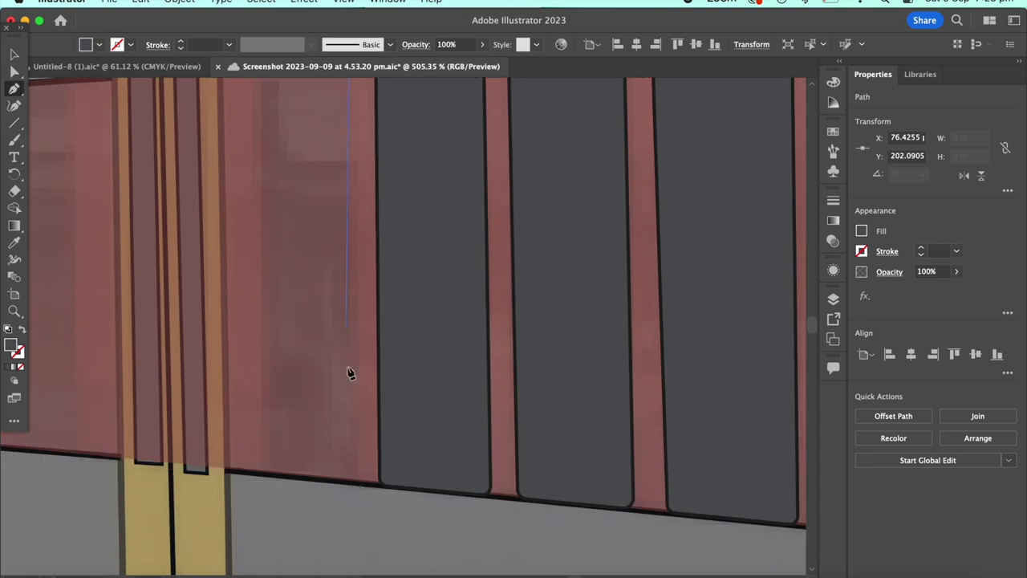
Draw one more closed window panel path and deselect it.
{"action": "key", "text": "p"}
{"action": "left_click", "coordinate": [353, 96]}
{"action": "left_click", "coordinate": [265, 477]}
{"action": "scroll", "coordinate": [278, 206], "scroll_direction": "up", "scroll_amount": 3}
{"action": "left_click", "coordinate": [279, 207]}
{"action": "key", "text": "a"}
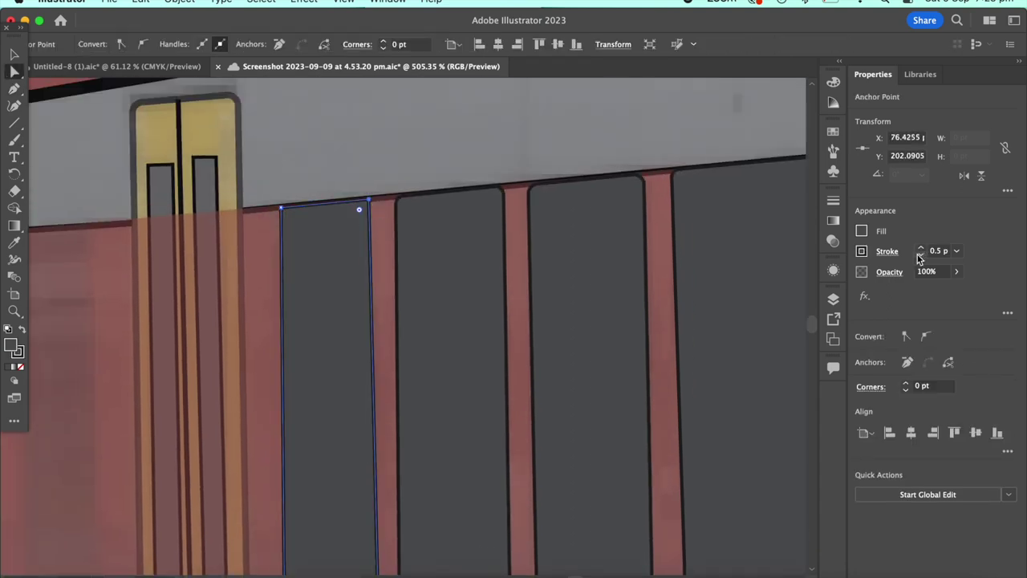
{"action": "scroll", "coordinate": [360, 209], "scroll_direction": "down", "scroll_amount": 5}
{"action": "scroll", "coordinate": [314, 199], "scroll_direction": "down", "scroll_amount": 3}
{"action": "key", "text": "ctrl+shift+a"}
Close the last dark window panel outline and clear the selection.
{"action": "scroll", "coordinate": [314, 199], "scroll_direction": "up", "scroll_amount": 5}
{"action": "key", "text": "p"}
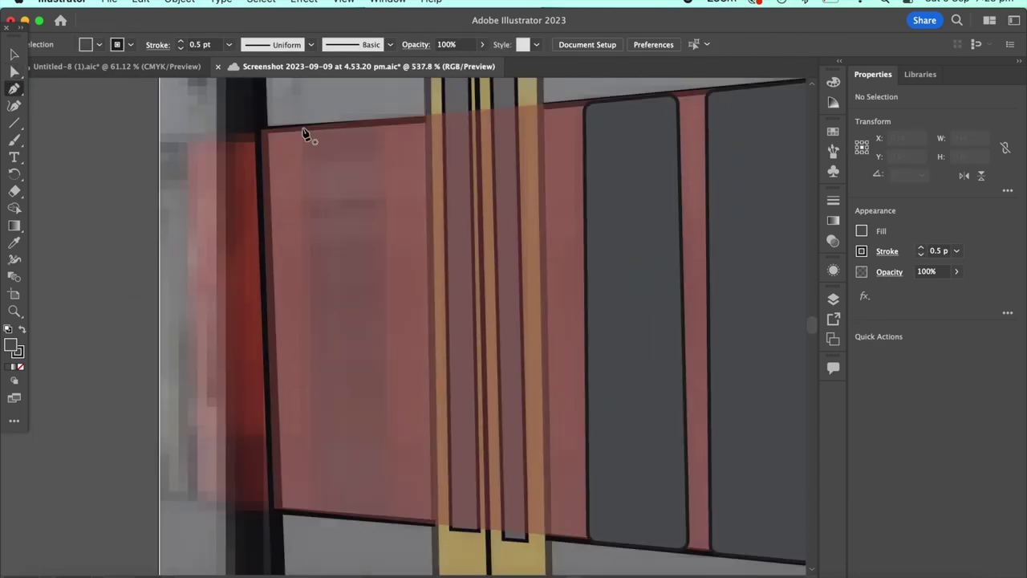
{"action": "left_click", "coordinate": [385, 519]}
{"action": "left_click", "coordinate": [378, 120]}
{"action": "left_click", "coordinate": [302, 128]}
{"action": "scroll", "coordinate": [326, 175], "scroll_direction": "down", "scroll_amount": 5}
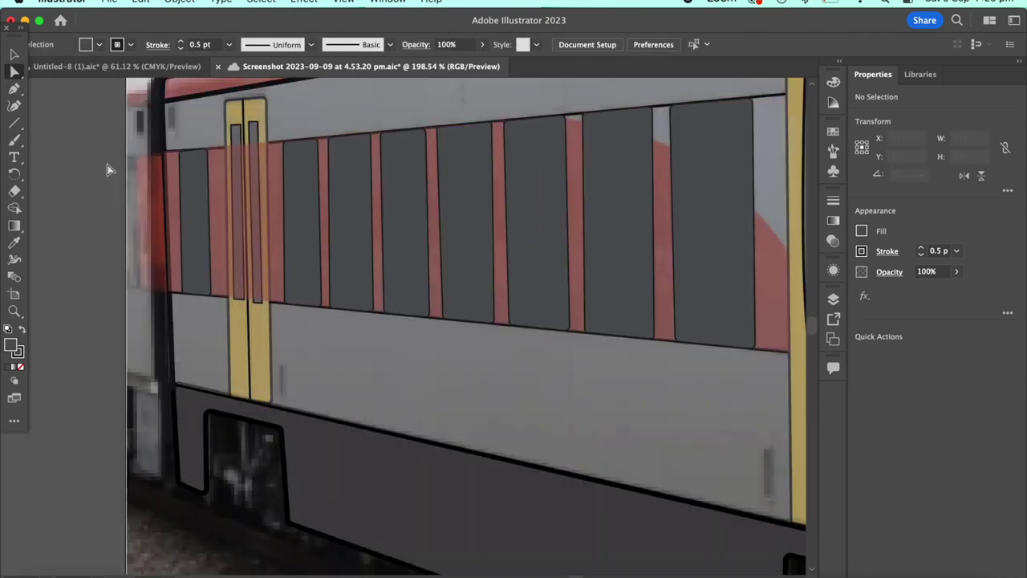
{"action": "key", "text": "a"}
{"action": "left_click", "coordinate": [186, 430]}
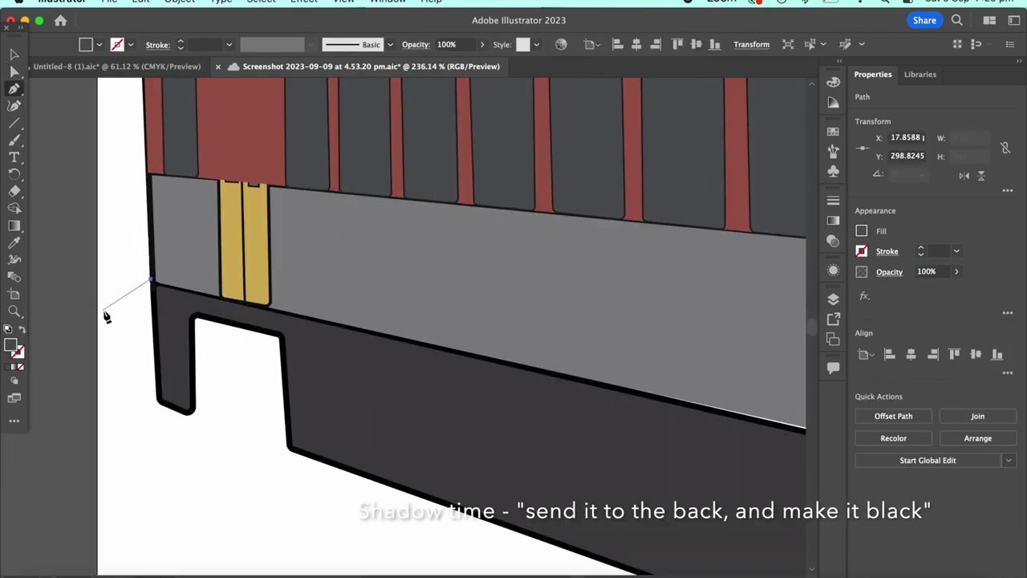
Trace the shadow outline beneath the train from the rear around the front bumper.
{"action": "left_click", "coordinate": [107, 316]}
{"action": "scroll", "coordinate": [106, 316], "scroll_direction": "down", "scroll_amount": 5}
{"action": "scroll", "coordinate": [168, 415], "scroll_direction": "down", "scroll_amount": 3}
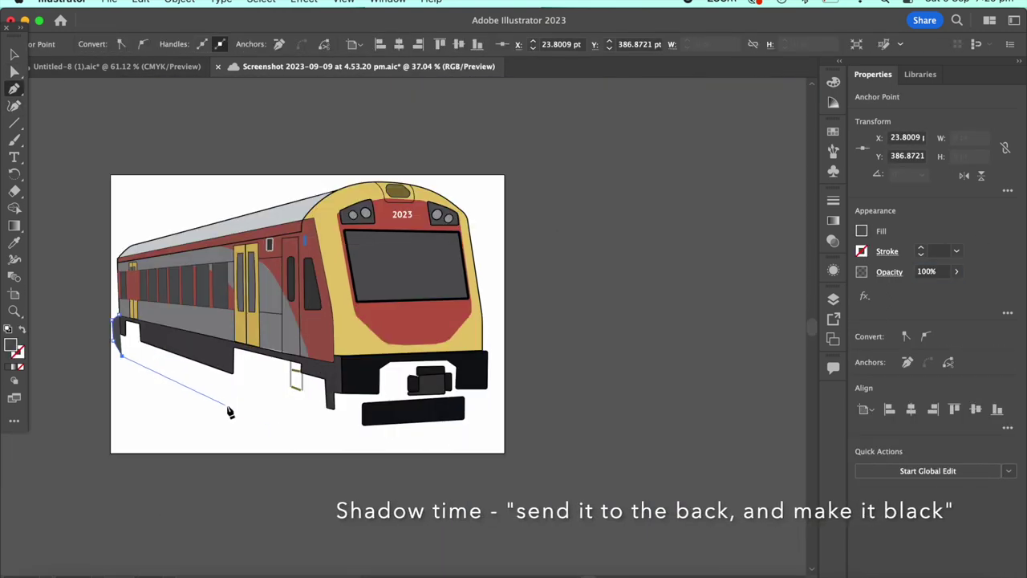
{"action": "left_click", "coordinate": [331, 447]}
{"action": "left_click", "coordinate": [432, 439]}
{"action": "left_click", "coordinate": [471, 433]}
{"action": "scroll", "coordinate": [471, 434], "scroll_direction": "up", "scroll_amount": 3}
{"action": "left_click", "coordinate": [491, 397]}
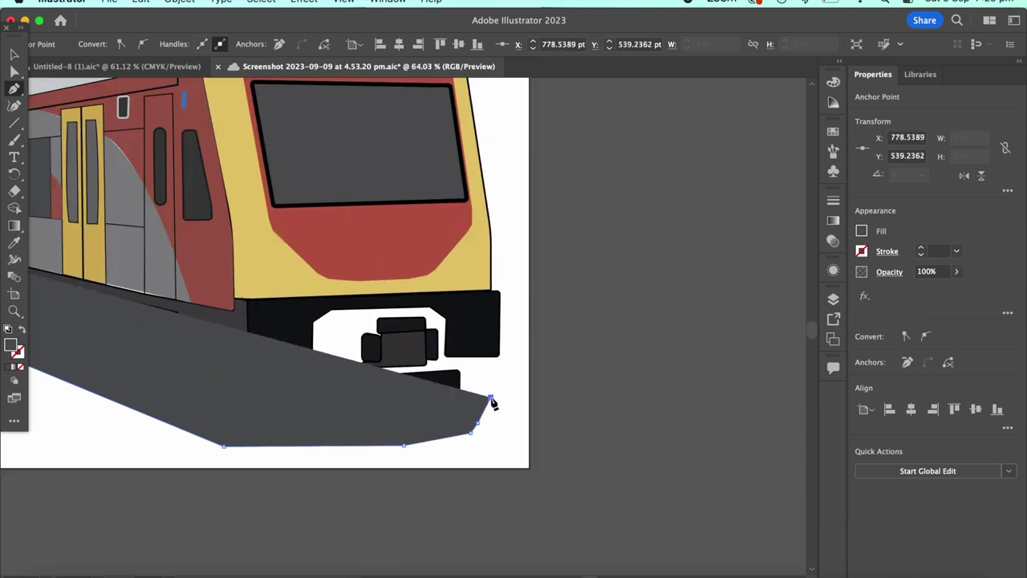
{"action": "left_click", "coordinate": [489, 358]}
{"action": "scroll", "coordinate": [401, 362], "scroll_direction": "down", "scroll_amount": 5}
{"action": "scroll", "coordinate": [623, 394], "scroll_direction": "up", "scroll_amount": 3}
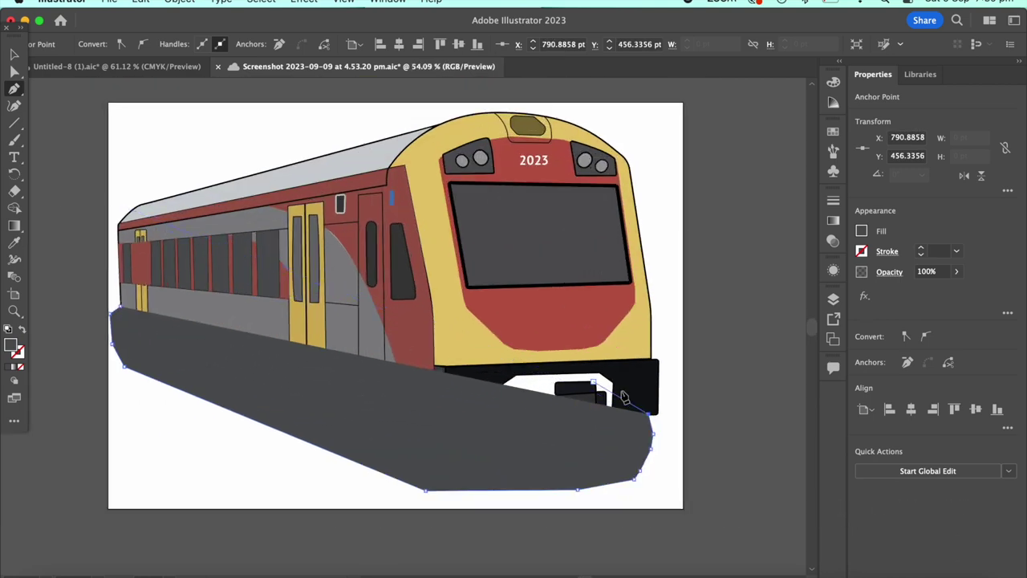
{"action": "scroll", "coordinate": [623, 394], "scroll_direction": "up", "scroll_amount": 3}
{"action": "left_click", "coordinate": [601, 354]}
{"action": "scroll", "coordinate": [513, 345], "scroll_direction": "down", "scroll_amount": 3}
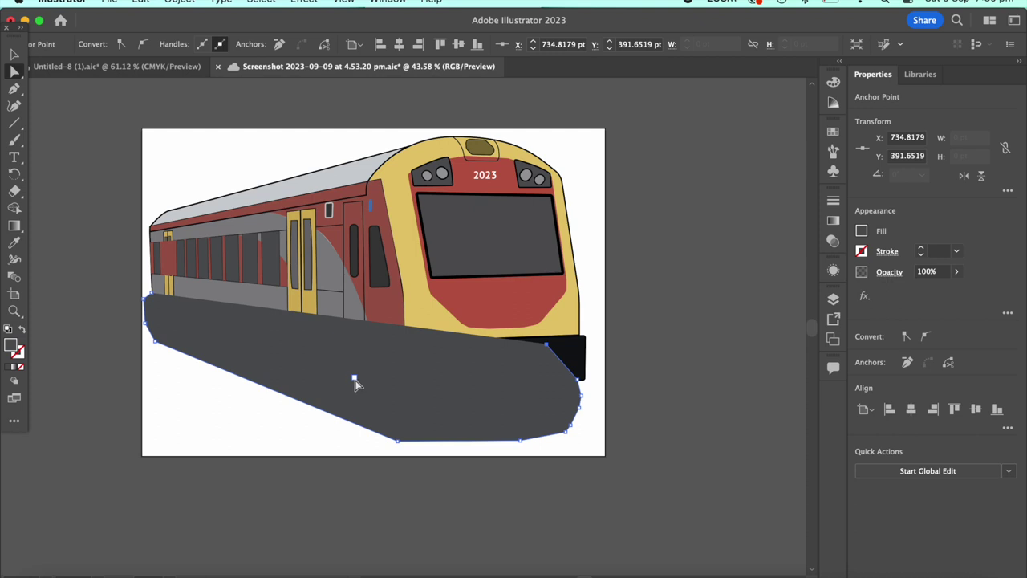
Send the shadow shape to the back and fill it with black.
{"action": "right_click", "coordinate": [357, 385]}
{"action": "left_click", "coordinate": [394, 548]}
{"action": "scroll", "coordinate": [204, 411], "scroll_direction": "down", "scroll_amount": 2}
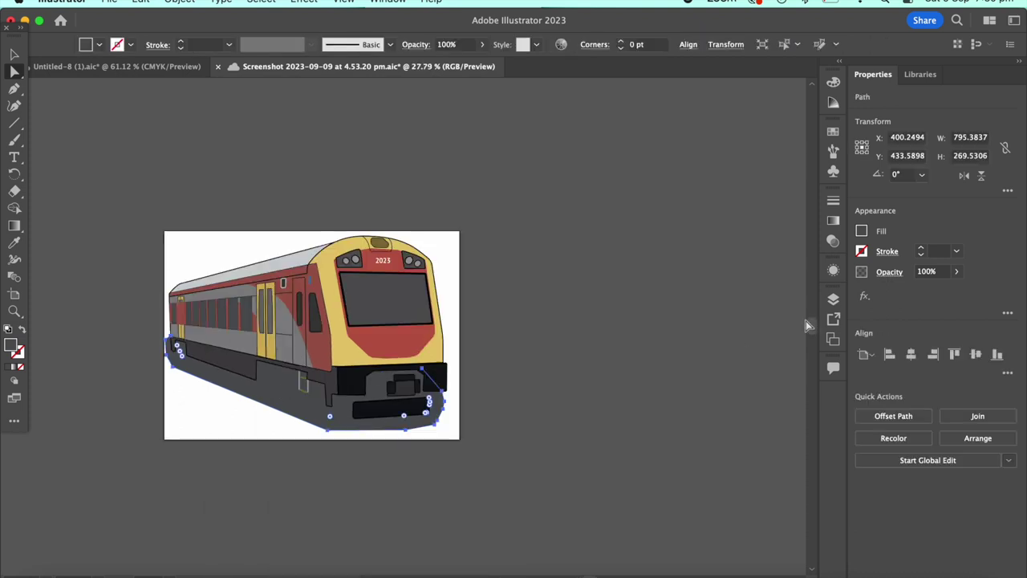
{"action": "left_click", "coordinate": [861, 230]}
{"action": "left_click", "coordinate": [772, 398]}
{"action": "left_click", "coordinate": [473, 445]}
Drag the corner widgets to round the black shadow's corners, then deselect everything.
{"action": "scroll", "coordinate": [378, 372], "scroll_direction": "up", "scroll_amount": 1}
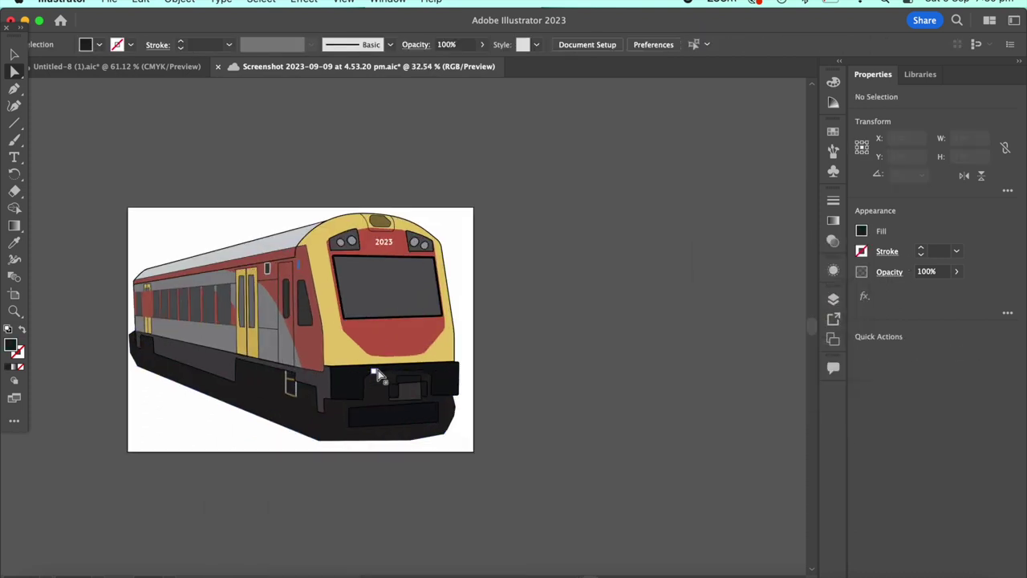
{"action": "scroll", "coordinate": [321, 425], "scroll_direction": "up", "scroll_amount": 1}
{"action": "scroll", "coordinate": [314, 417], "scroll_direction": "down", "scroll_amount": 3}
{"action": "scroll", "coordinate": [314, 417], "scroll_direction": "up", "scroll_amount": 3}
{"action": "scroll", "coordinate": [180, 340], "scroll_direction": "up", "scroll_amount": 2}
{"action": "left_click", "coordinate": [226, 407]}
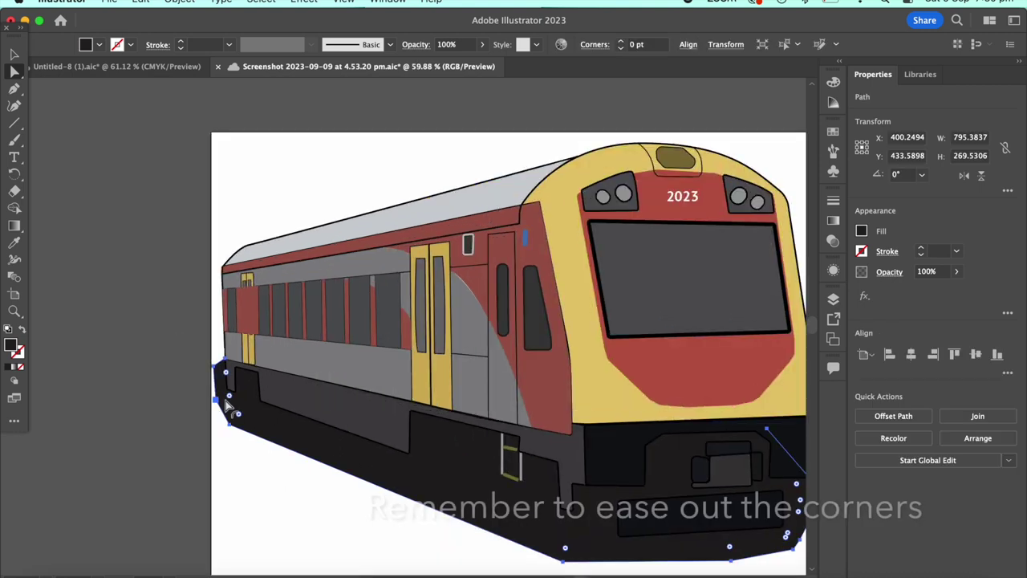
{"action": "scroll", "coordinate": [145, 368], "scroll_direction": "down", "scroll_amount": 2}
{"action": "scroll", "coordinate": [332, 444], "scroll_direction": "up", "scroll_amount": 2}
{"action": "left_click_drag", "start_coordinate": [413, 470], "coordinate": [469, 202]}
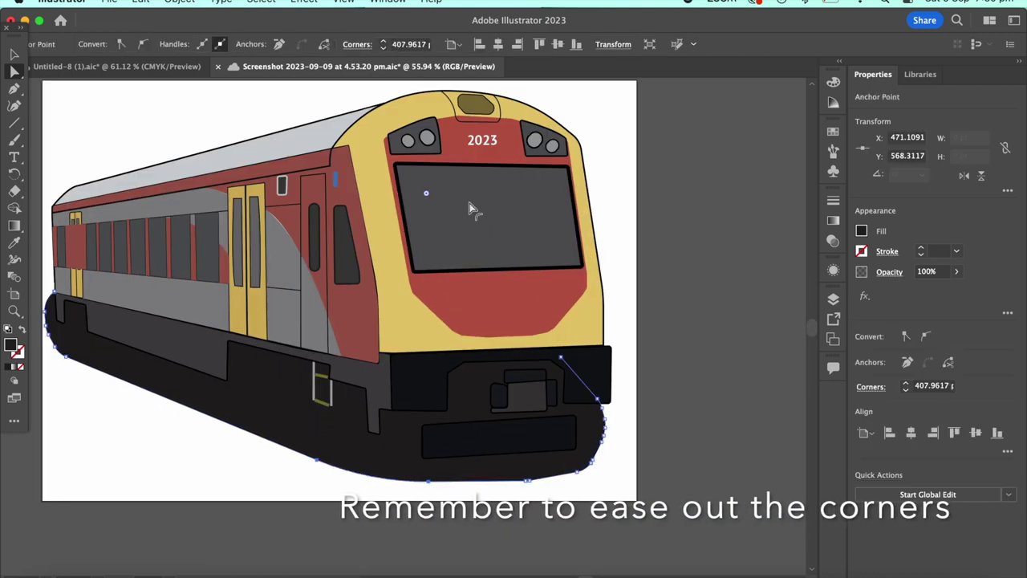
{"action": "left_click", "coordinate": [510, 353]}
{"action": "left_click", "coordinate": [581, 473]}
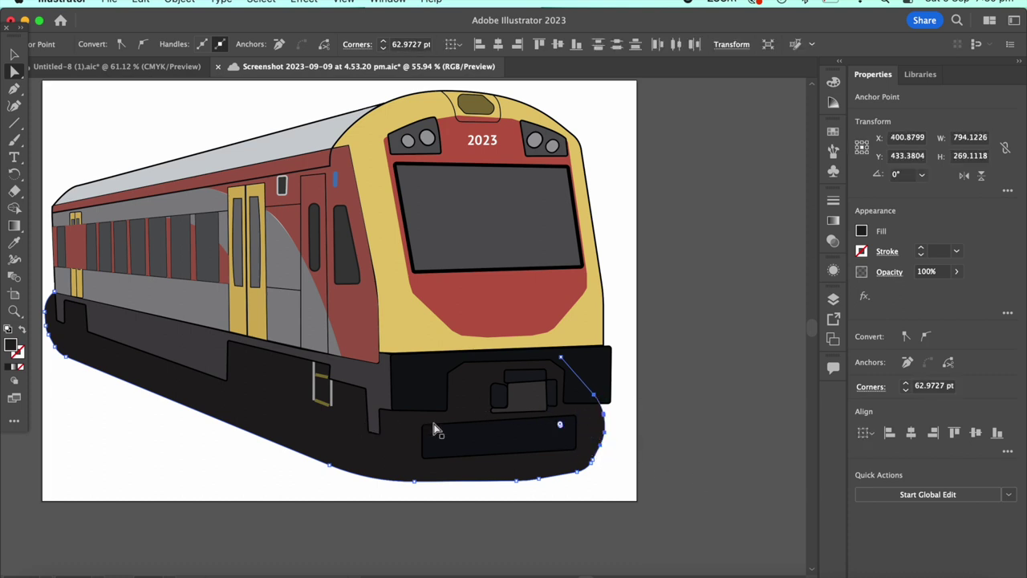
{"action": "scroll", "coordinate": [357, 418], "scroll_direction": "down", "scroll_amount": 2}
{"action": "scroll", "coordinate": [314, 374], "scroll_direction": "up", "scroll_amount": 6}
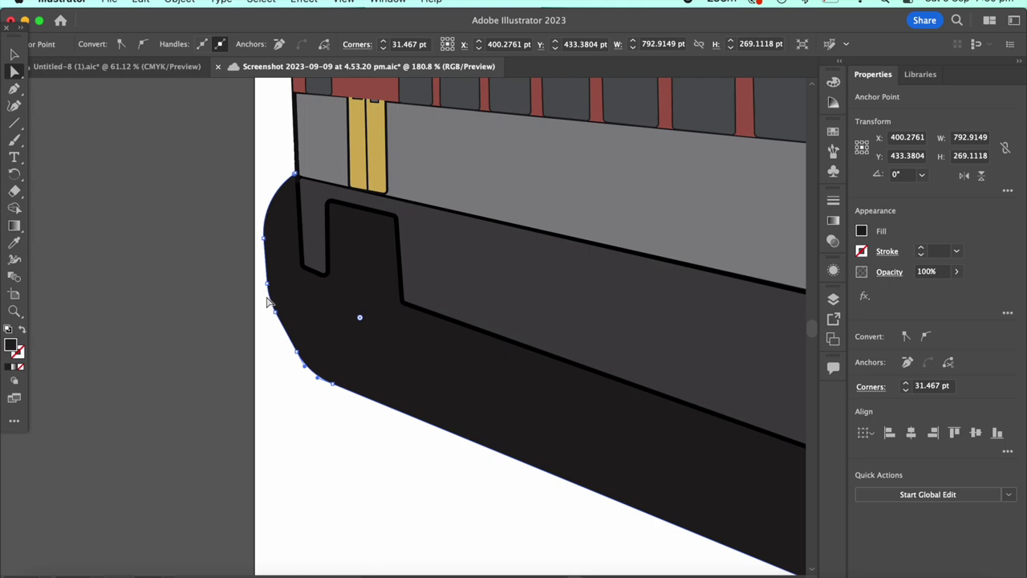
{"action": "left_click", "coordinate": [184, 334]}
{"action": "scroll", "coordinate": [184, 334], "scroll_direction": "down", "scroll_amount": 5}
{"action": "scroll", "coordinate": [183, 337], "scroll_direction": "down", "scroll_amount": 2}
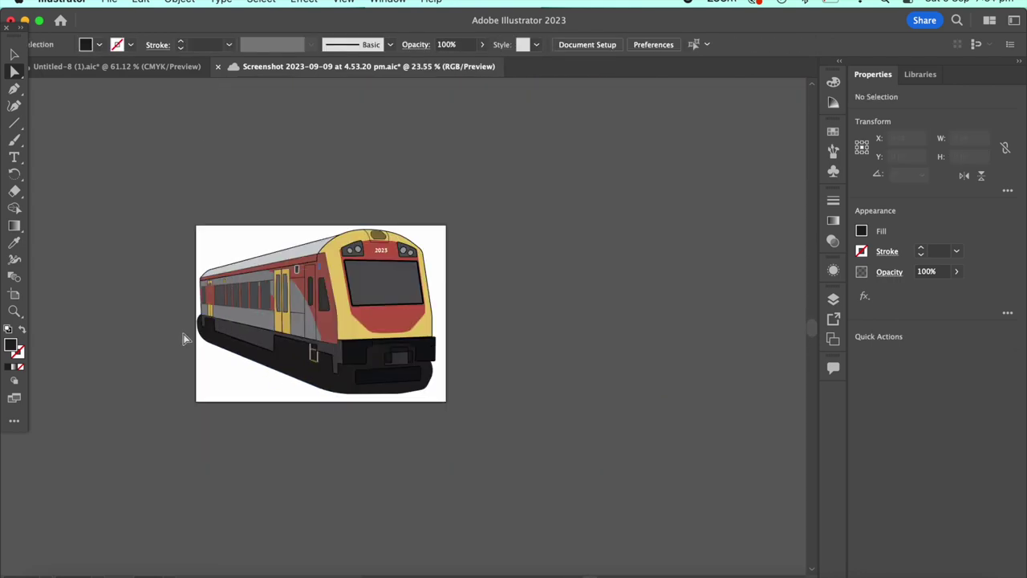
Bring the rear yellow door and the window beside it to the front of the window band.
{"action": "scroll", "coordinate": [146, 286], "scroll_direction": "up", "scroll_amount": 8}
{"action": "left_click", "coordinate": [152, 274]}
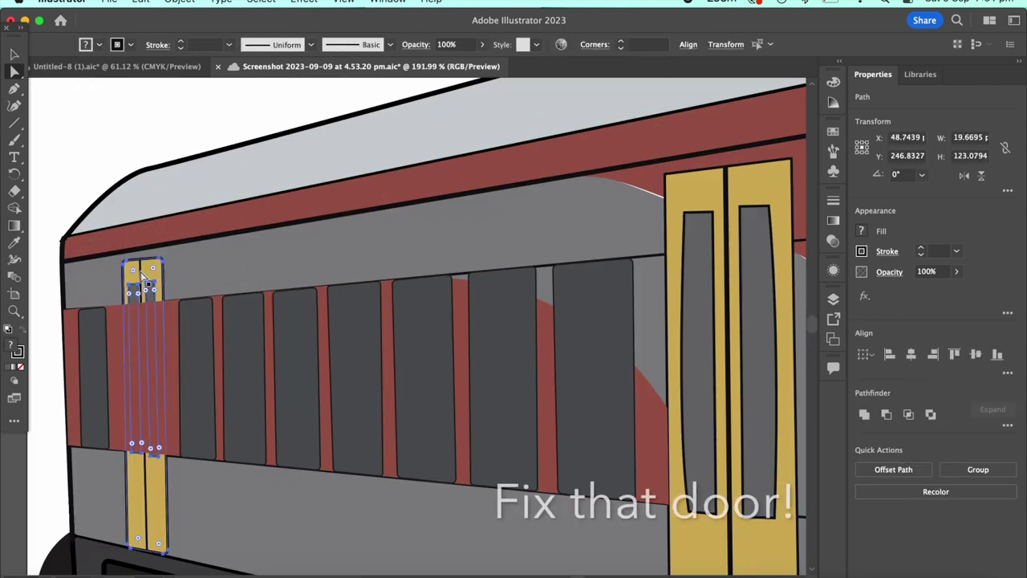
{"action": "right_click", "coordinate": [145, 277]}
{"action": "left_click", "coordinate": [298, 495]}
{"action": "scroll", "coordinate": [81, 327], "scroll_direction": "down", "scroll_amount": 3}
{"action": "left_click", "coordinate": [79, 332]}
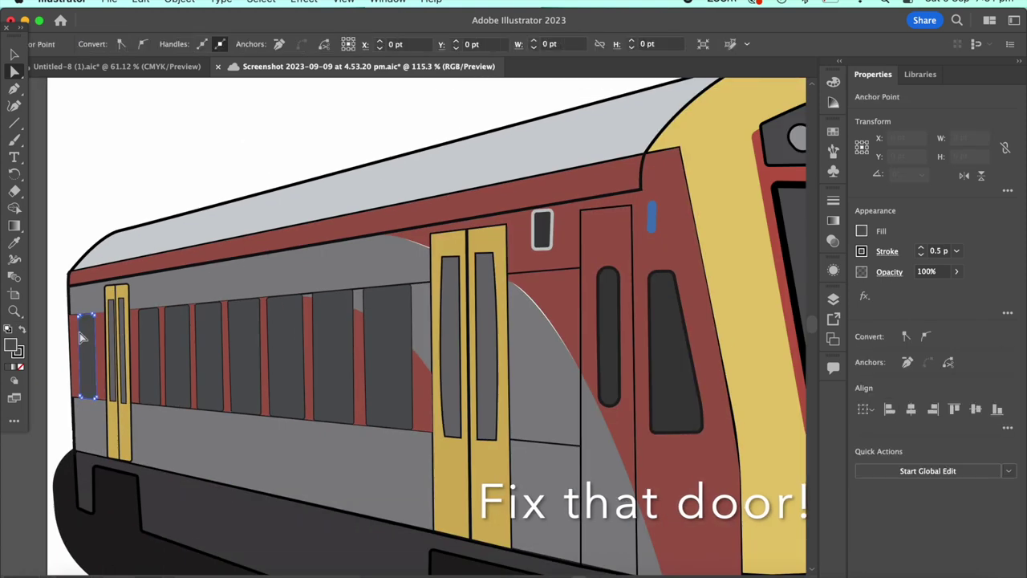
{"action": "scroll", "coordinate": [79, 332], "scroll_direction": "up", "scroll_amount": 3}
{"action": "right_click", "coordinate": [72, 153]}
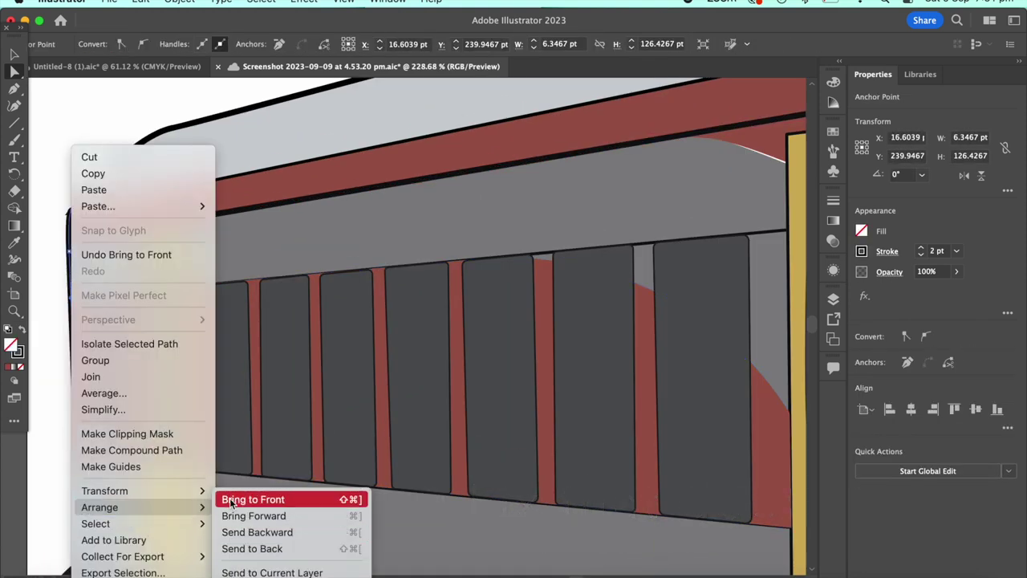
{"action": "left_click", "coordinate": [231, 499]}
{"action": "scroll", "coordinate": [449, 433], "scroll_direction": "down", "scroll_amount": 3}
Reshape the grey curve on the red panel around the centre doors by adjusting its anchor.
{"action": "scroll", "coordinate": [449, 433], "scroll_direction": "down", "scroll_amount": 2}
{"action": "scroll", "coordinate": [450, 433], "scroll_direction": "up", "scroll_amount": 2}
{"action": "left_click", "coordinate": [417, 429]}
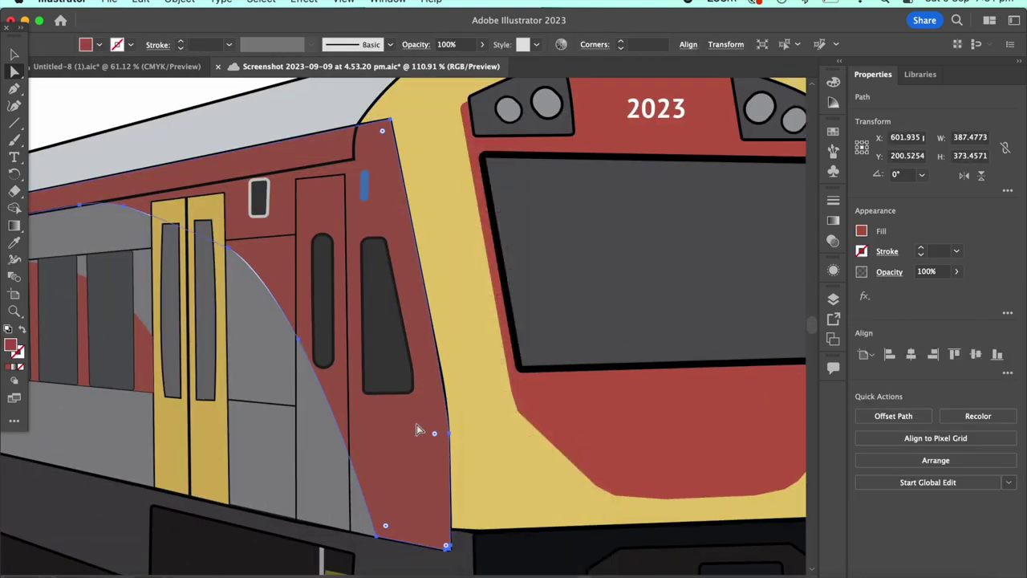
{"action": "left_click", "coordinate": [297, 340]}
{"action": "scroll", "coordinate": [215, 229], "scroll_direction": "up", "scroll_amount": 3}
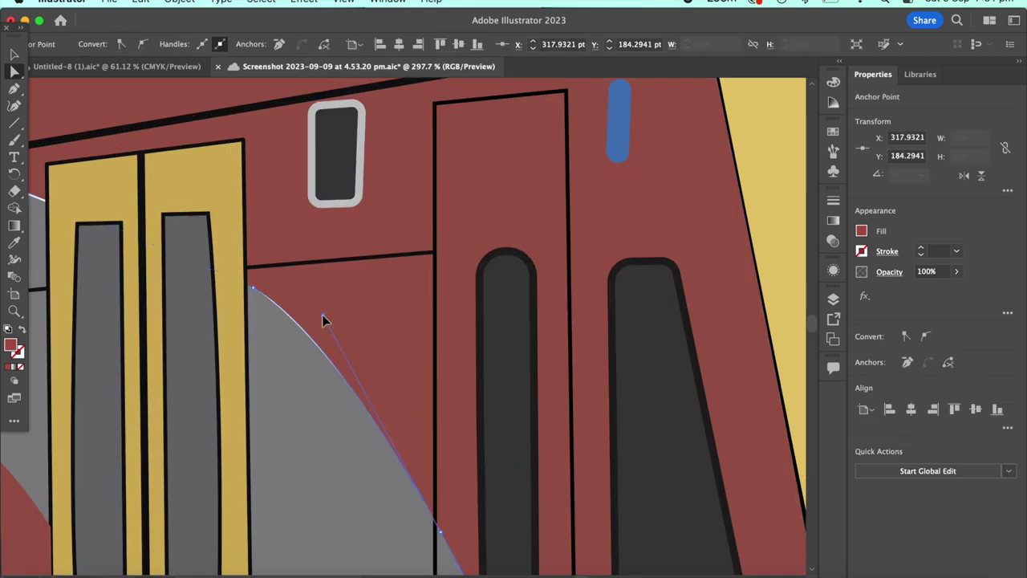
{"action": "scroll", "coordinate": [322, 336], "scroll_direction": "down", "scroll_amount": 2}
{"action": "scroll", "coordinate": [215, 242], "scroll_direction": "up", "scroll_amount": 3}
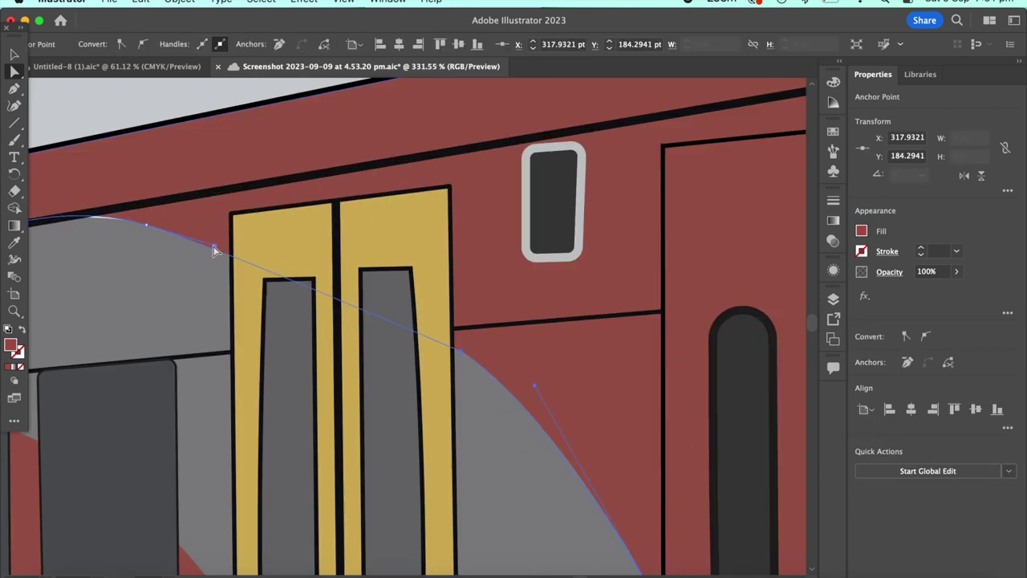
{"action": "scroll", "coordinate": [213, 319], "scroll_direction": "up", "scroll_amount": 2}
{"action": "scroll", "coordinate": [184, 251], "scroll_direction": "up", "scroll_amount": 3}
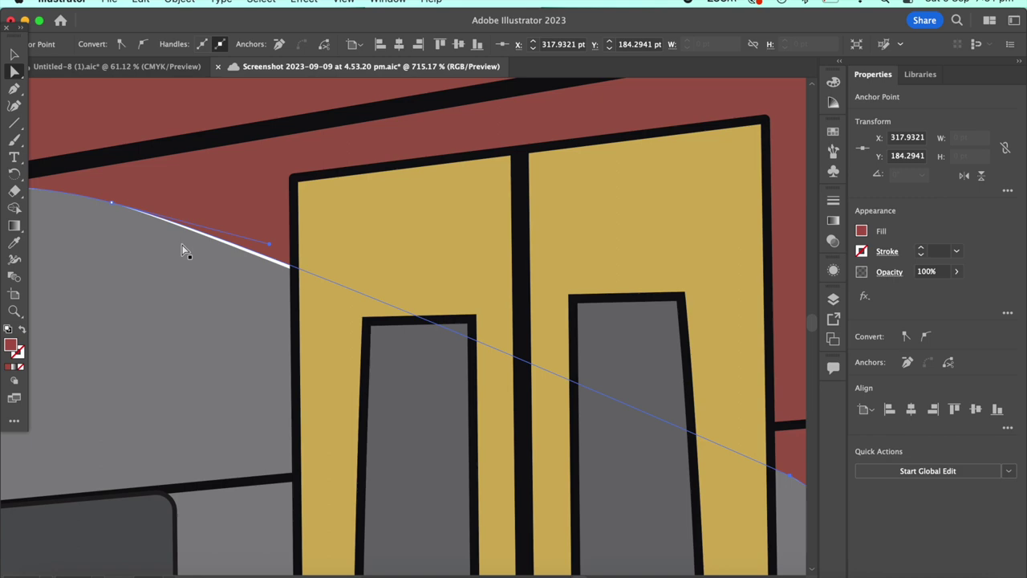
{"action": "scroll", "coordinate": [123, 212], "scroll_direction": "down", "scroll_amount": 3}
{"action": "scroll", "coordinate": [80, 236], "scroll_direction": "down", "scroll_amount": 3}
{"action": "left_click", "coordinate": [81, 236]}
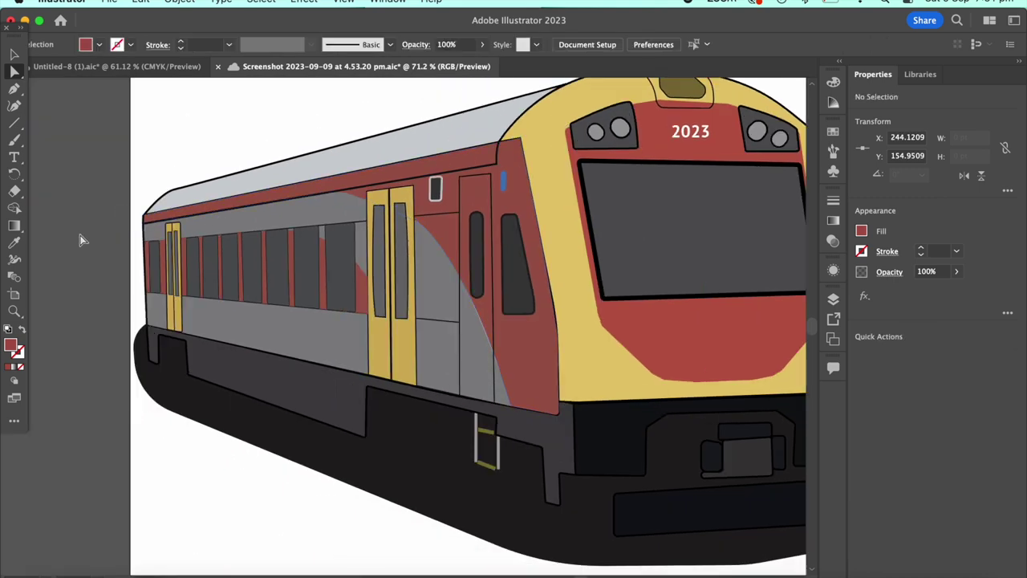
{"action": "scroll", "coordinate": [158, 226], "scroll_direction": "up", "scroll_amount": 3}
{"action": "scroll", "coordinate": [321, 241], "scroll_direction": "down", "scroll_amount": 3}
{"action": "scroll", "coordinate": [476, 231], "scroll_direction": "down", "scroll_amount": 1}
{"action": "scroll", "coordinate": [476, 231], "scroll_direction": "down", "scroll_amount": 1}
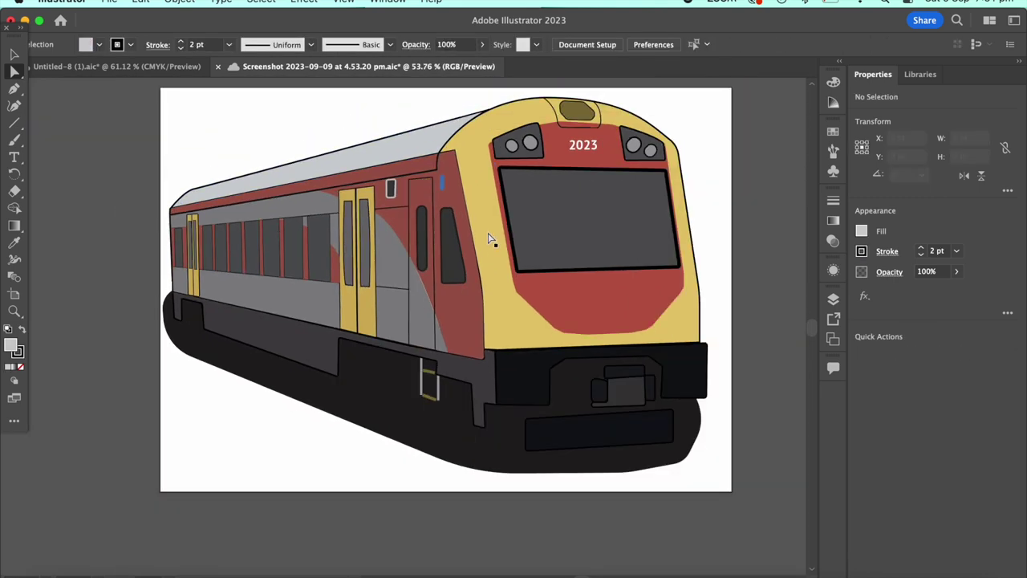
Bring the cab's headlights, roof vent and windscreen to the front, then deselect everything.
{"action": "right_click", "coordinate": [477, 231]}
{"action": "left_click", "coordinate": [476, 231]}
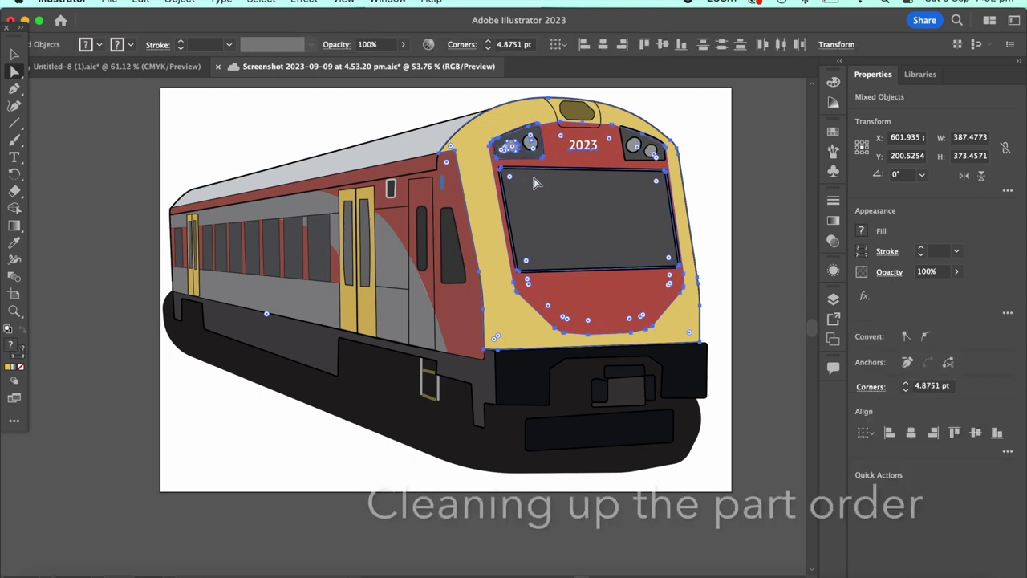
{"action": "scroll", "coordinate": [534, 182], "scroll_direction": "up", "scroll_amount": 2}
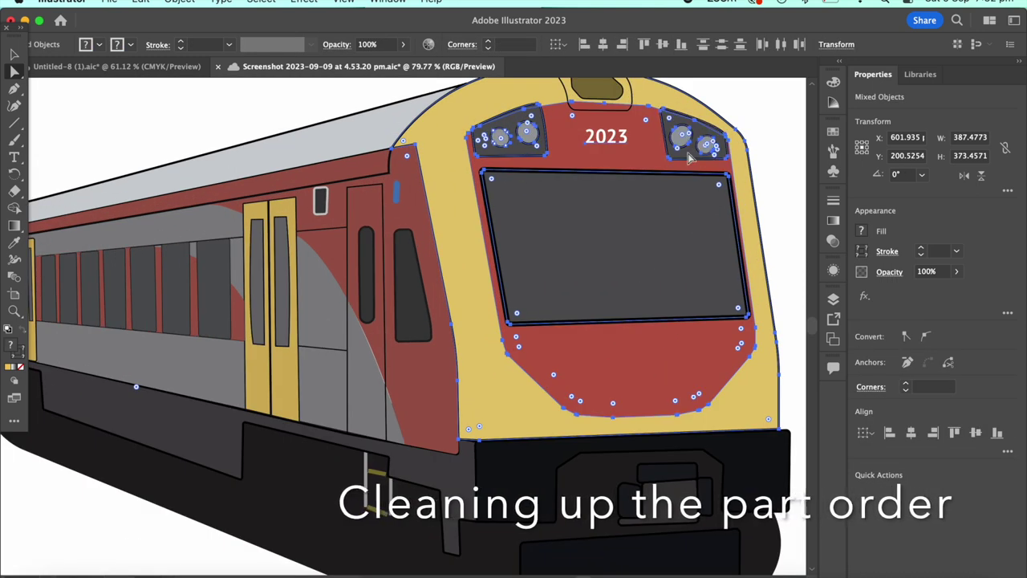
{"action": "right_click", "coordinate": [681, 394]}
{"action": "left_click", "coordinate": [762, 429]}
{"action": "scroll", "coordinate": [607, 145], "scroll_direction": "up", "scroll_amount": 2}
{"action": "right_click", "coordinate": [645, 247]}
{"action": "key", "text": "Escape"}
{"action": "scroll", "coordinate": [578, 353], "scroll_direction": "down", "scroll_amount": 3}
{"action": "scroll", "coordinate": [514, 341], "scroll_direction": "up", "scroll_amount": 1}
{"action": "scroll", "coordinate": [474, 365], "scroll_direction": "down", "scroll_amount": 1}
{"action": "scroll", "coordinate": [477, 371], "scroll_direction": "up", "scroll_amount": 2}
Save the railcar drawing to Creative Cloud as aHunterRailcar.
{"action": "left_click", "coordinate": [109, 1]}
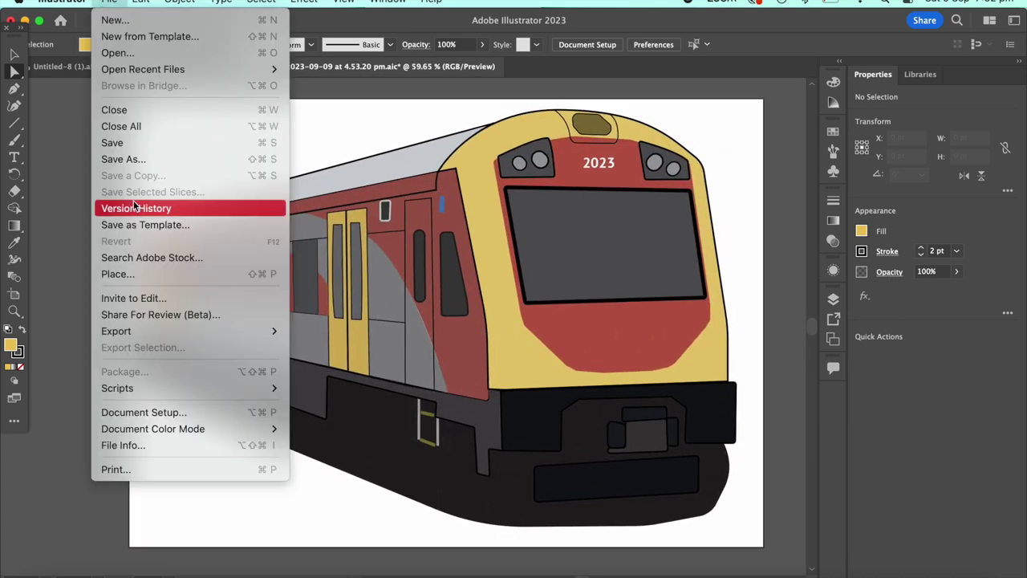
{"action": "left_click", "coordinate": [130, 139]}
{"action": "type", "text": "aHunterRailcar"}
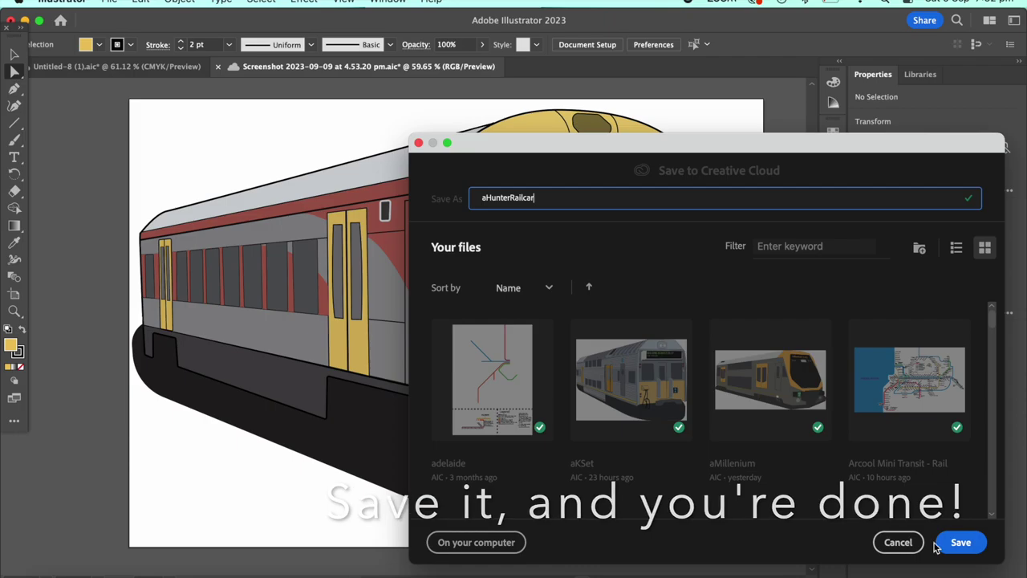
{"action": "left_click", "coordinate": [936, 544]}
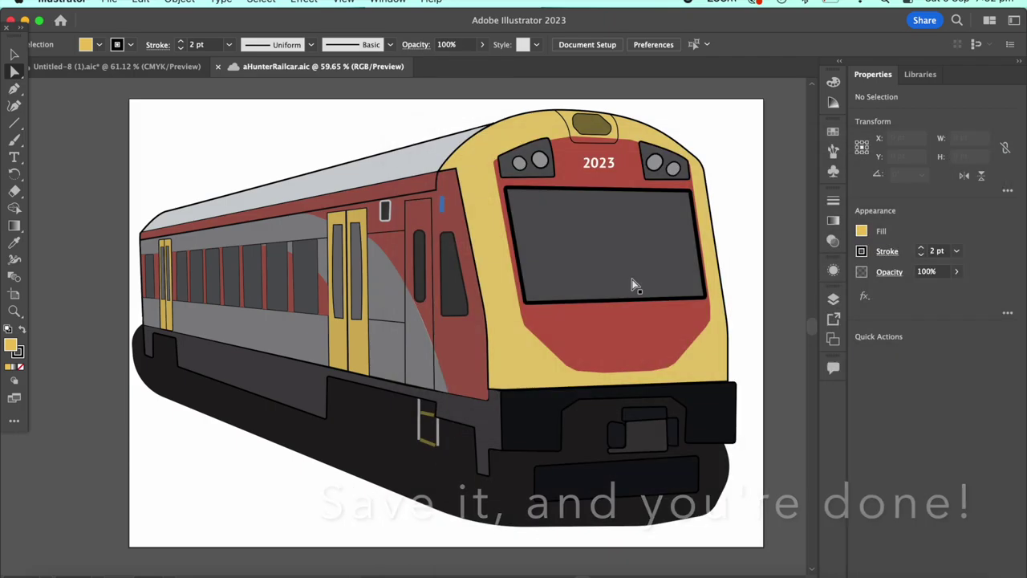